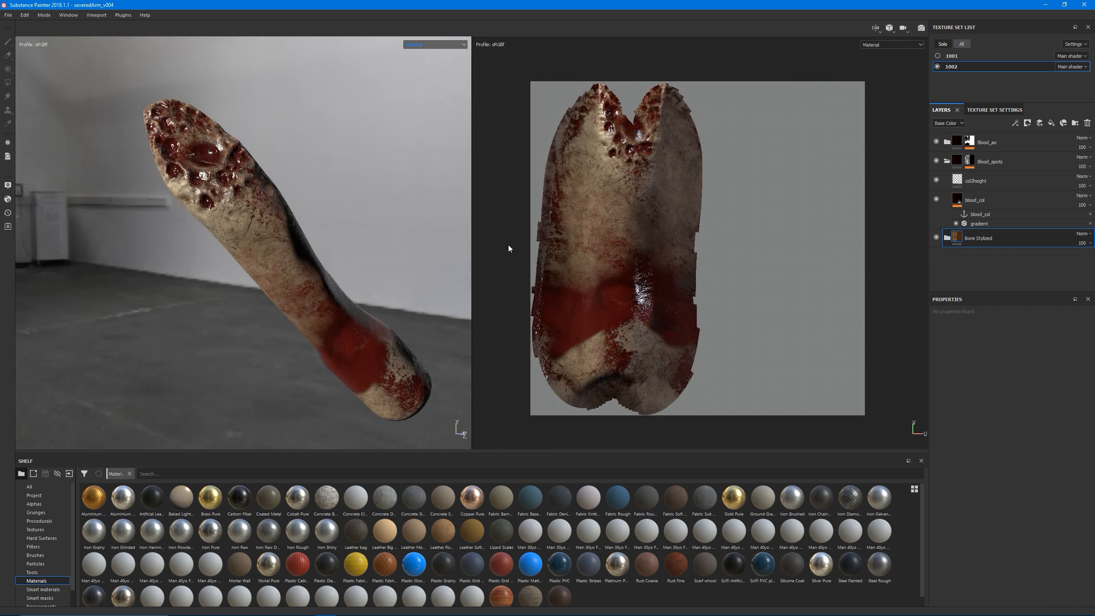
# Step: Hide the Blood_ao, Blood_spots, col2height and blood_col layers and view the bare bone material on the arm stump
pyautogui.click(935, 142)
pyautogui.click(935, 160)
pyautogui.click(937, 179)
pyautogui.click(936, 199)
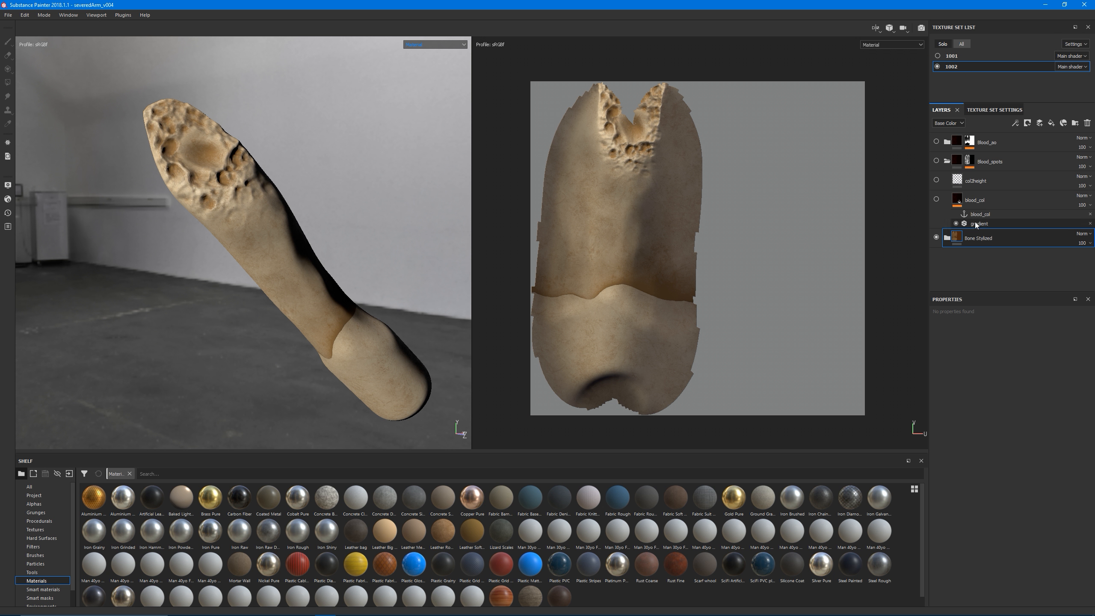
pyautogui.keyDown('alt'); pyautogui.moveTo(268, 271); pyautogui.dragTo(248, 161); pyautogui.keyUp('alt')
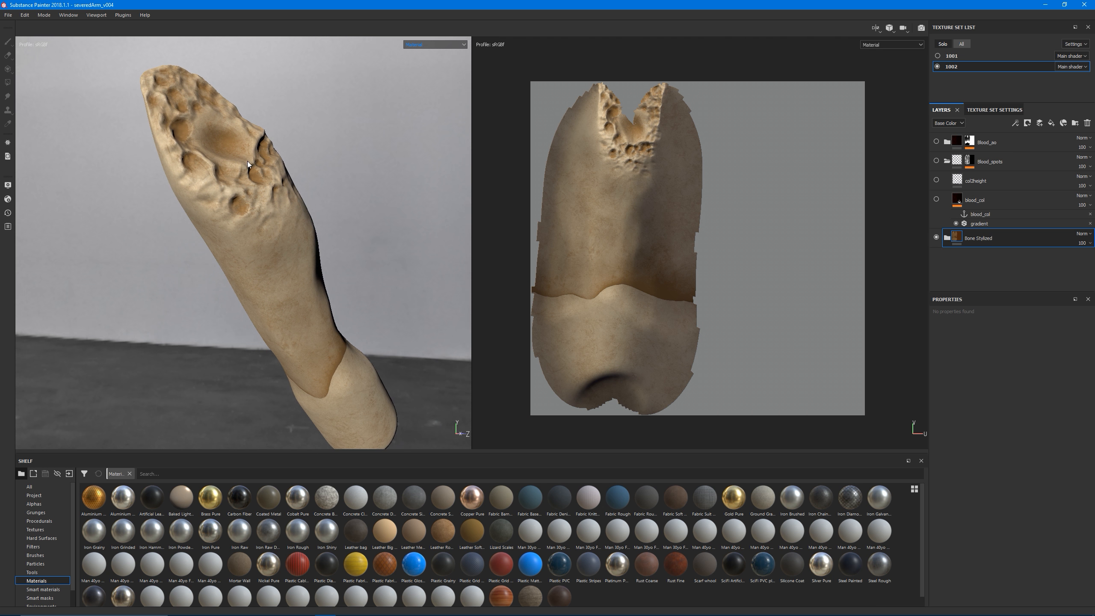
pyautogui.keyDown('alt'); pyautogui.moveTo(297, 276); pyautogui.dragTo(270, 250, button='middle'); pyautogui.keyUp('alt')
pyautogui.moveTo(270, 250)
pyautogui.keyDown('alt'); pyautogui.mouseDown()
pyautogui.moveTo(190, 237)
pyautogui.moveTo(276, 232)
pyautogui.mouseUp(); pyautogui.keyUp('alt')
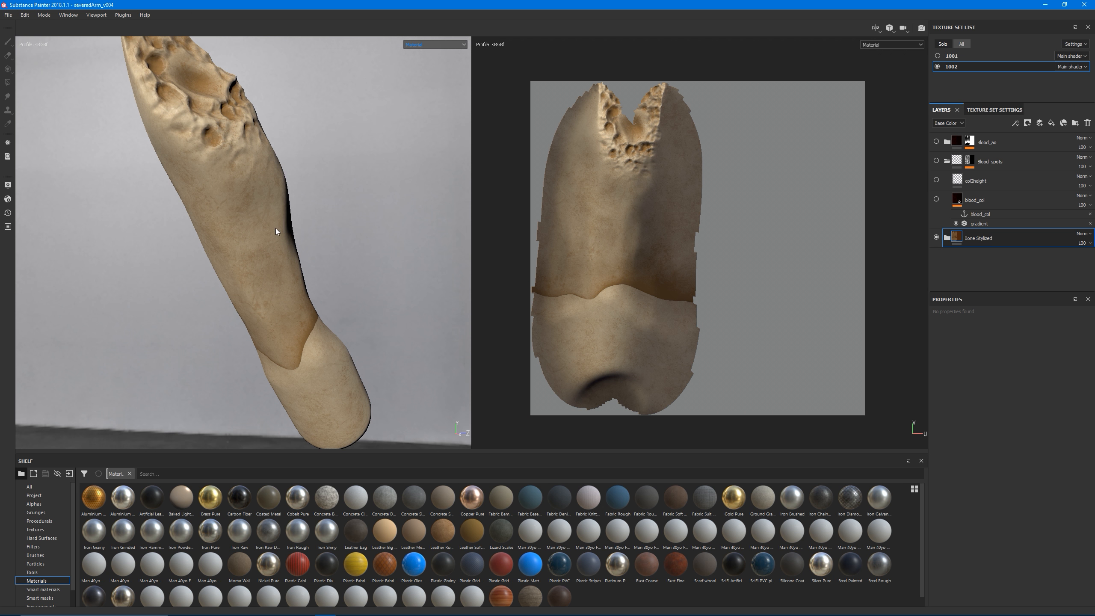
# Step: Expand the Bone Stylized folder and examine the Base fill layer's projection and material channel settings
pyautogui.click(947, 238)
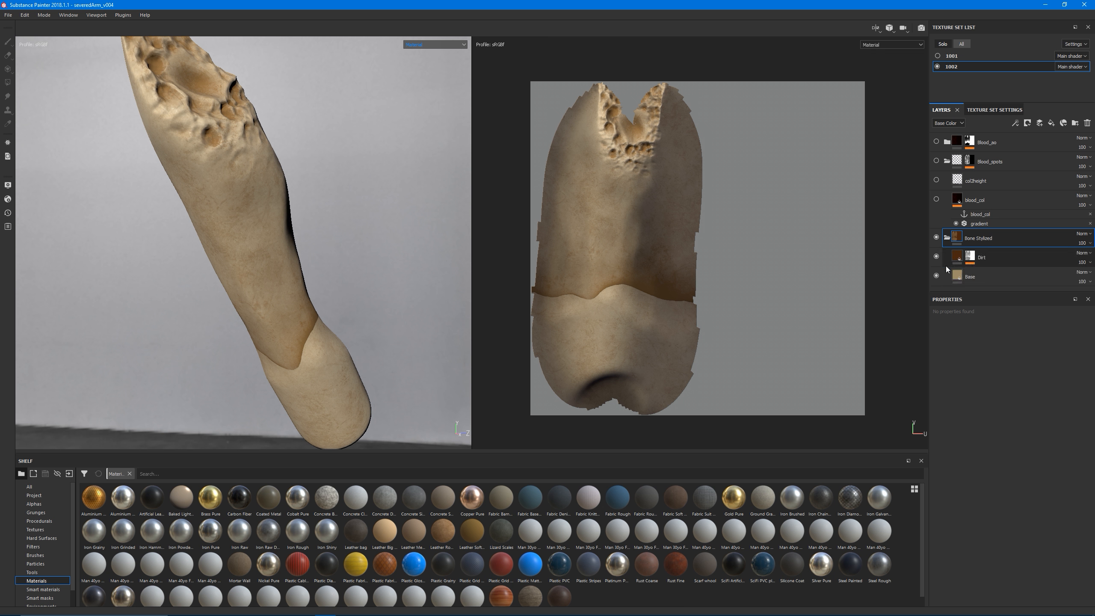
pyautogui.click(972, 278)
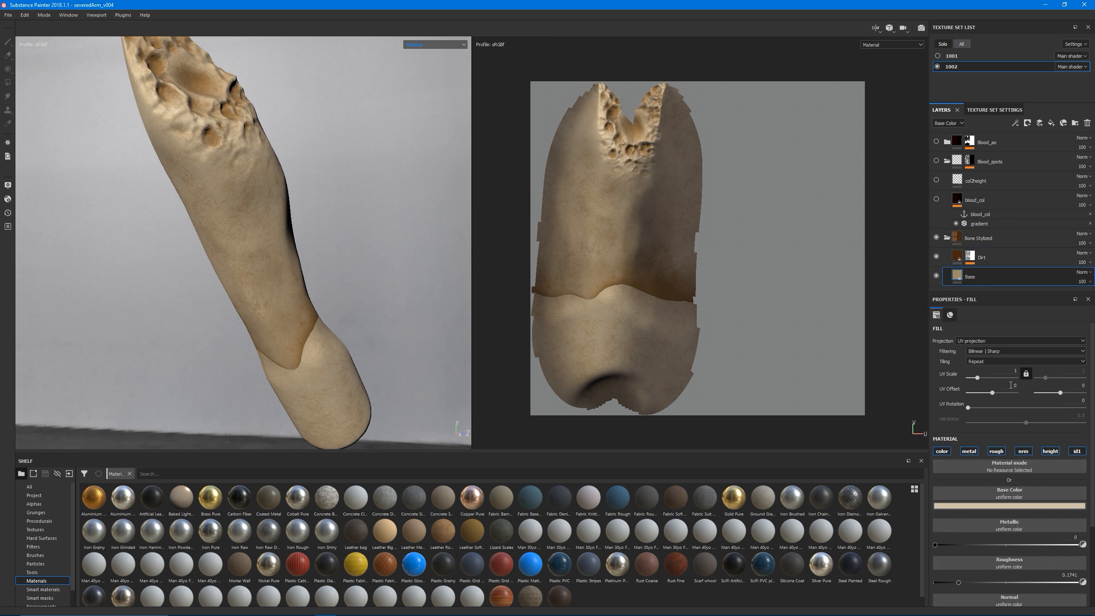
pyautogui.scroll(-3, 951, 440)
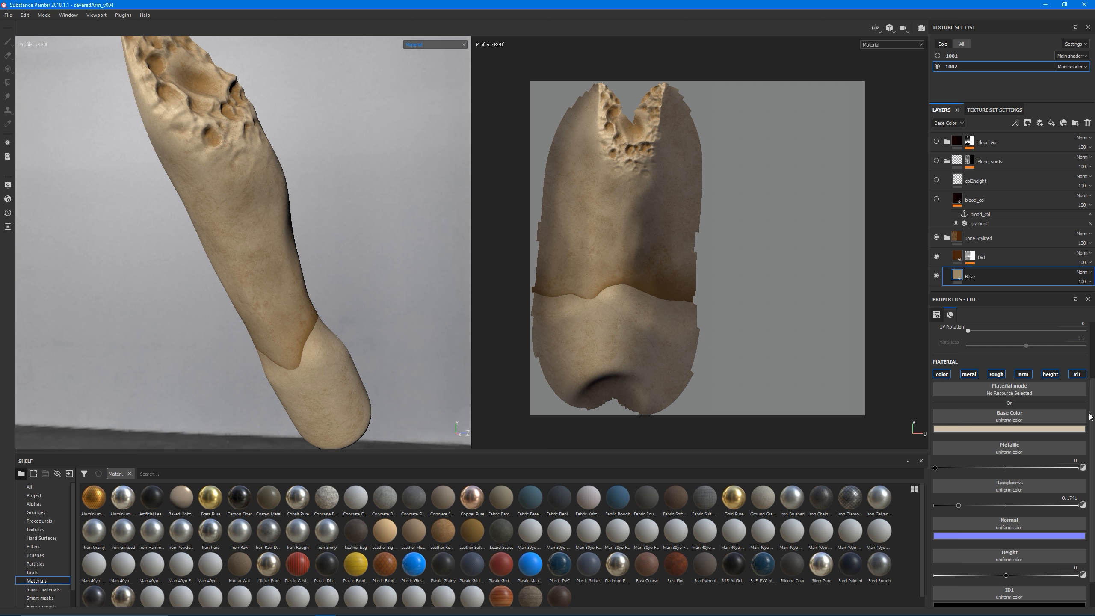
pyautogui.scroll(3, 1090, 416)
pyautogui.scroll(-3, 1087, 417)
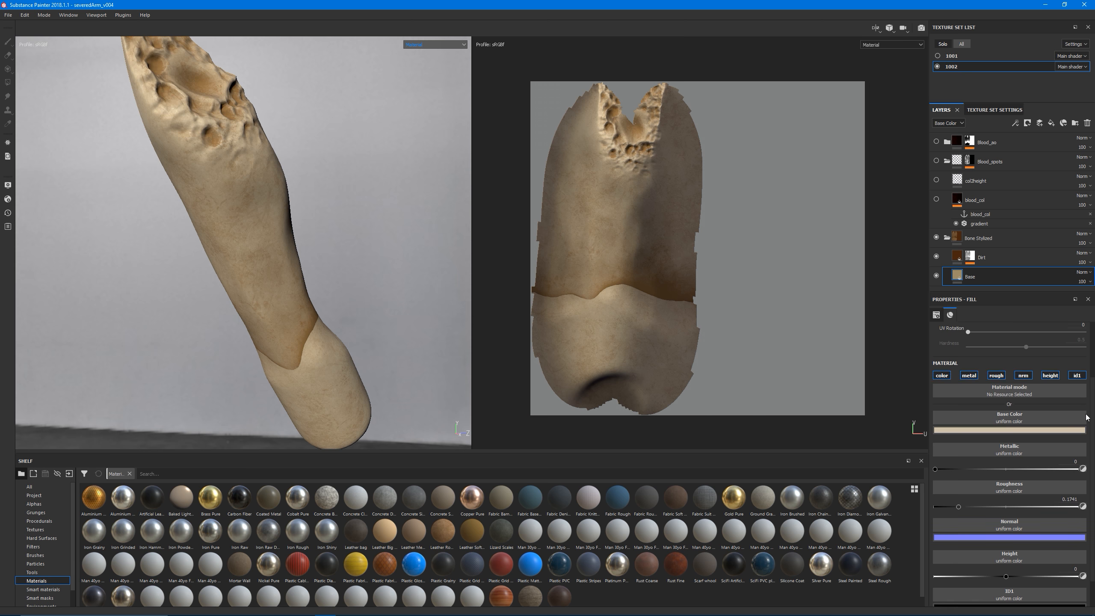
pyautogui.scroll(-1, 1086, 418)
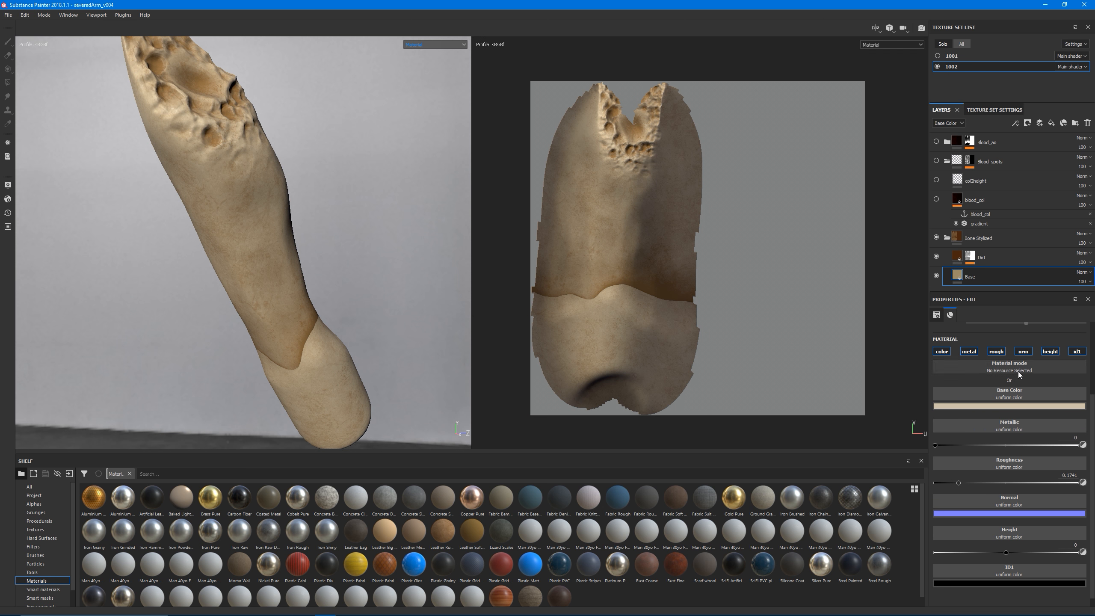
pyautogui.keyDown('alt'); pyautogui.moveTo(271, 233); pyautogui.dragTo(298, 236); pyautogui.keyUp('alt')
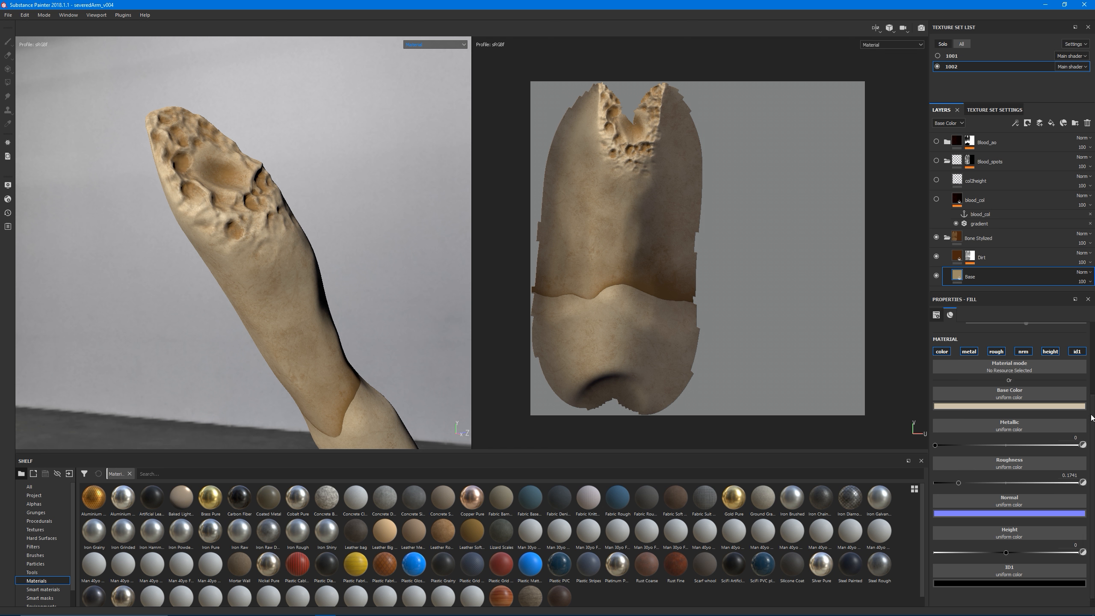
pyautogui.scroll(3, 1093, 415)
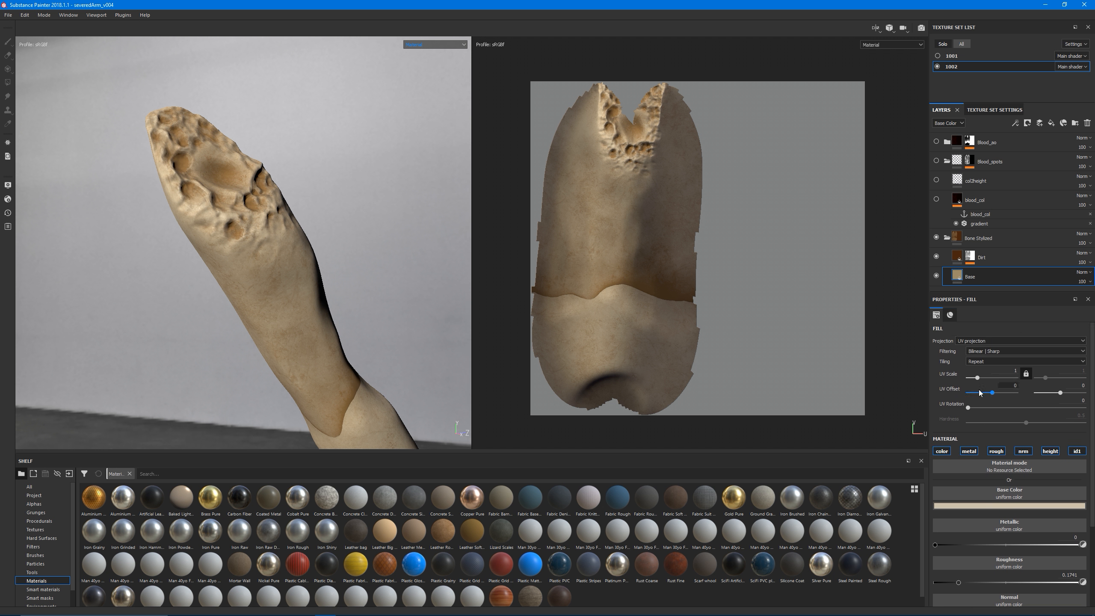
pyautogui.keyDown('alt'); pyautogui.moveTo(208, 306); pyautogui.dragTo(414, 332); pyautogui.keyUp('alt')
# Step: Select the Dirt fill layer and examine its colour detail around the severed end in the UV and model views
pyautogui.click(998, 256)
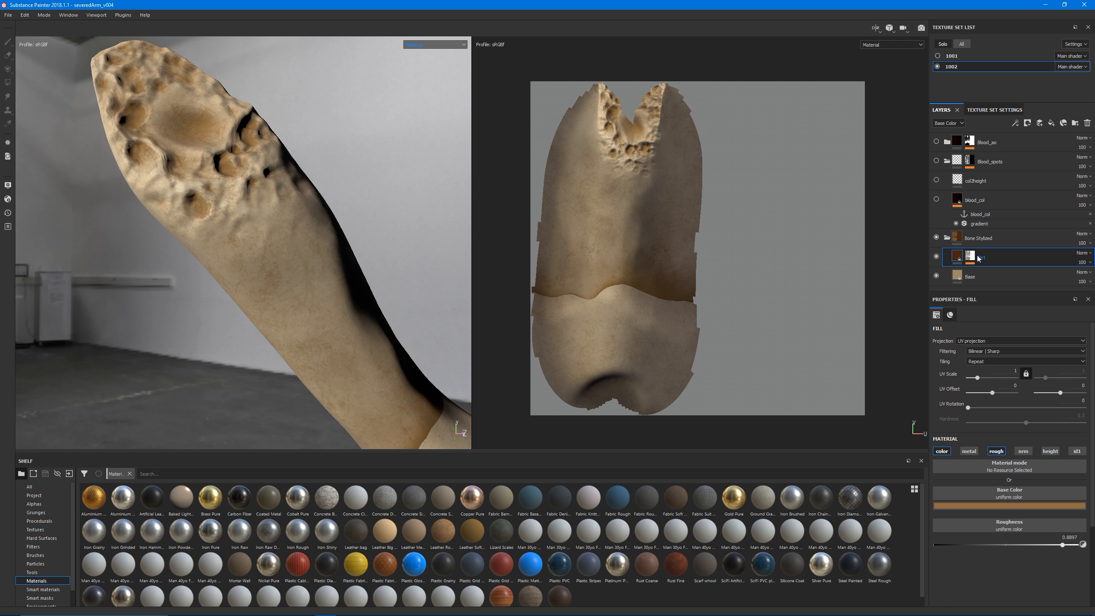
pyautogui.scroll(5, 632, 273)
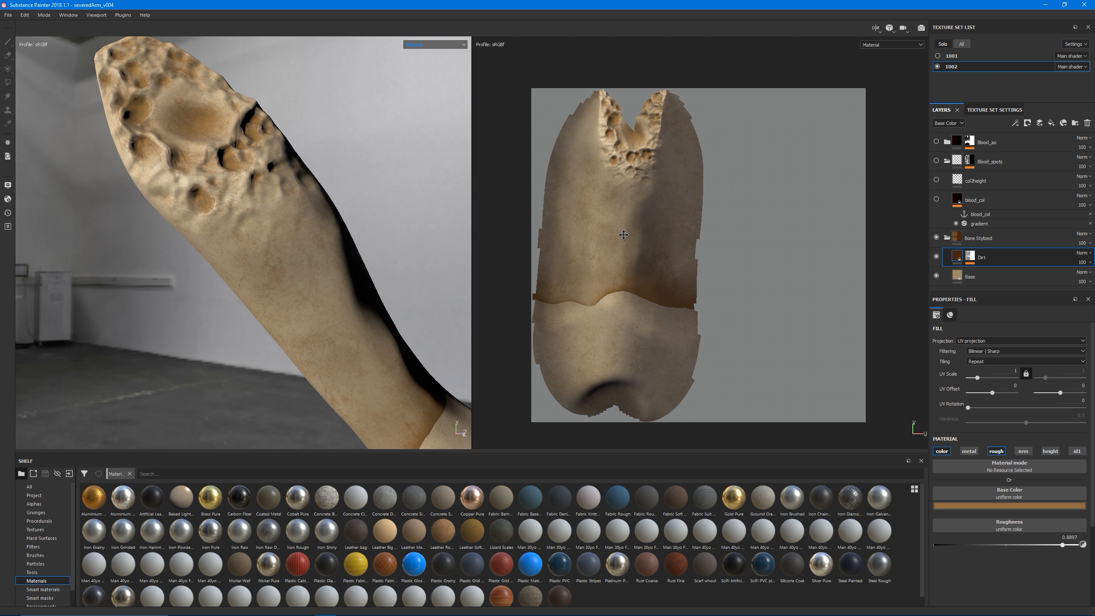
pyautogui.scroll(3, 632, 274)
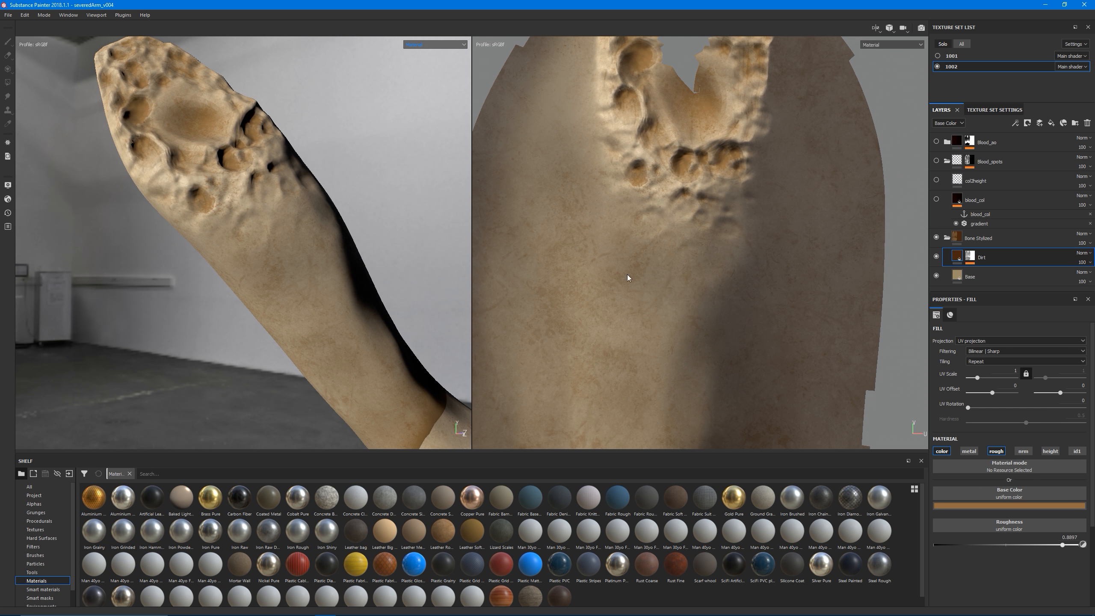
pyautogui.scroll(2, 663, 280)
pyautogui.scroll(-2, 670, 176)
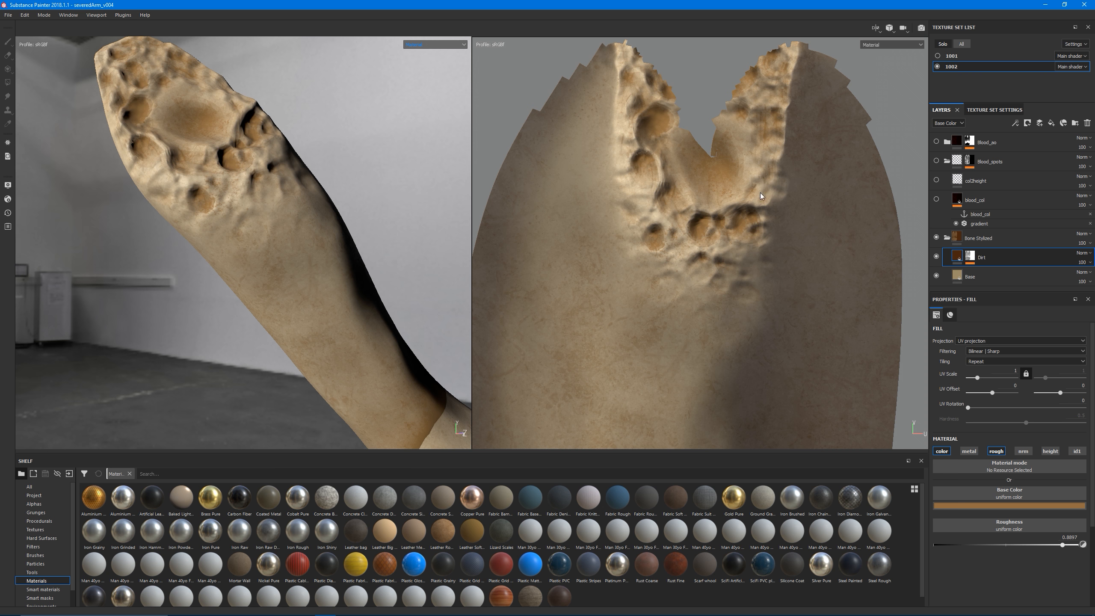
pyautogui.keyDown('alt'); pyautogui.moveTo(319, 296); pyautogui.dragTo(246, 278); pyautogui.keyUp('alt')
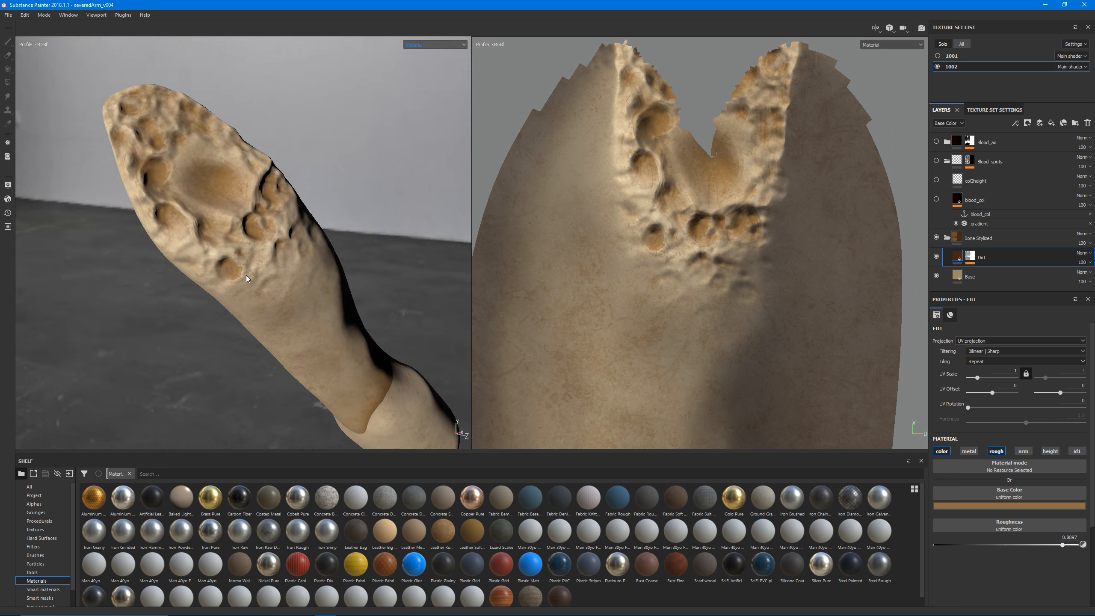
# Step: Display the Dirt layer's mask on its own and inspect the mg_dirt generator settings and the masked cavities
pyautogui.click(970, 257)
pyautogui.keyDown('alt'); pyautogui.click(970, 257); pyautogui.keyUp('alt')
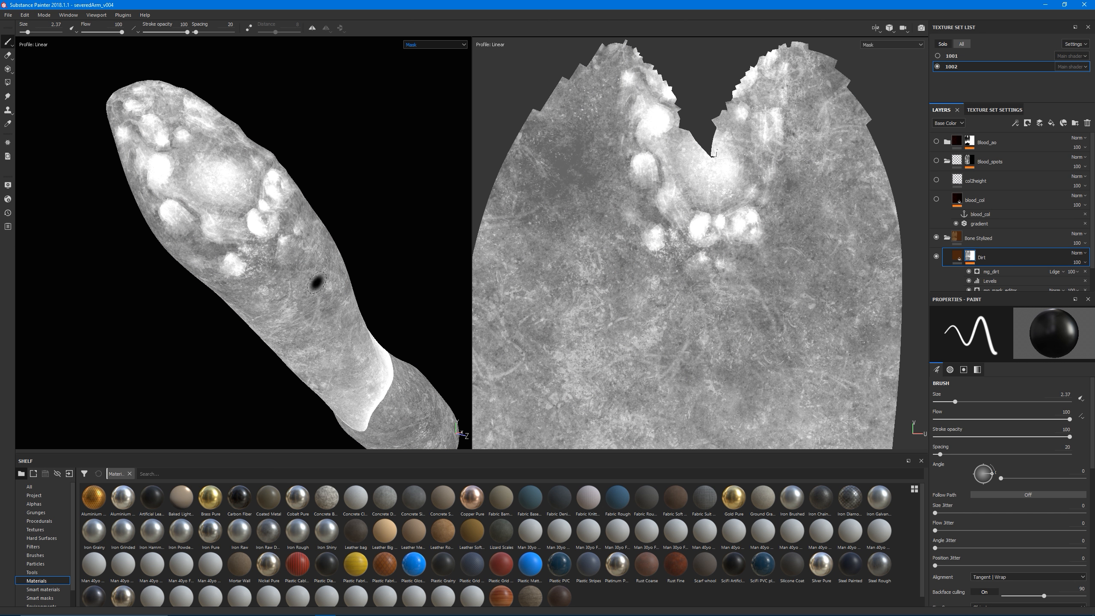
pyautogui.moveTo(642, 344); pyautogui.dragTo(606, 287, button='middle')
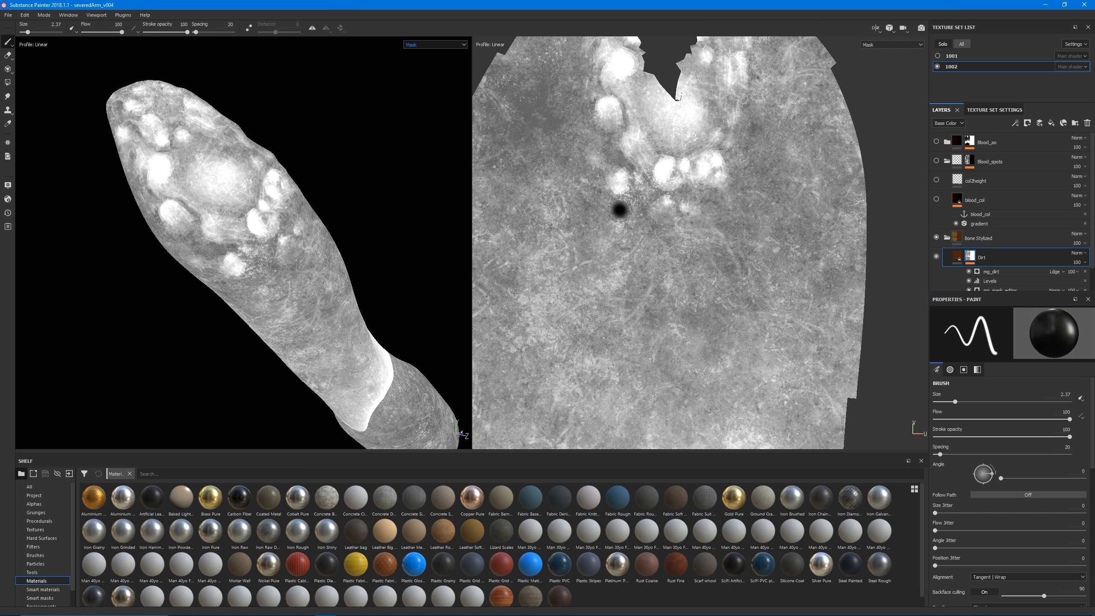
pyautogui.keyDown('alt'); pyautogui.moveTo(645, 174); pyautogui.dragTo(651, 264, button='middle'); pyautogui.keyUp('alt')
pyautogui.keyDown('alt'); pyautogui.moveTo(651, 264); pyautogui.dragTo(656, 261, button='right'); pyautogui.keyUp('alt')
pyautogui.click(999, 272)
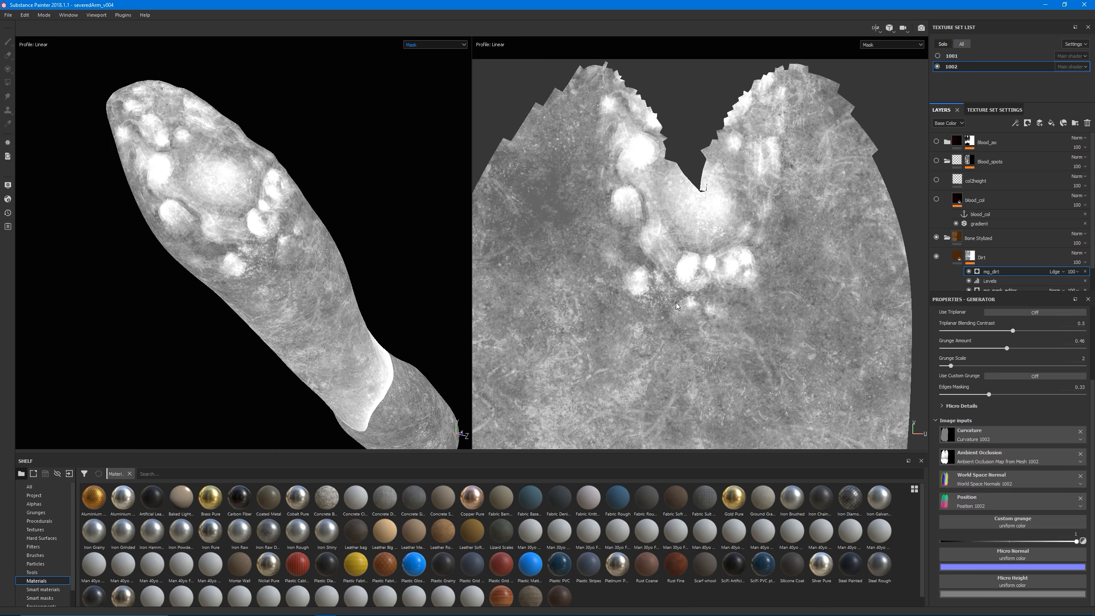
pyautogui.keyDown('alt'); pyautogui.moveTo(264, 224); pyautogui.dragTo(283, 267); pyautogui.keyUp('alt')
pyautogui.keyDown('alt'); pyautogui.moveTo(284, 267); pyautogui.dragTo(284, 279, button='middle'); pyautogui.keyUp('alt')
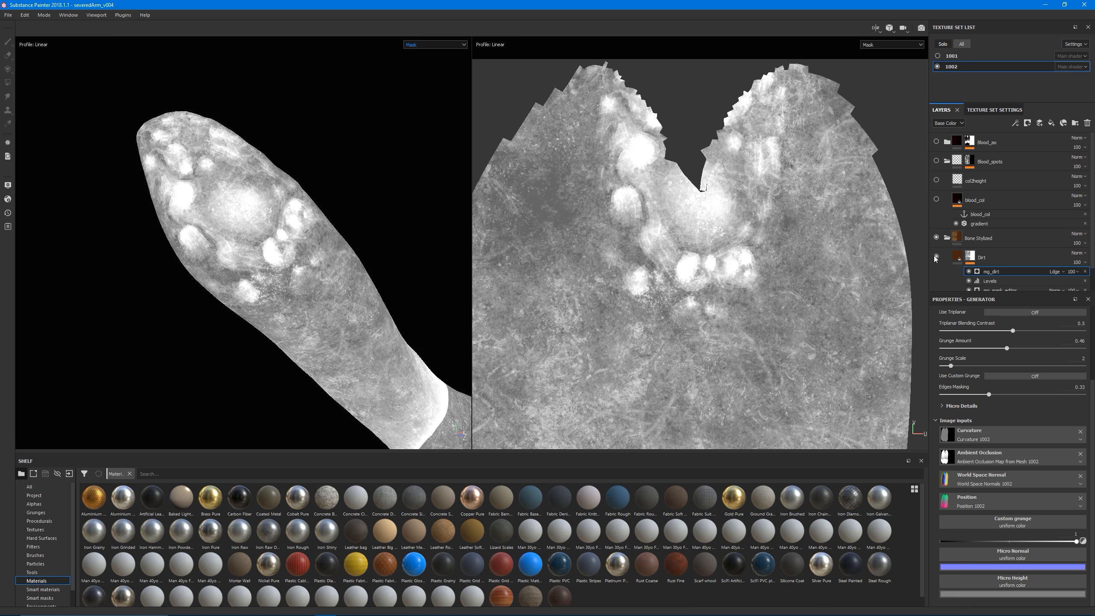
# Step: Collapse the Bone Stylized folder, return to the material view and rotate the environment lighting to about 228
pyautogui.click(946, 237)
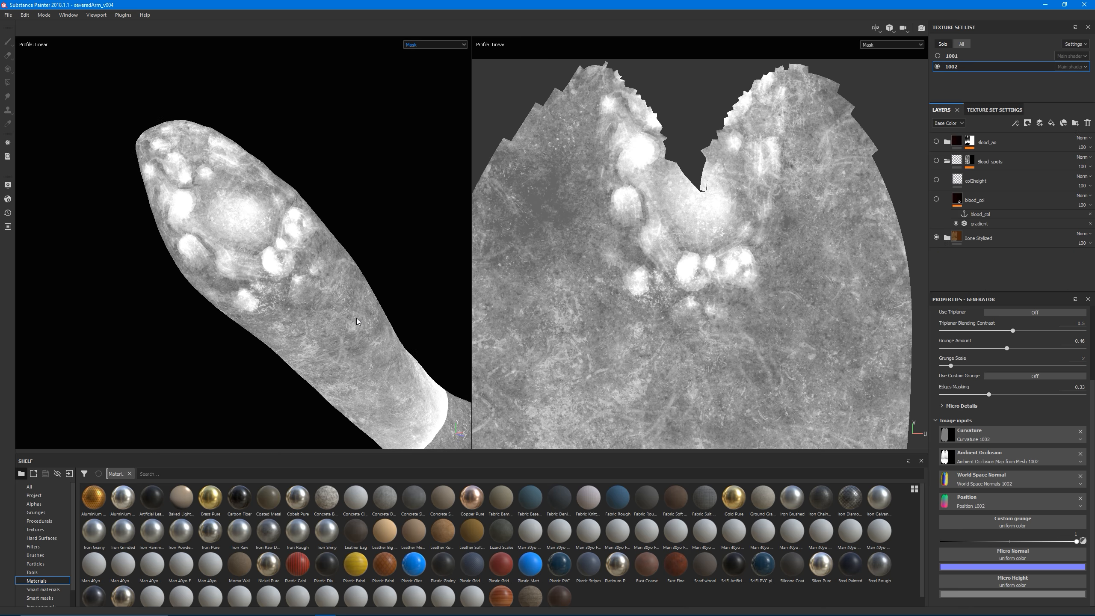
pyautogui.press('m')
pyautogui.keyDown('alt'); pyautogui.moveTo(316, 308); pyautogui.dragTo(367, 295); pyautogui.keyUp('alt')
pyautogui.keyDown('shift'); pyautogui.moveTo(343, 305); pyautogui.dragTo(236, 305, button='right'); pyautogui.keyUp('shift')
# Step: Turn off viewport shadows in the display settings and reframe the whole bone
pyautogui.click(8, 185)
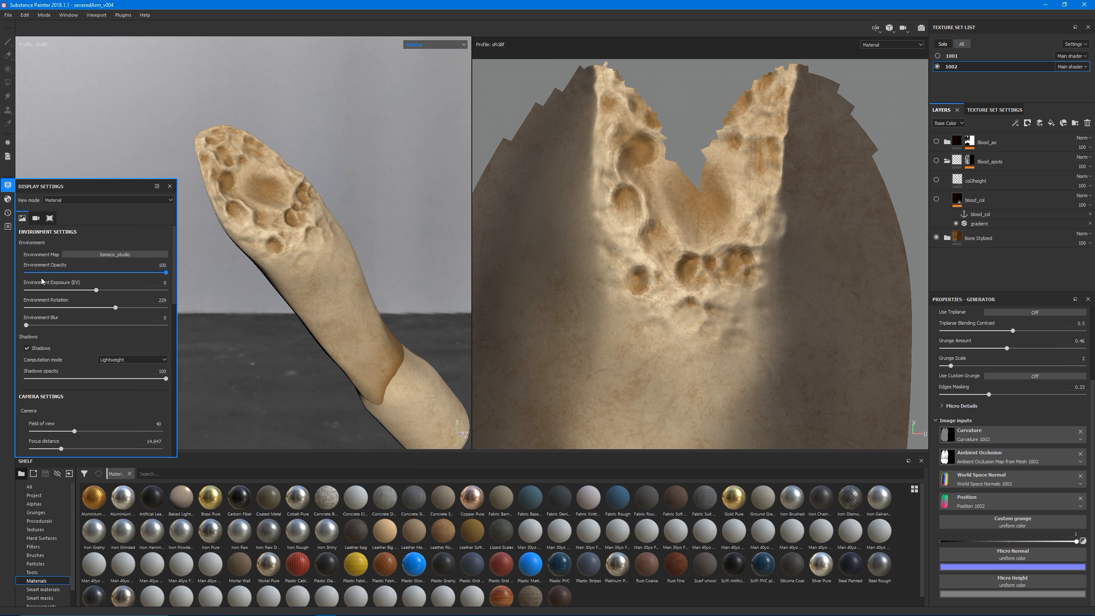
pyautogui.click(41, 352)
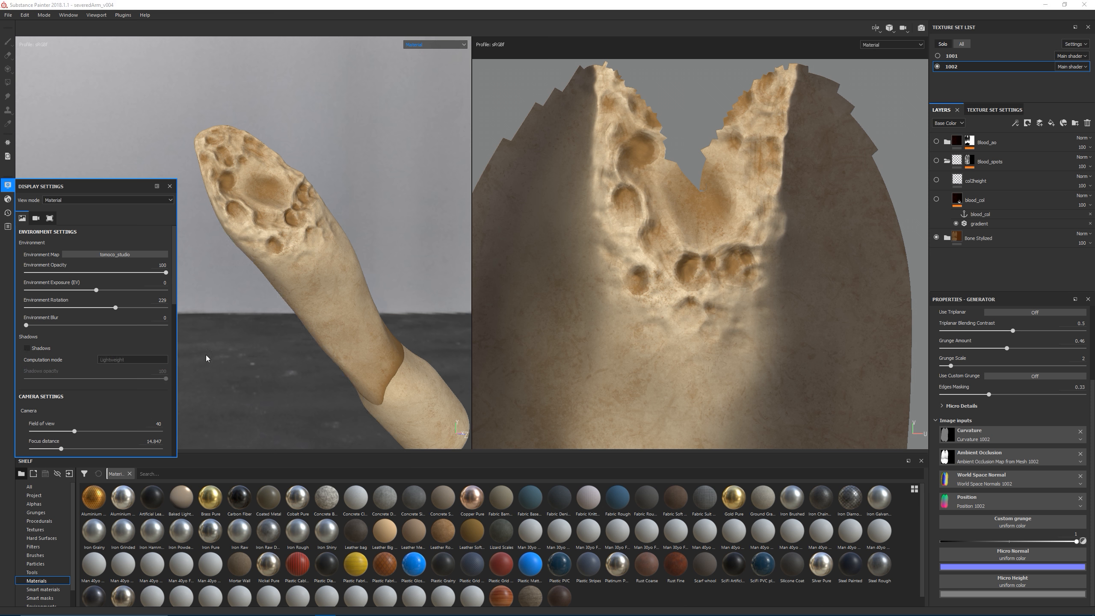
pyautogui.click(8, 185)
pyautogui.keyDown('alt'); pyautogui.moveTo(291, 320); pyautogui.dragTo(231, 296); pyautogui.keyUp('alt')
pyautogui.keyDown('alt'); pyautogui.moveTo(750, 354); pyautogui.dragTo(717, 371, button='right'); pyautogui.keyUp('alt')
pyautogui.keyDown('alt'); pyautogui.moveTo(717, 371); pyautogui.dragTo(735, 318, button='middle'); pyautogui.keyUp('alt')
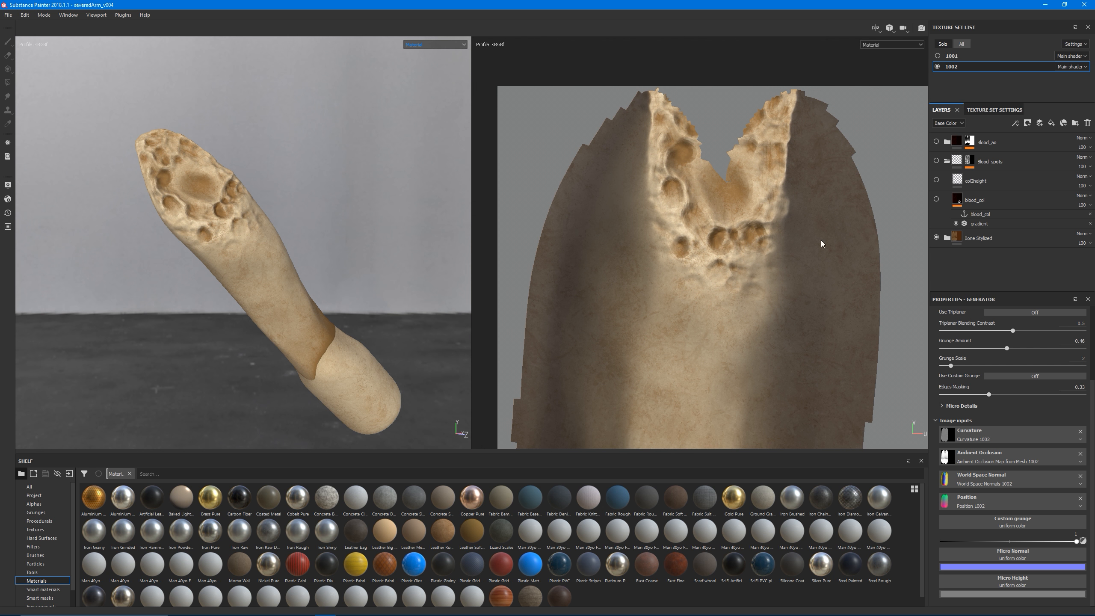
# Step: Select the blood_col layer and make it and the Blood_spots folder visible again
pyautogui.click(991, 197)
pyautogui.click(936, 200)
pyautogui.click(936, 160)
pyautogui.keyDown('alt'); pyautogui.moveTo(259, 259); pyautogui.dragTo(304, 261); pyautogui.keyUp('alt')
pyautogui.keyDown('alt'); pyautogui.moveTo(304, 261); pyautogui.dragTo(333, 228, button='middle'); pyautogui.keyUp('alt')
pyautogui.keyDown('alt'); pyautogui.moveTo(333, 228); pyautogui.dragTo(370, 263); pyautogui.keyUp('alt')
pyautogui.keyDown('alt'); pyautogui.moveTo(371, 263); pyautogui.dragTo(336, 259, button='right'); pyautogui.keyUp('alt')
pyautogui.keyDown('alt'); pyautogui.moveTo(900, 242); pyautogui.dragTo(867, 238, button='middle'); pyautogui.keyUp('alt')
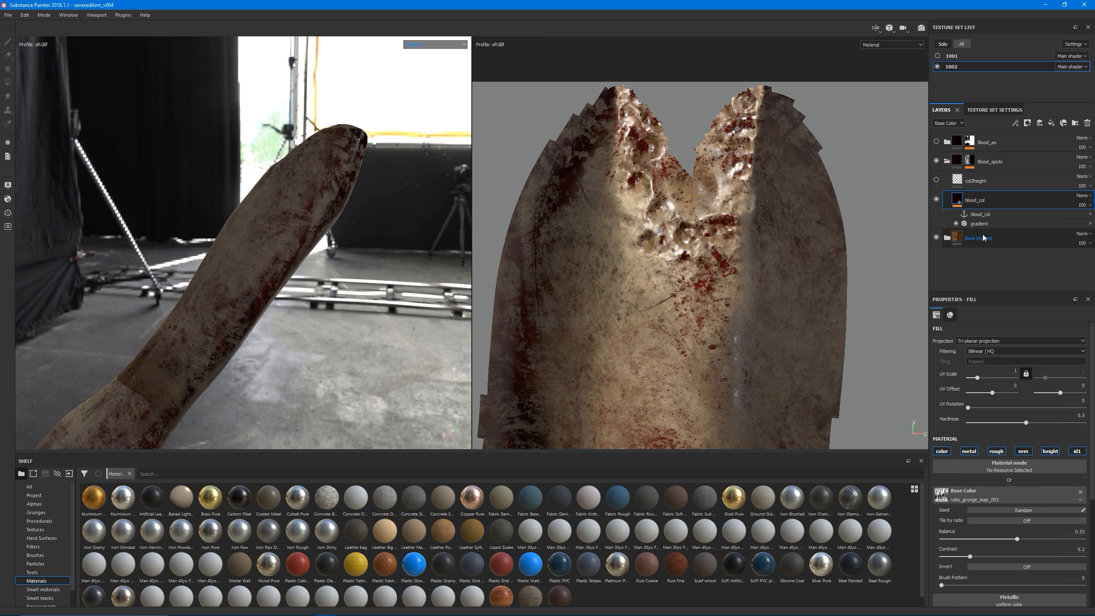
# Step: Examine the gradient filter's colours and the blood_col anchor point's references on the blood_col layer
pyautogui.click(991, 223)
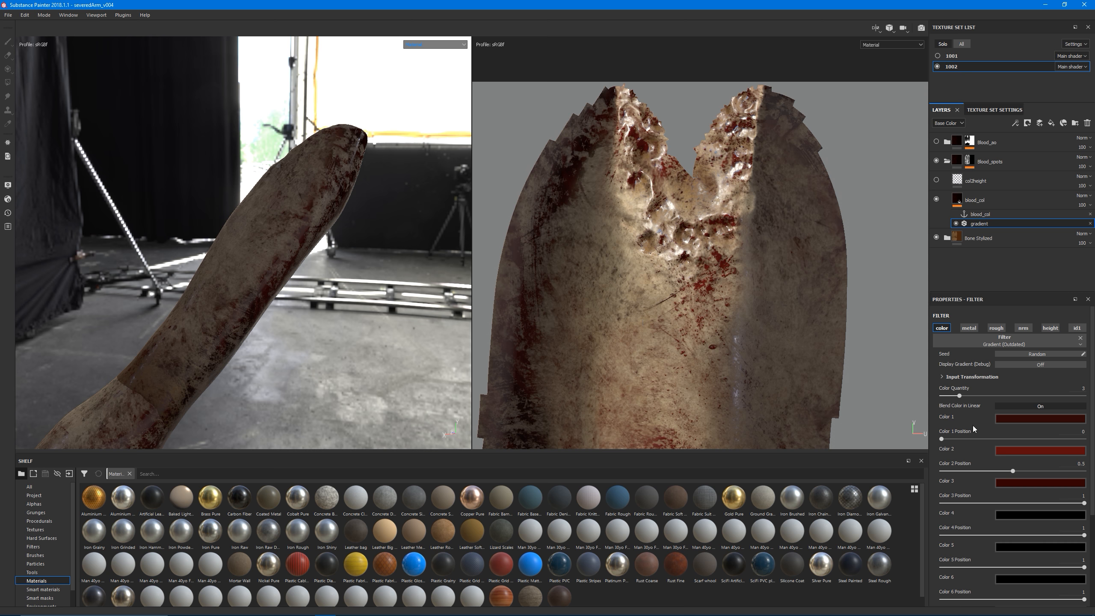
pyautogui.click(987, 213)
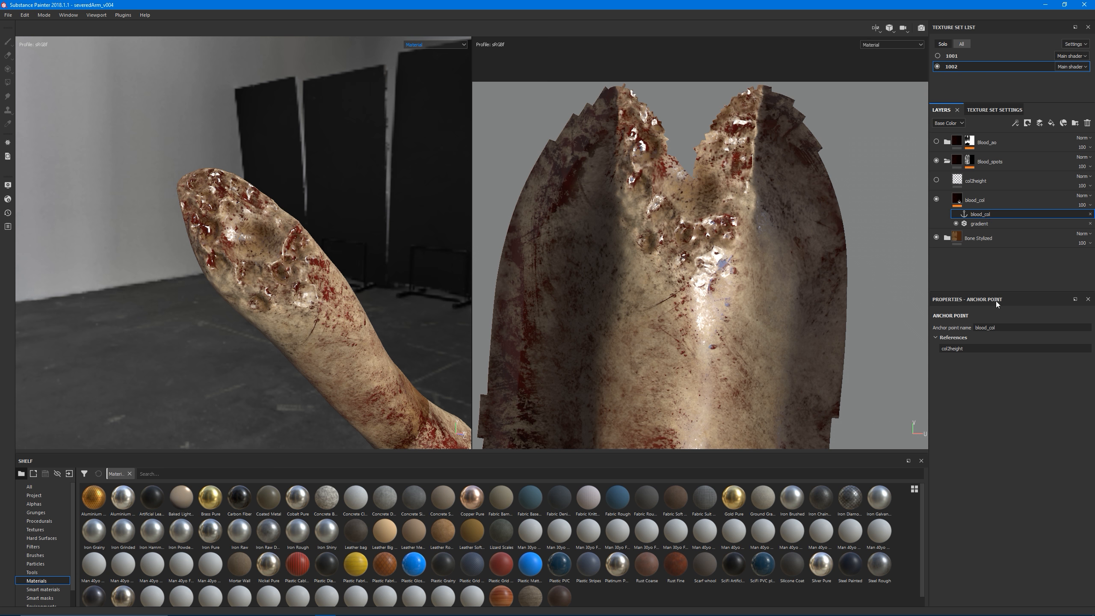
pyautogui.keyDown('alt'); pyautogui.moveTo(258, 280); pyautogui.dragTo(316, 299); pyautogui.keyUp('alt')
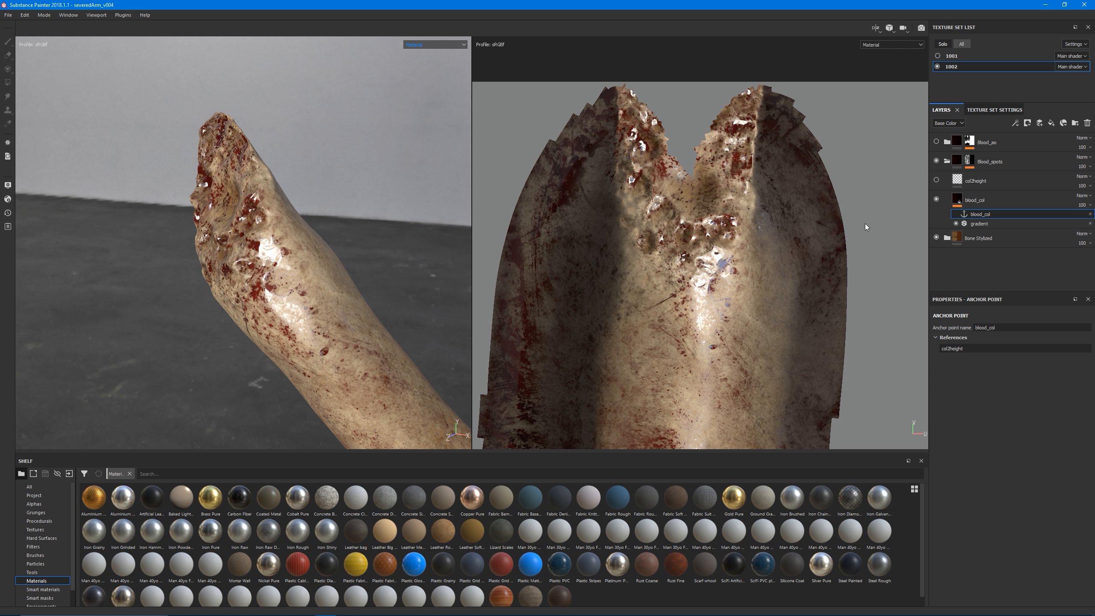
# Step: Show the col2height layer and switch to the 3D-only view to inspect the blood's relief on the arm
pyautogui.click(936, 180)
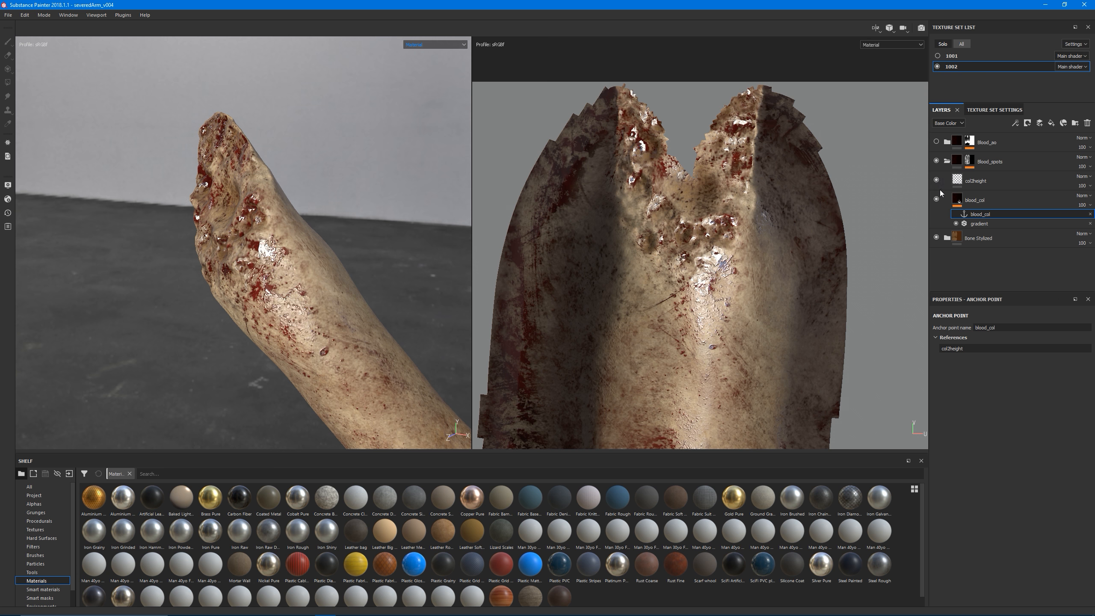
pyautogui.keyDown('alt'); pyautogui.moveTo(302, 300); pyautogui.dragTo(288, 322); pyautogui.keyUp('alt')
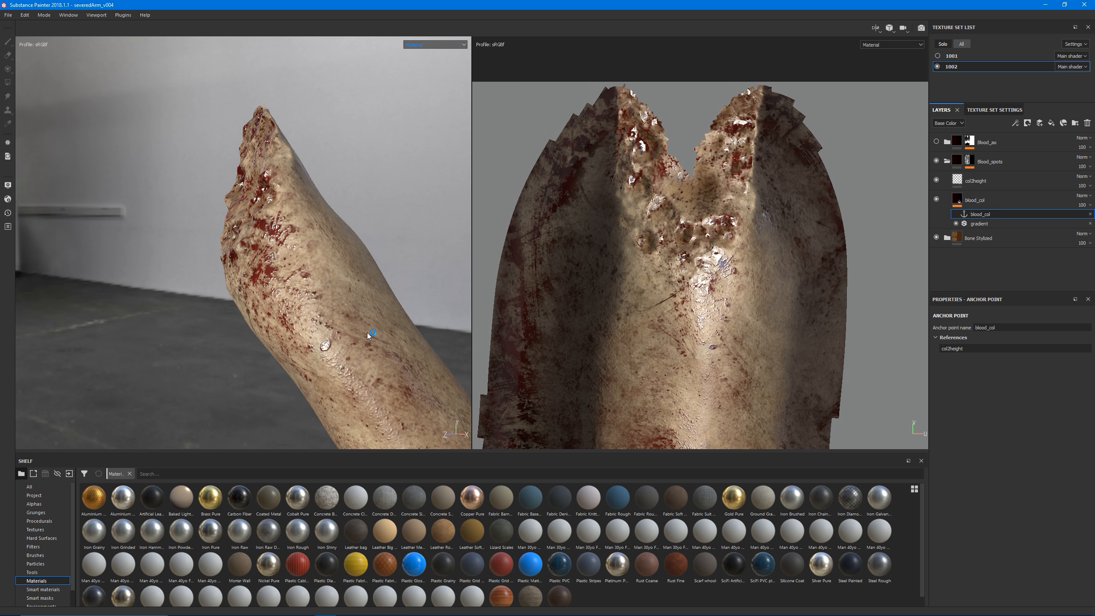
pyautogui.press('F2')
pyautogui.keyDown('alt'); pyautogui.moveTo(436, 290); pyautogui.dragTo(414, 285, button='middle'); pyautogui.keyUp('alt')
pyautogui.keyDown('alt'); pyautogui.moveTo(414, 285); pyautogui.dragTo(451, 307); pyautogui.keyUp('alt')
pyautogui.keyDown('shift'); pyautogui.moveTo(451, 308); pyautogui.dragTo(479, 328, button='right'); pyautogui.keyUp('shift')
pyautogui.keyDown('alt'); pyautogui.moveTo(479, 328); pyautogui.dragTo(440, 309); pyautogui.keyUp('alt')
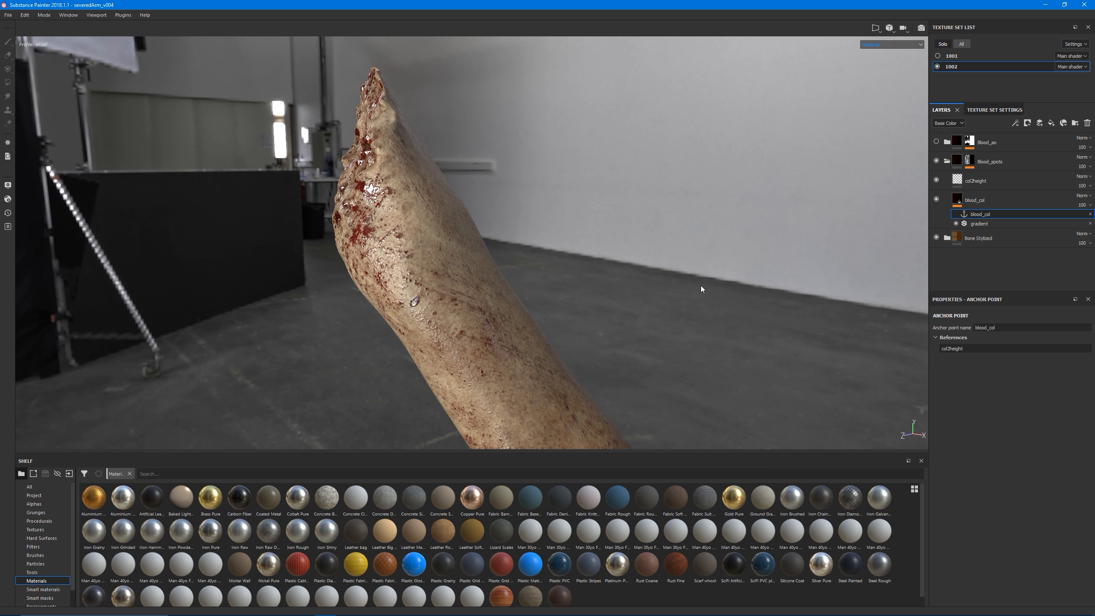
# Step: Select the col2height fill layer and expand the Levels of its height channel's blood_col anchor reference
pyautogui.click(985, 186)
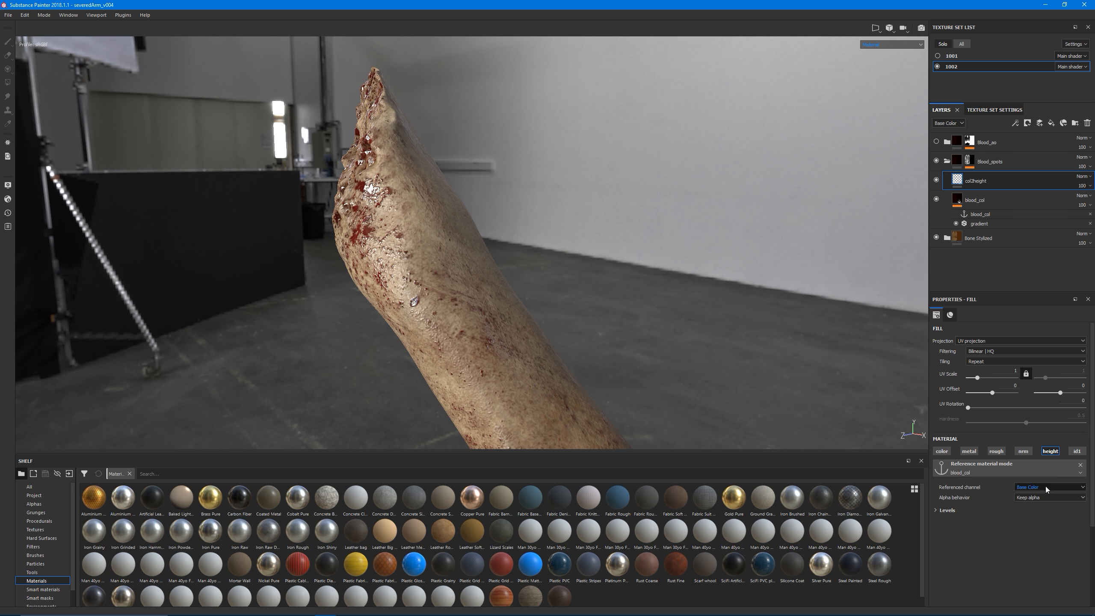
pyautogui.click(1049, 451)
pyautogui.click(947, 510)
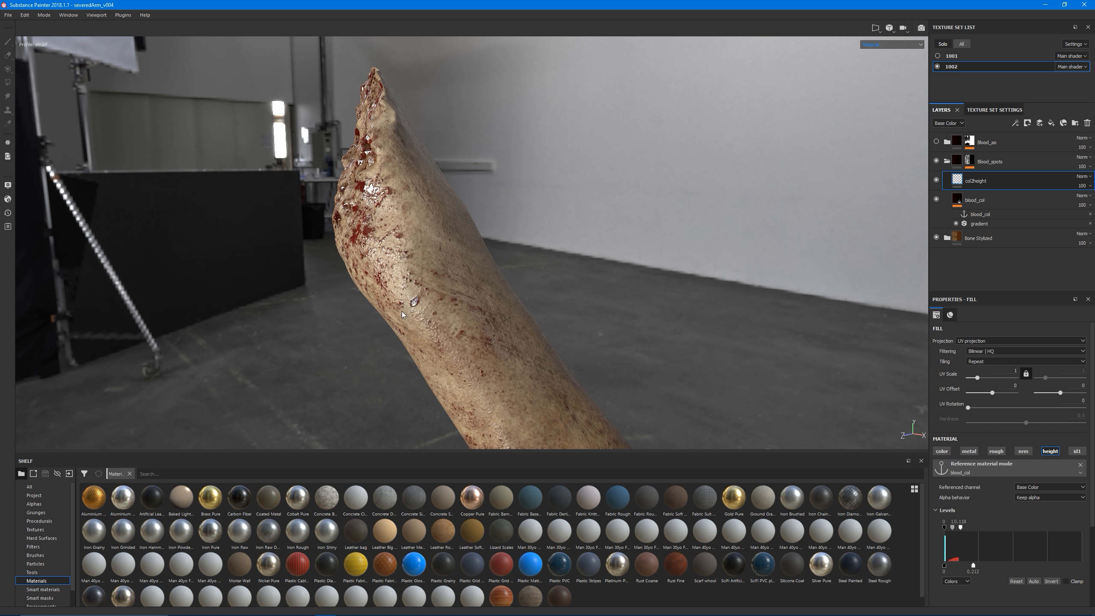
# Step: Isolate the Height channel in the 3D view and inspect the height detail along the bone
pyautogui.press('c')
pyautogui.click(884, 45)
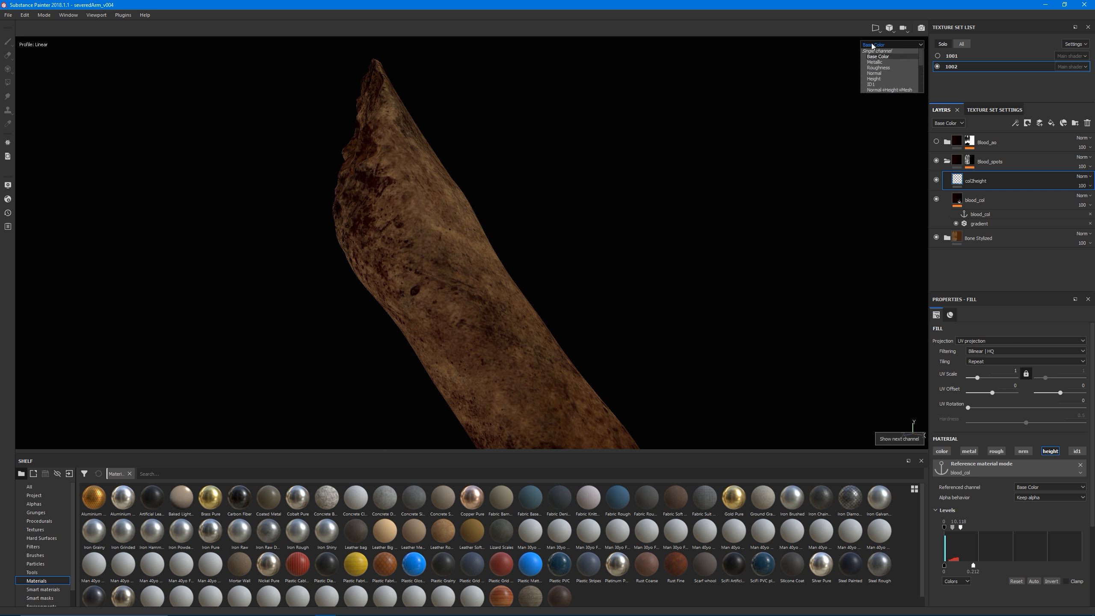
pyautogui.click(889, 91)
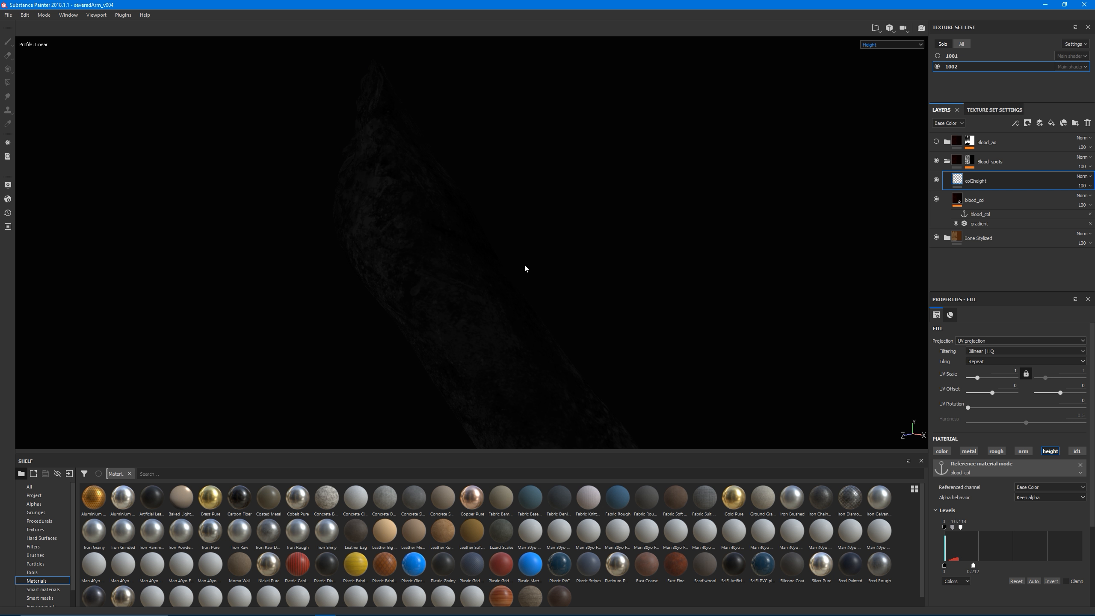
pyautogui.moveTo(549, 323)
pyautogui.keyDown('alt'); pyautogui.mouseDown()
pyautogui.moveTo(452, 328)
pyautogui.moveTo(554, 284)
pyautogui.moveTo(447, 315)
pyautogui.moveTo(535, 319)
pyautogui.mouseUp(); pyautogui.keyUp('alt')
pyautogui.keyDown('alt'); pyautogui.moveTo(467, 317); pyautogui.dragTo(469, 318); pyautogui.keyUp('alt')
pyautogui.keyDown('alt'); pyautogui.moveTo(470, 318); pyautogui.dragTo(435, 319); pyautogui.keyUp('alt')
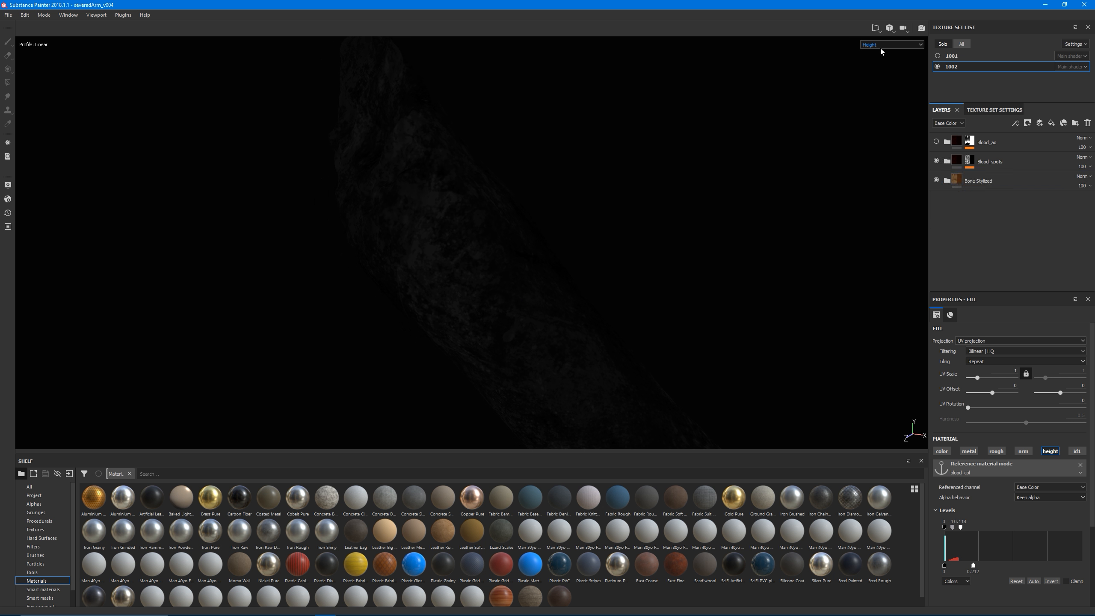
# Step: Return to the full material view, show the Blood_ao folder and inspect its pooled blood on the bone from several angles
pyautogui.press('m')
pyautogui.keyDown('alt'); pyautogui.moveTo(602, 263); pyautogui.dragTo(431, 267); pyautogui.keyUp('alt')
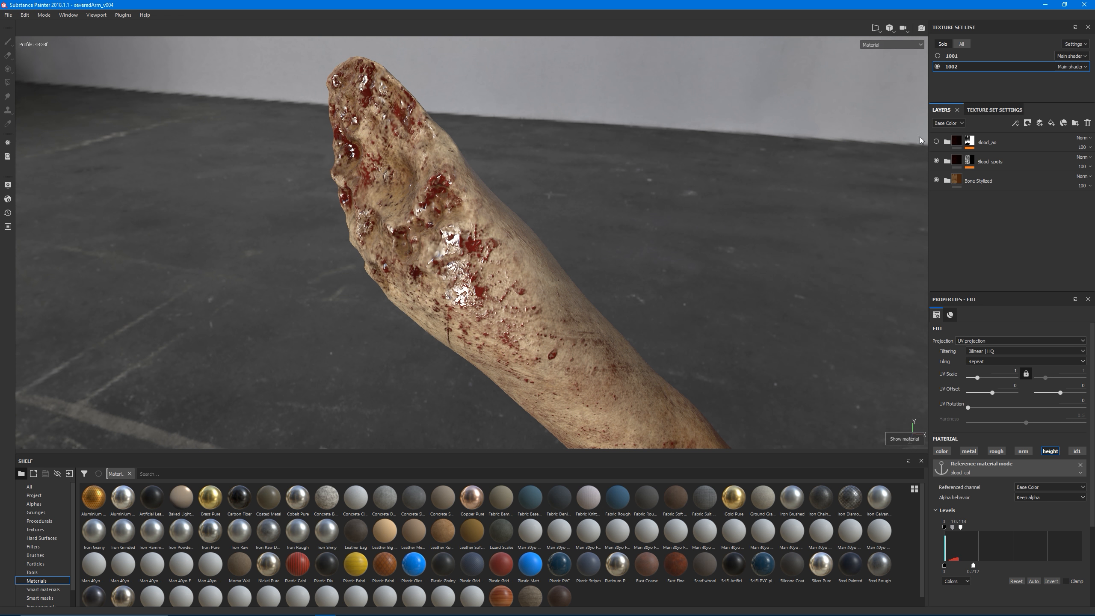
pyautogui.keyDown('alt'); pyautogui.moveTo(827, 210); pyautogui.dragTo(873, 144); pyautogui.keyUp('alt')
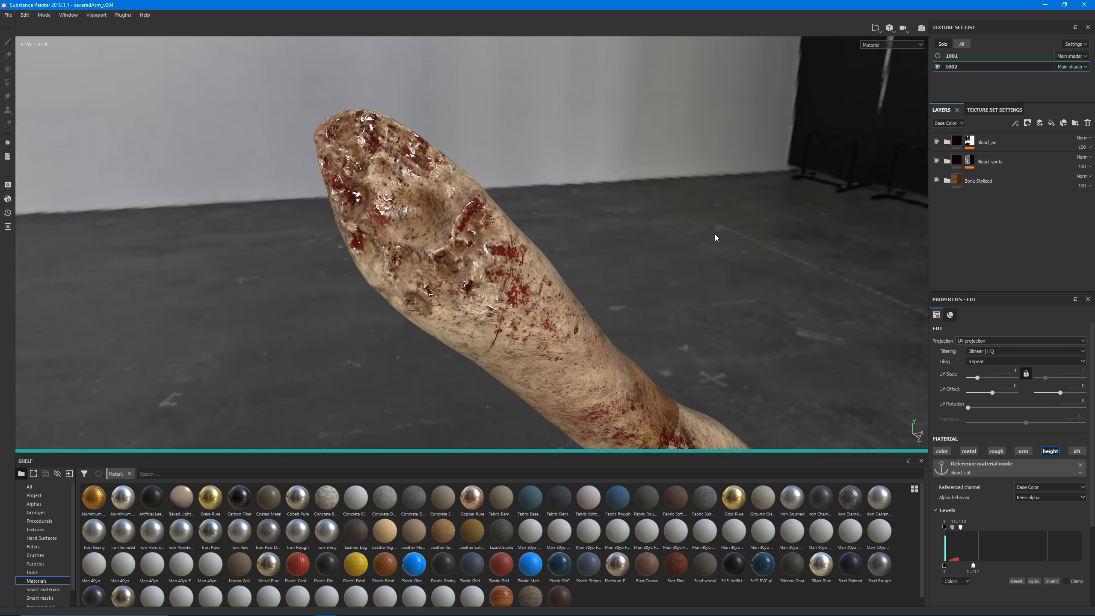
pyautogui.keyDown('alt'); pyautogui.moveTo(474, 261); pyautogui.dragTo(470, 278, button='right'); pyautogui.keyUp('alt')
pyautogui.keyDown('alt'); pyautogui.moveTo(470, 278); pyautogui.dragTo(412, 321); pyautogui.keyUp('alt')
pyautogui.keyDown('alt'); pyautogui.moveTo(412, 321); pyautogui.dragTo(408, 303, button='right'); pyautogui.keyUp('alt')
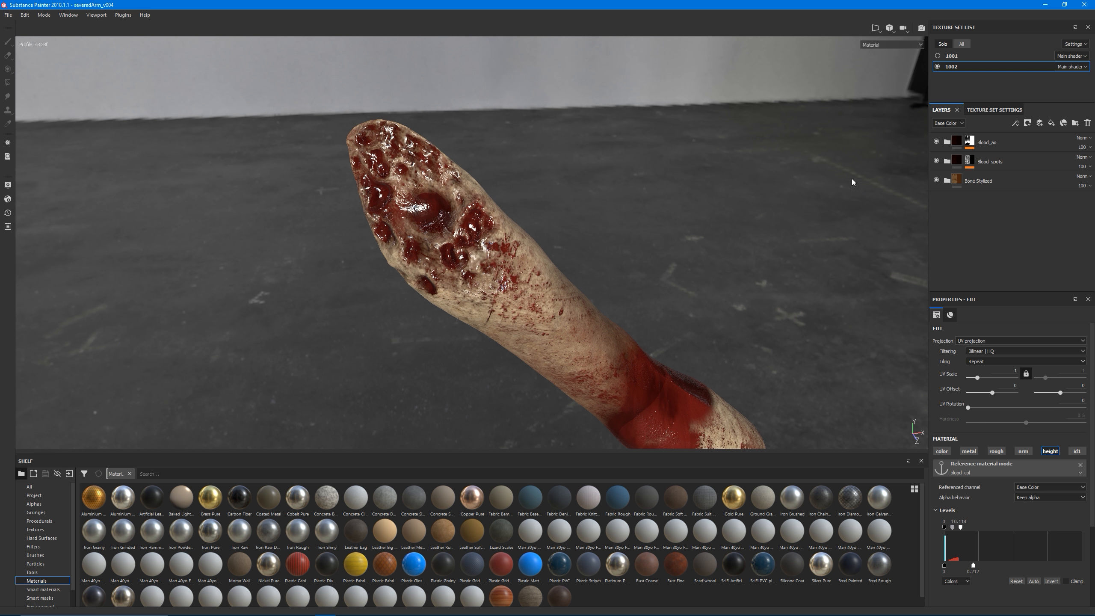
# Step: Expand the Blood_ao folder and review its blood_col layer, gradient filter, anchor point and col2height layer
pyautogui.click(947, 142)
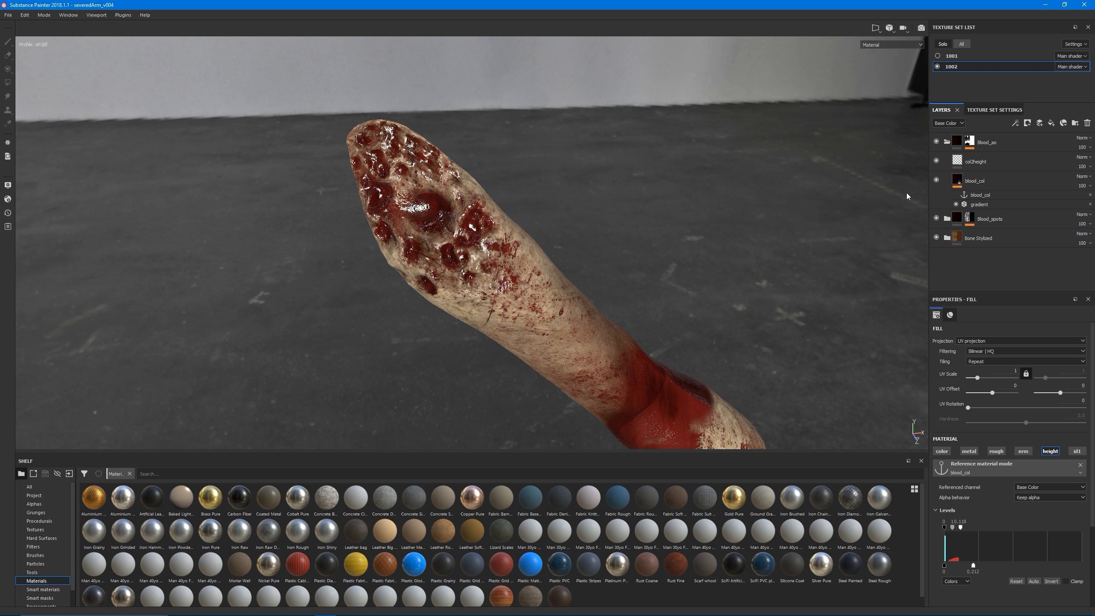
pyautogui.click(975, 181)
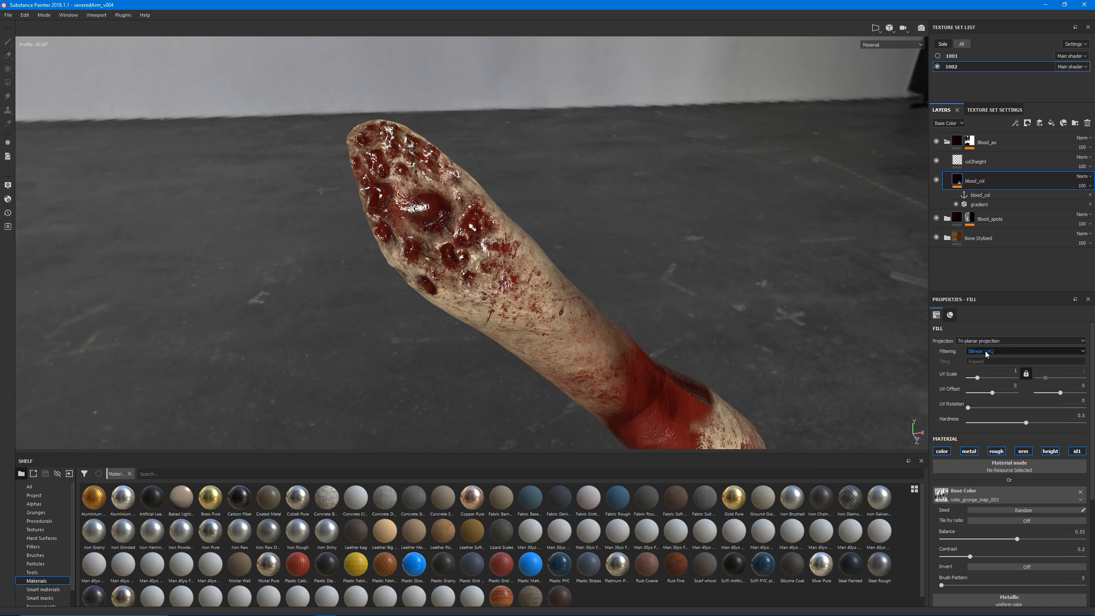
pyautogui.click(996, 203)
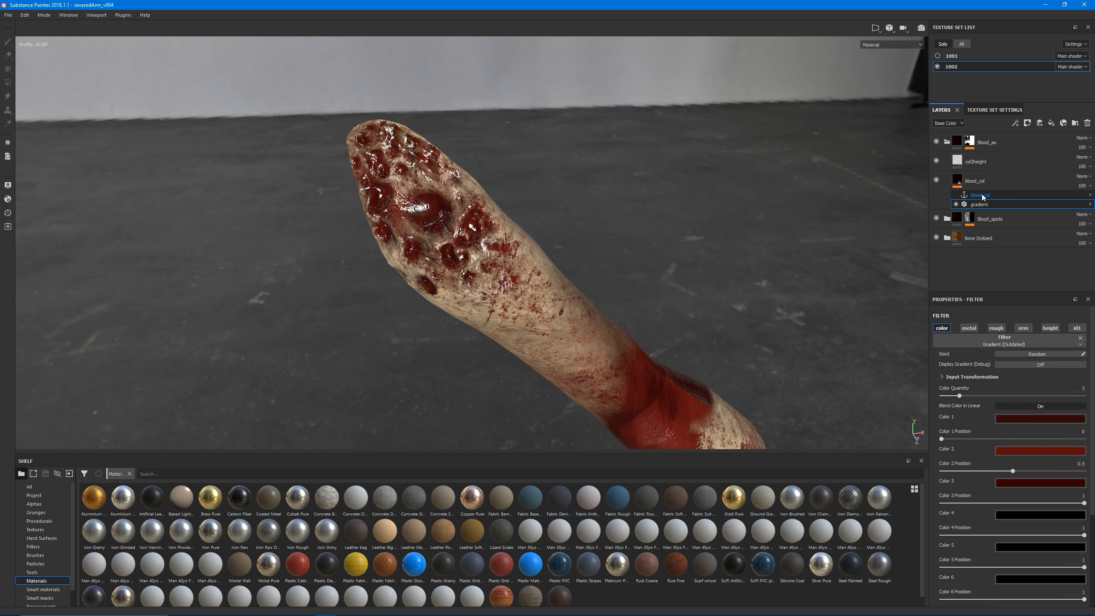
pyautogui.click(987, 195)
pyautogui.click(991, 162)
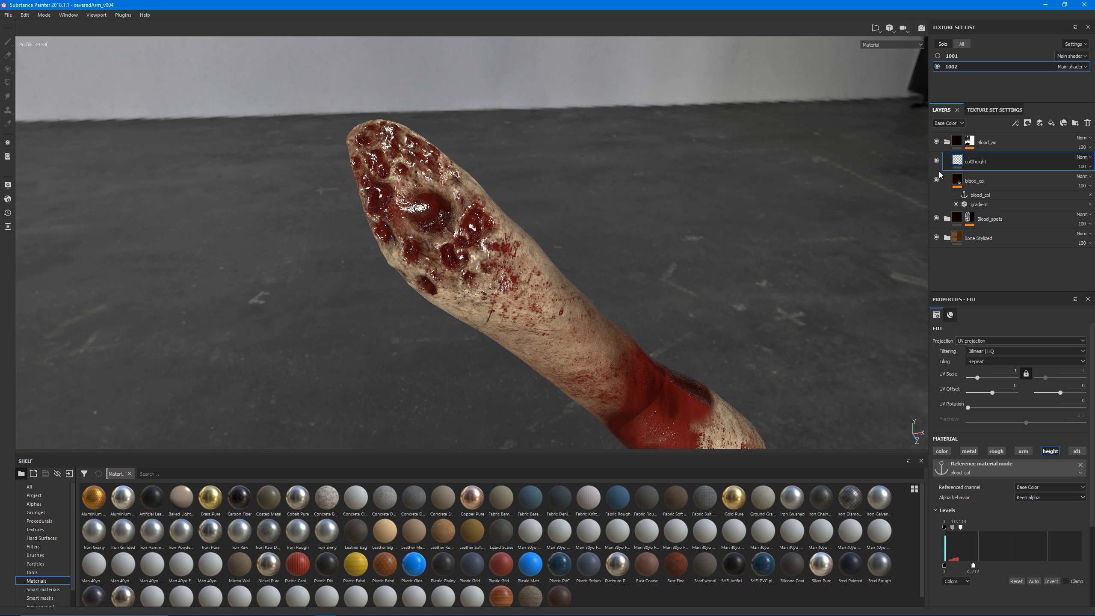
# Step: Isolate the Blood_ao folder's mask in the 3D view and examine its ambient occlusion Fill effect on the bone
pyautogui.click(970, 143)
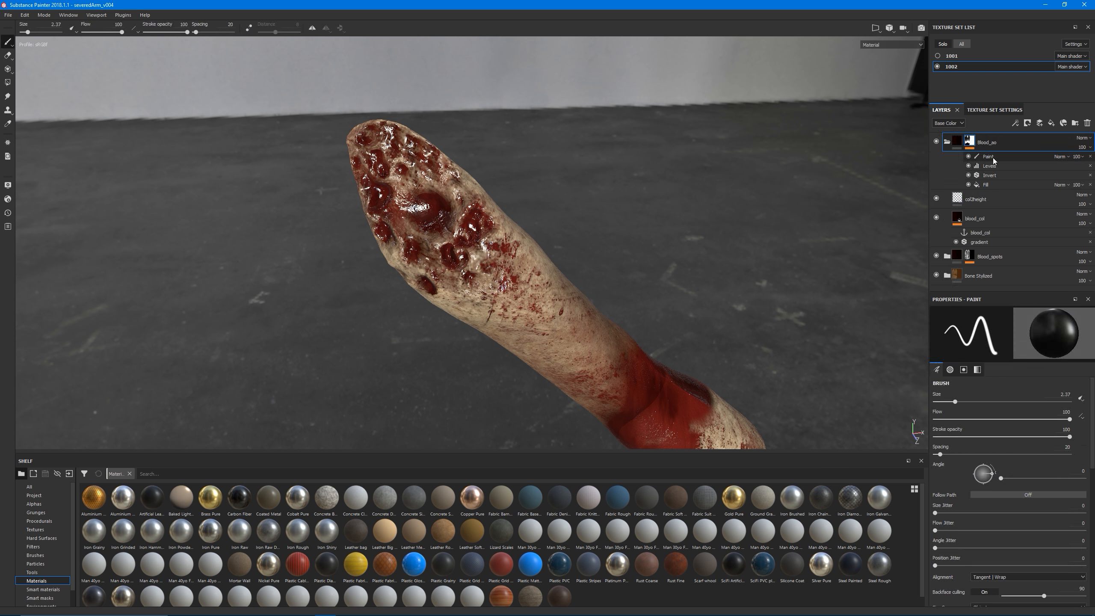
pyautogui.keyDown('alt'); pyautogui.click(971, 142); pyautogui.keyUp('alt')
pyautogui.moveTo(499, 278)
pyautogui.keyDown('alt'); pyautogui.mouseDown()
pyautogui.moveTo(420, 276)
pyautogui.moveTo(587, 269)
pyautogui.moveTo(494, 291)
pyautogui.moveTo(716, 262)
pyautogui.moveTo(433, 299)
pyautogui.moveTo(496, 284)
pyautogui.mouseUp(); pyautogui.keyUp('alt')
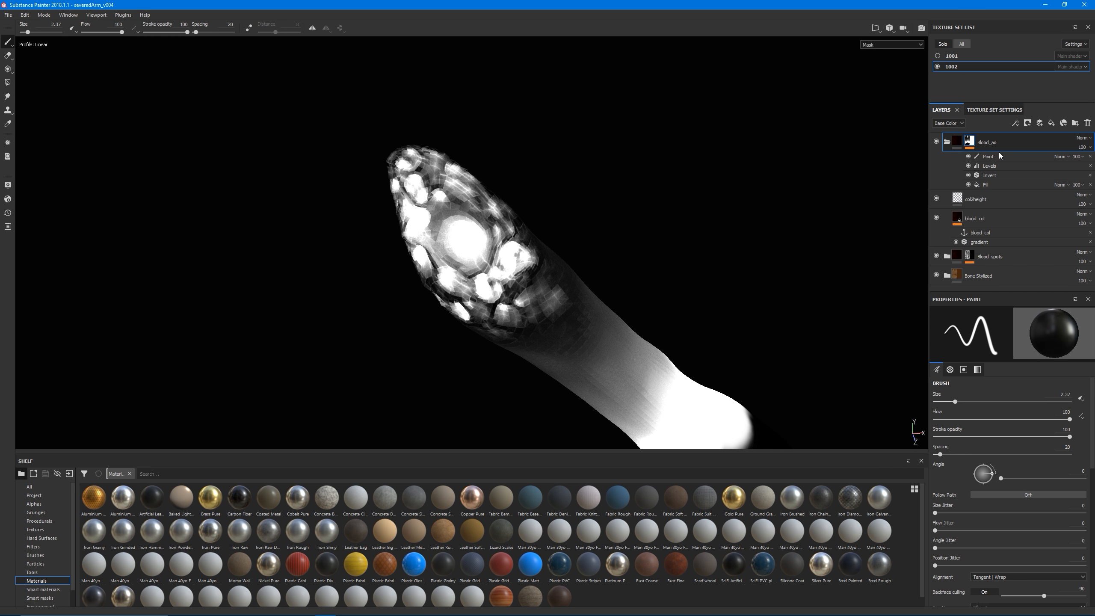
pyautogui.click(990, 185)
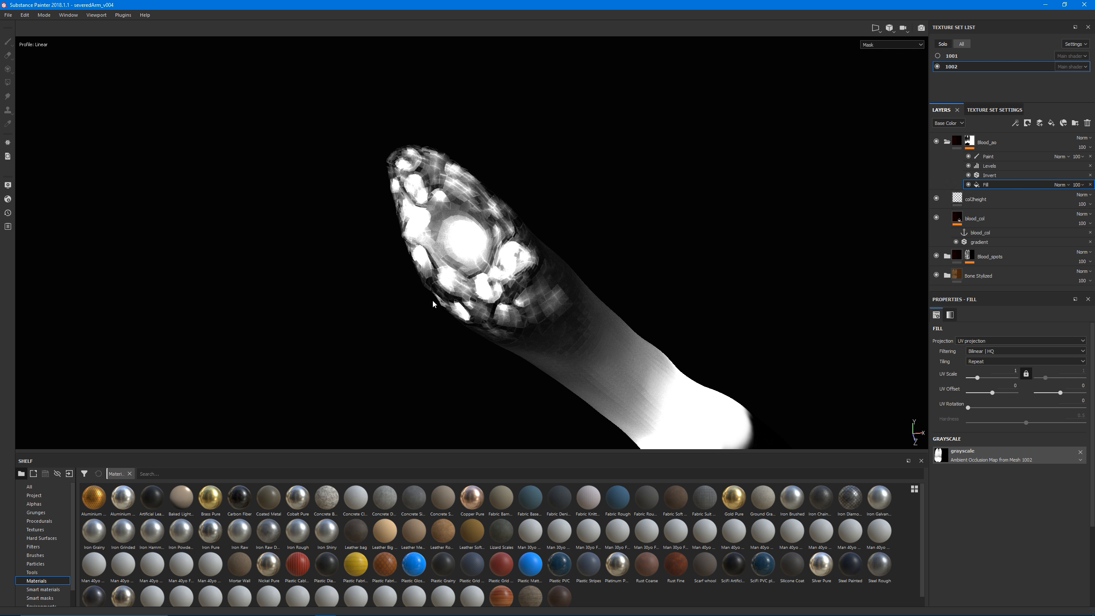
pyautogui.keyDown('alt'); pyautogui.moveTo(446, 307); pyautogui.dragTo(481, 273); pyautogui.keyUp('alt')
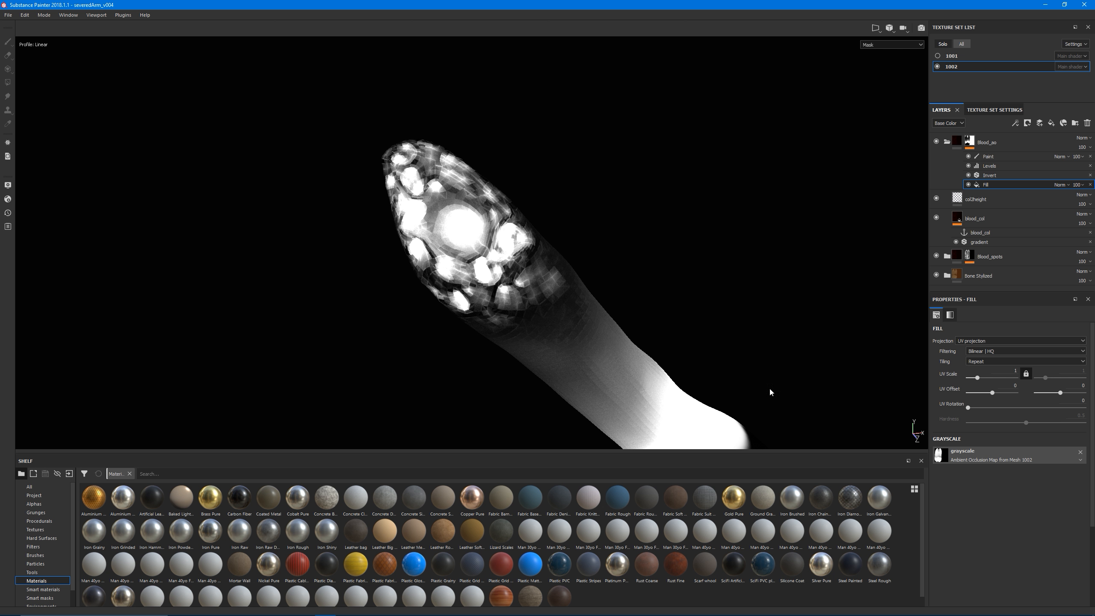
pyautogui.keyDown('alt'); pyautogui.moveTo(521, 279); pyautogui.dragTo(421, 273); pyautogui.keyUp('alt')
# Step: Disable the Invert, Levels and Paint effects in the Blood_ao mask to inspect the plain ambient occlusion fill
pyautogui.click(989, 175)
pyautogui.click(969, 175)
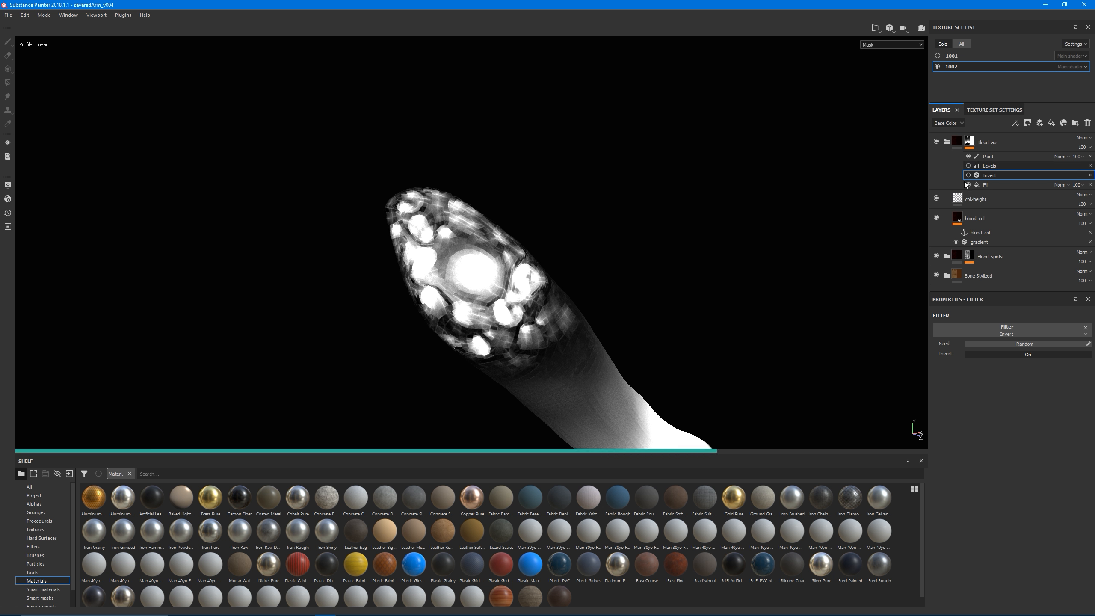
pyautogui.click(968, 157)
pyautogui.moveTo(508, 242)
pyautogui.keyDown('alt'); pyautogui.mouseDown()
pyautogui.moveTo(507, 308)
pyautogui.moveTo(581, 300)
pyautogui.moveTo(404, 303)
pyautogui.mouseUp(); pyautogui.keyUp('alt')
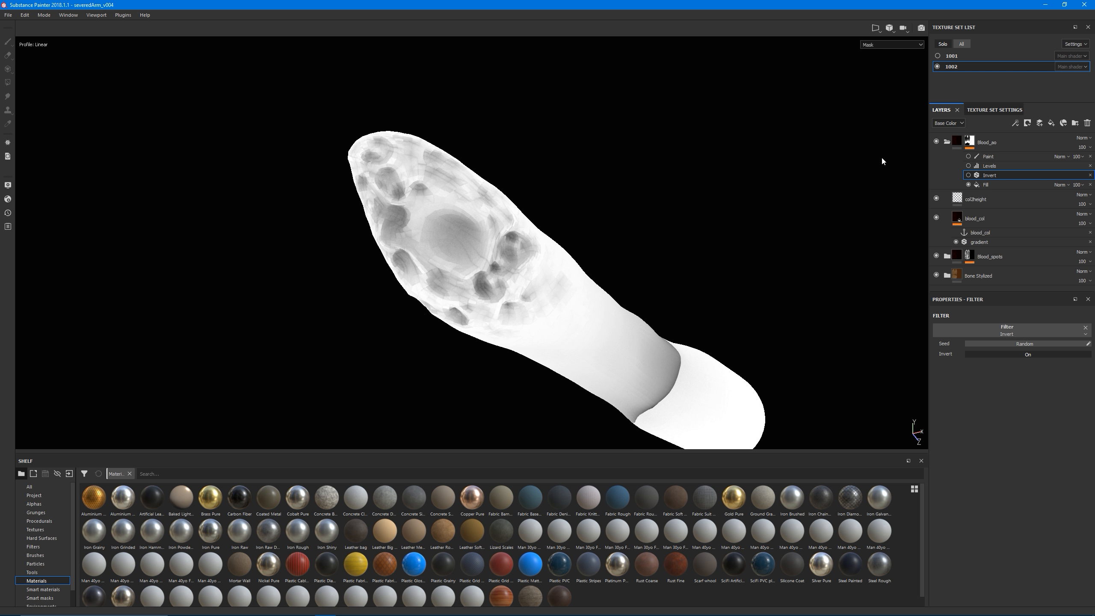
# Step: Re-enable the Invert, Levels and Paint effects one by one to compare what each adds to the Blood_ao mask
pyautogui.click(968, 175)
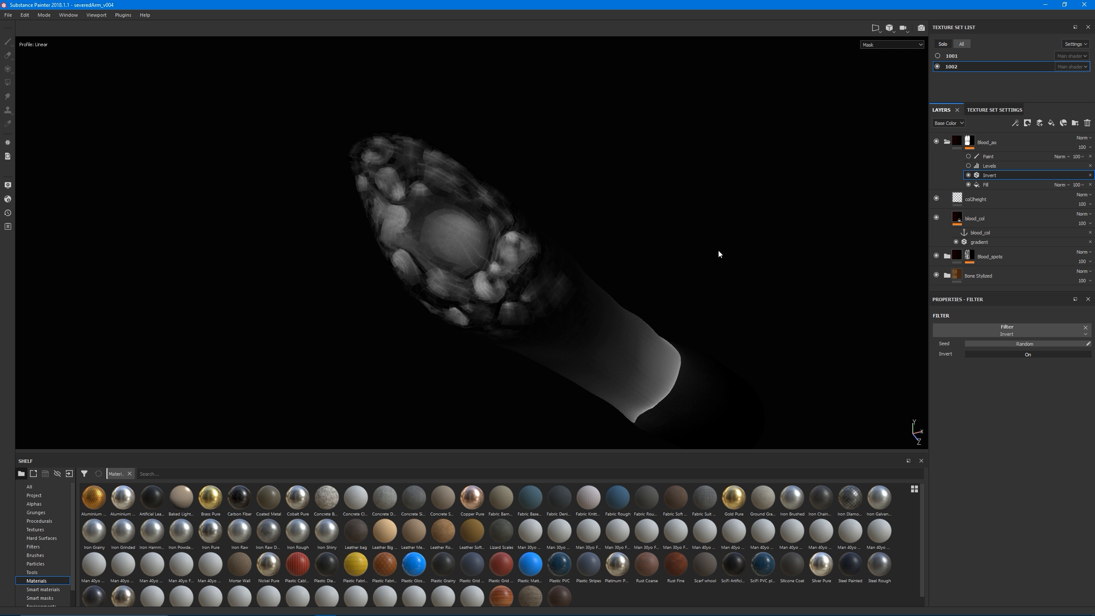
pyautogui.click(964, 167)
pyautogui.click(969, 167)
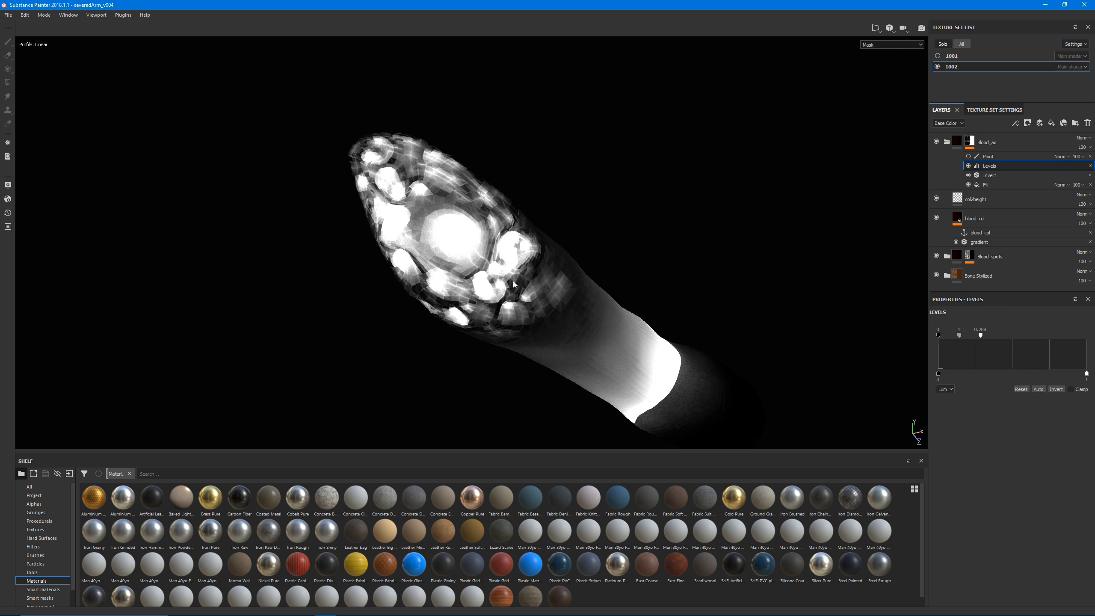
pyautogui.click(962, 157)
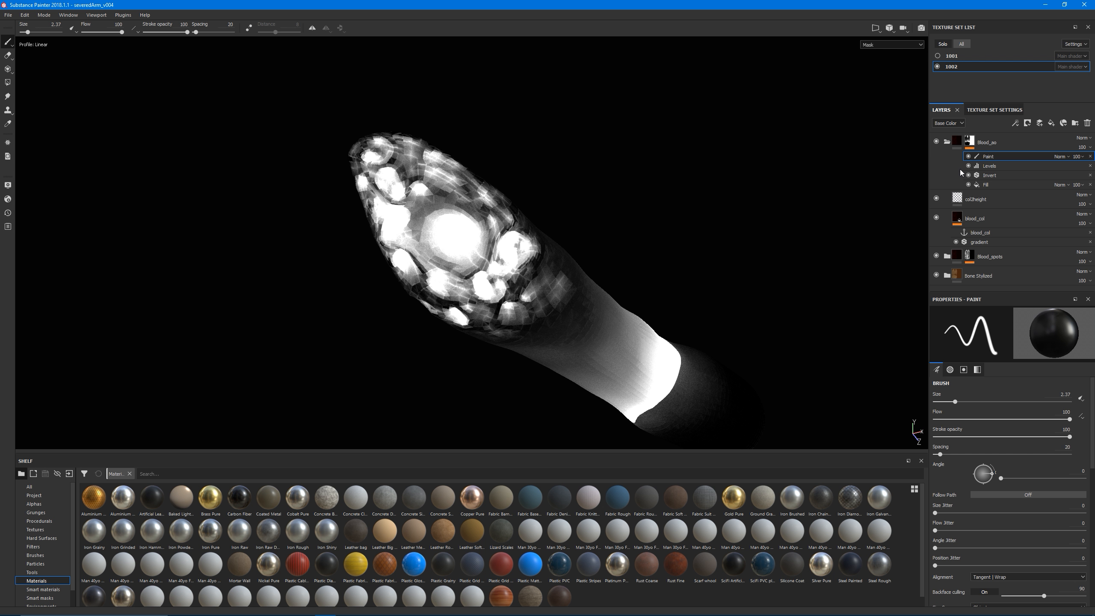
# Step: Inspect the painted part of the Blood_ao mask near the bone's base and collapse the folder
pyautogui.keyDown('alt'); pyautogui.moveTo(674, 351); pyautogui.dragTo(599, 200, button='middle'); pyautogui.keyUp('alt')
pyautogui.keyDown('alt'); pyautogui.moveTo(652, 314); pyautogui.dragTo(461, 259); pyautogui.keyUp('alt')
pyautogui.click(947, 142)
# Step: Cycle the 3D view through the bone's single channels, including Roughness, Height and ID1, to compare them
pyautogui.press('m')
pyautogui.press('c')
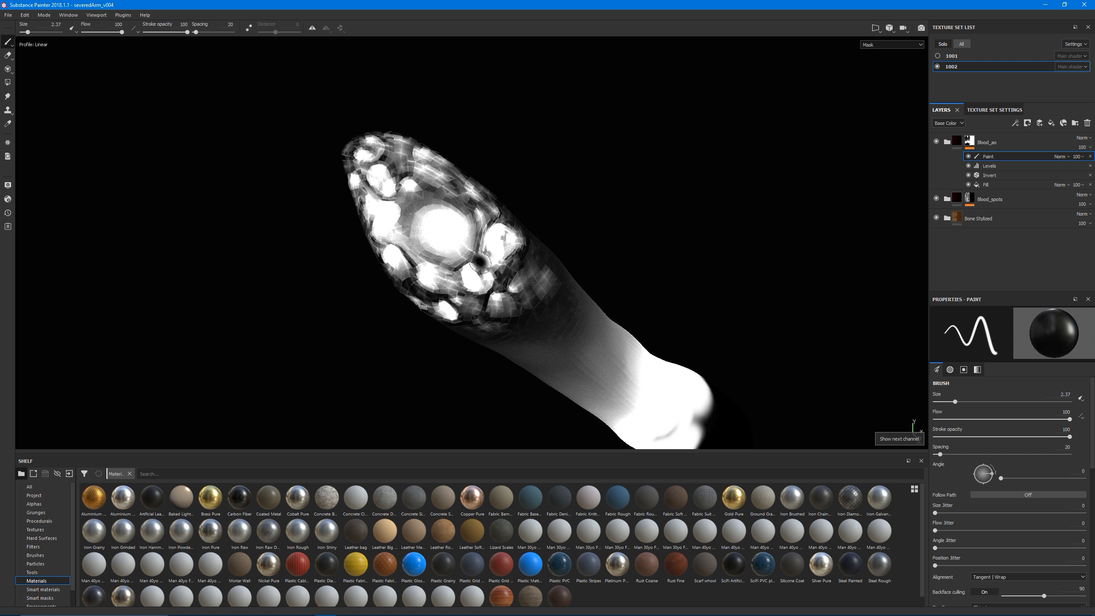
pyautogui.moveTo(552, 310)
pyautogui.keyDown('alt'); pyautogui.mouseDown()
pyautogui.moveTo(496, 306)
pyautogui.moveTo(500, 252)
pyautogui.moveTo(544, 303)
pyautogui.moveTo(489, 301)
pyautogui.moveTo(507, 290)
pyautogui.mouseUp(); pyautogui.keyUp('alt')
pyautogui.press('c')
pyautogui.press('c')
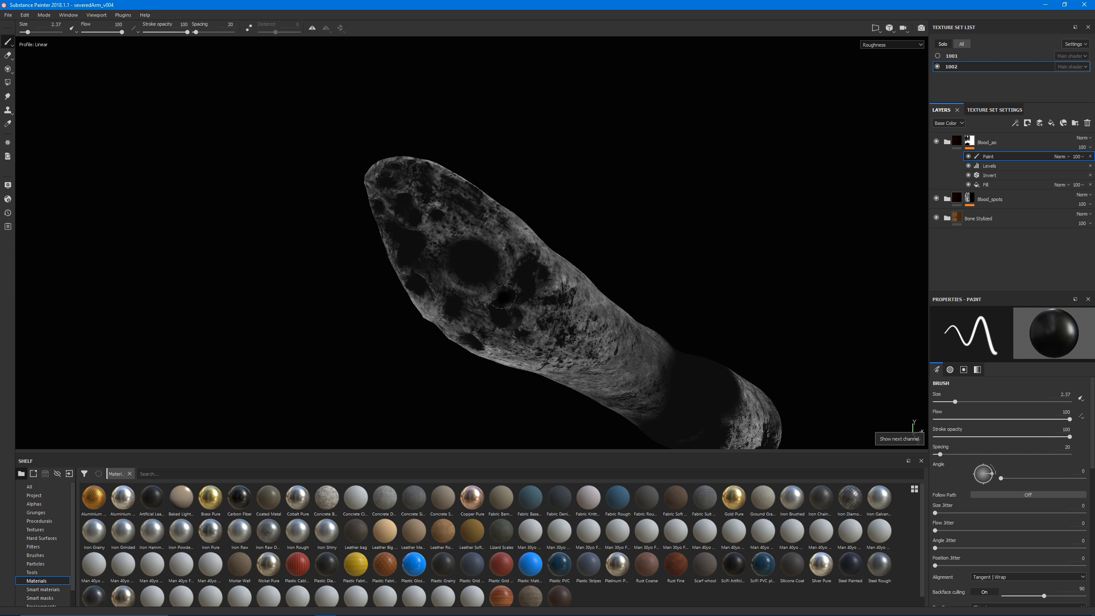
pyautogui.press('c')
pyautogui.press('c')
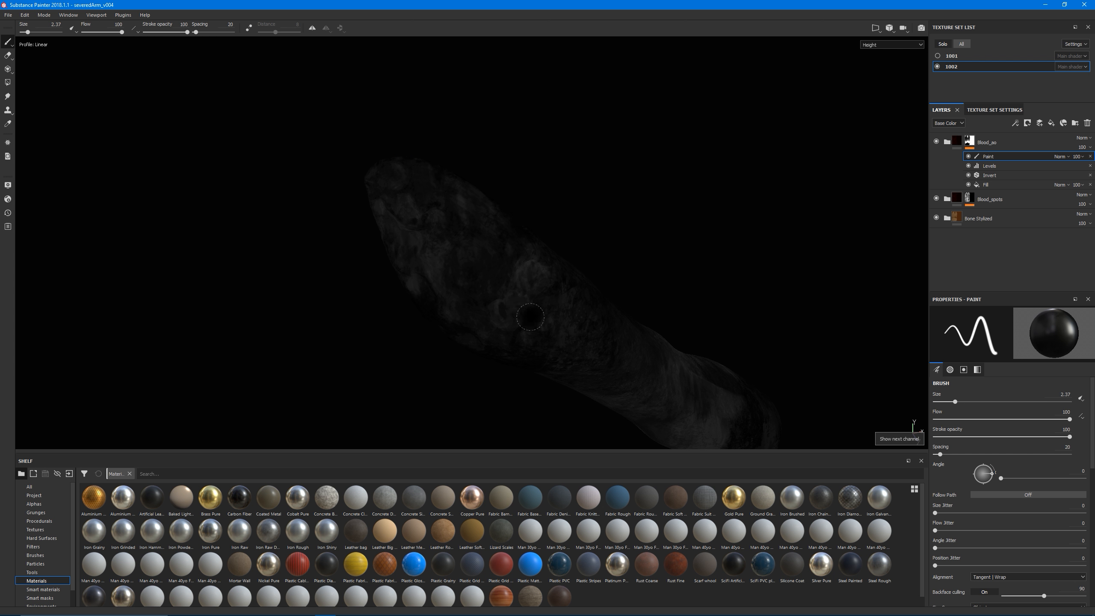
pyautogui.press('c')
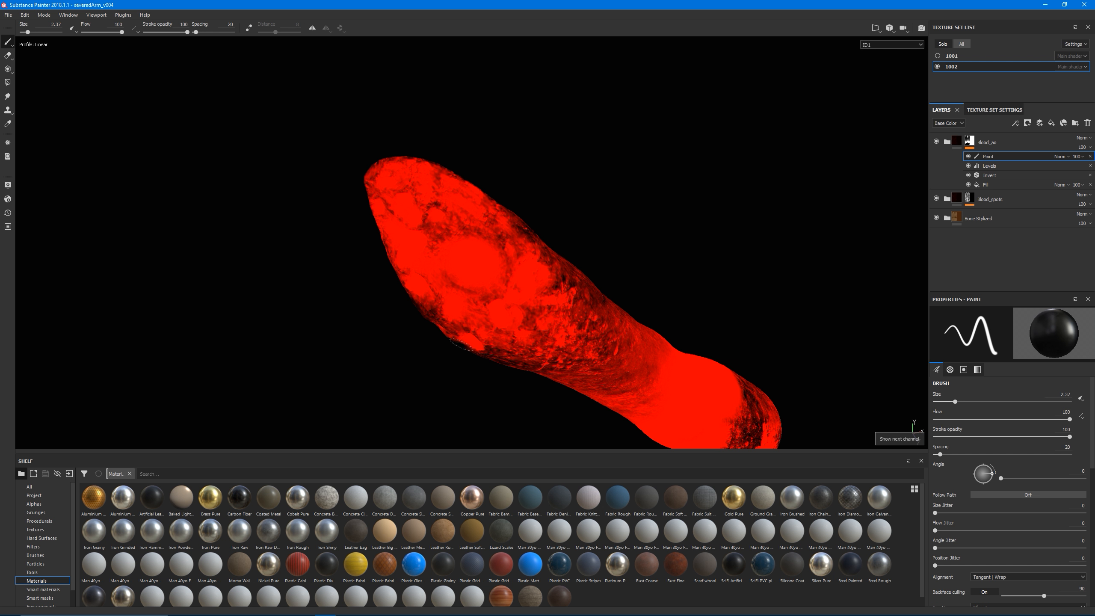
# Step: Display the Normal+Height+Mesh channel on the bone and examine the normal map assigned among texture set 1002's mesh maps
pyautogui.press('c')
pyautogui.moveTo(464, 286)
pyautogui.keyDown('alt'); pyautogui.mouseDown()
pyautogui.moveTo(471, 308)
pyautogui.moveTo(391, 284)
pyautogui.moveTo(486, 293)
pyautogui.moveTo(531, 242)
pyautogui.moveTo(511, 257)
pyautogui.moveTo(501, 210)
pyautogui.moveTo(560, 276)
pyautogui.moveTo(521, 271)
pyautogui.moveTo(626, 279)
pyautogui.moveTo(713, 268)
pyautogui.moveTo(665, 274)
pyautogui.moveTo(594, 227)
pyautogui.mouseUp(); pyautogui.keyUp('alt')
pyautogui.keyDown('alt'); pyautogui.moveTo(517, 154); pyautogui.dragTo(501, 264); pyautogui.keyUp('alt')
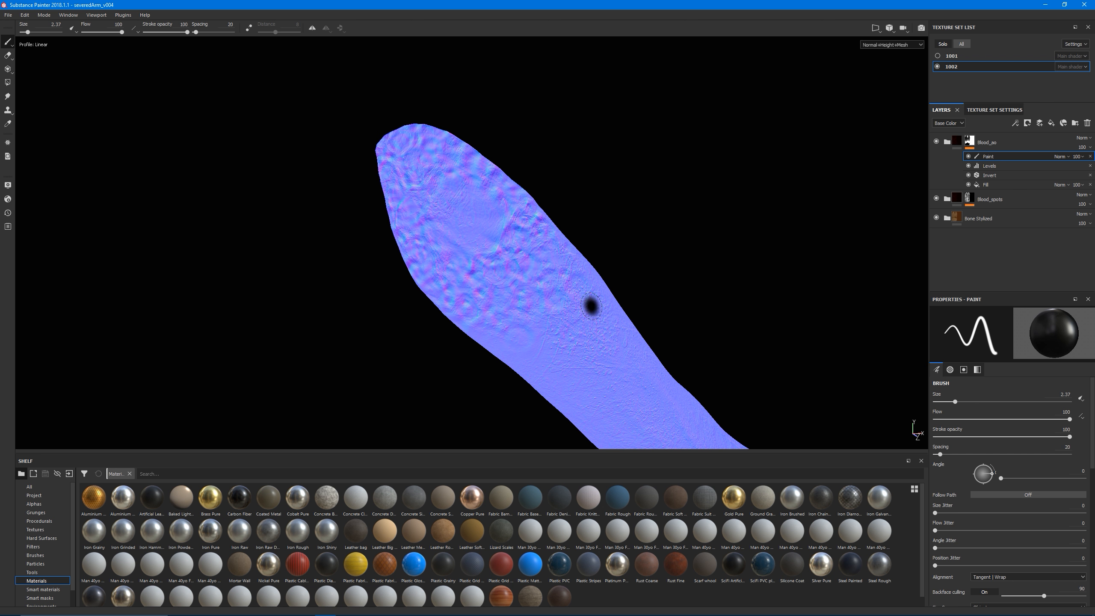
pyautogui.click(994, 110)
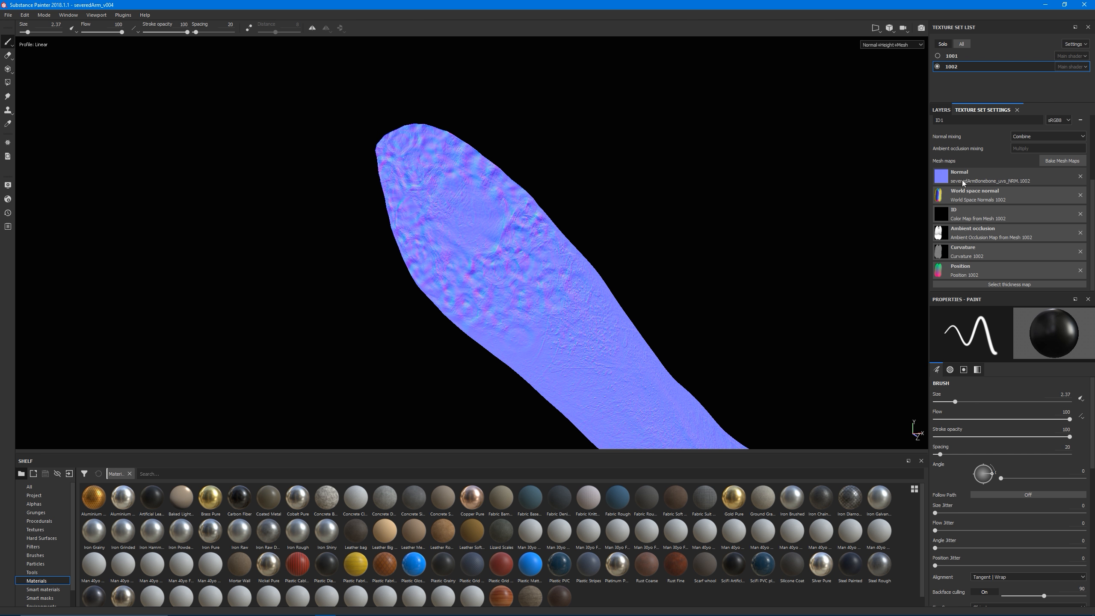
pyautogui.moveTo(513, 311)
pyautogui.keyDown('alt'); pyautogui.mouseDown()
pyautogui.moveTo(517, 286)
pyautogui.moveTo(494, 300)
pyautogui.moveTo(520, 203)
pyautogui.mouseUp(); pyautogui.keyUp('alt')
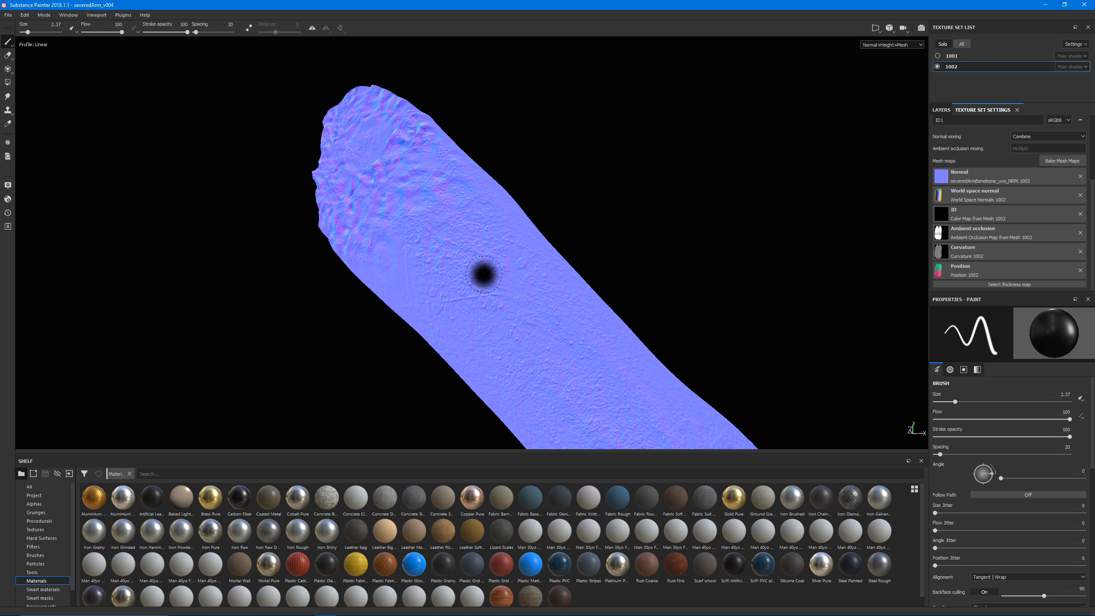
# Step: Switch back to the full material view and examine the finished bone's blood and surface detail from all sides
pyautogui.press('m')
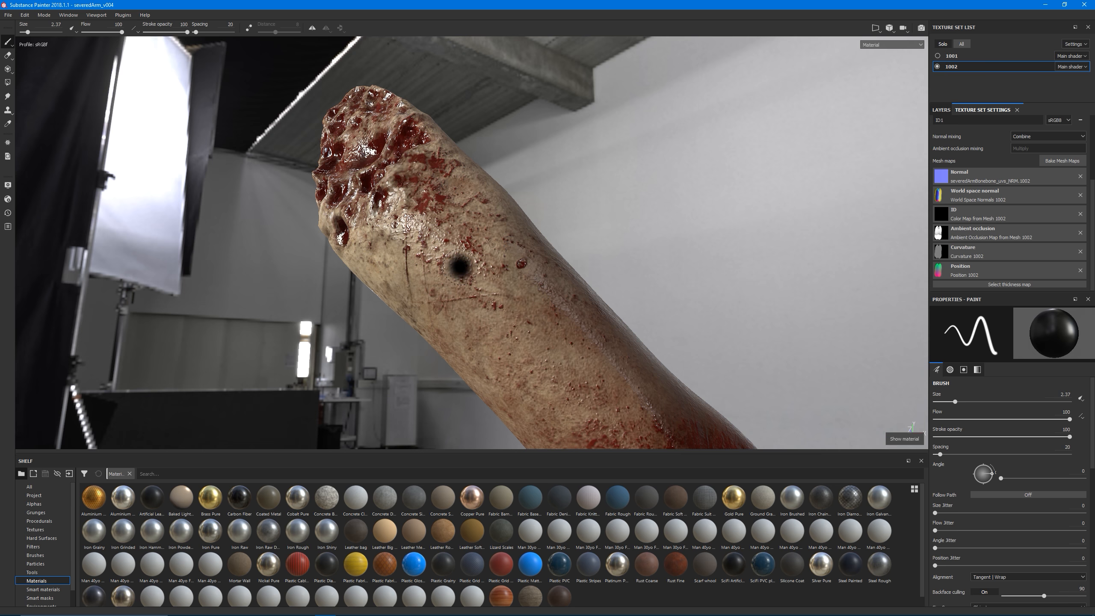
pyautogui.moveTo(507, 285)
pyautogui.keyDown('alt'); pyautogui.mouseDown()
pyautogui.moveTo(491, 290)
pyautogui.moveTo(517, 302)
pyautogui.mouseUp(); pyautogui.keyUp('alt')
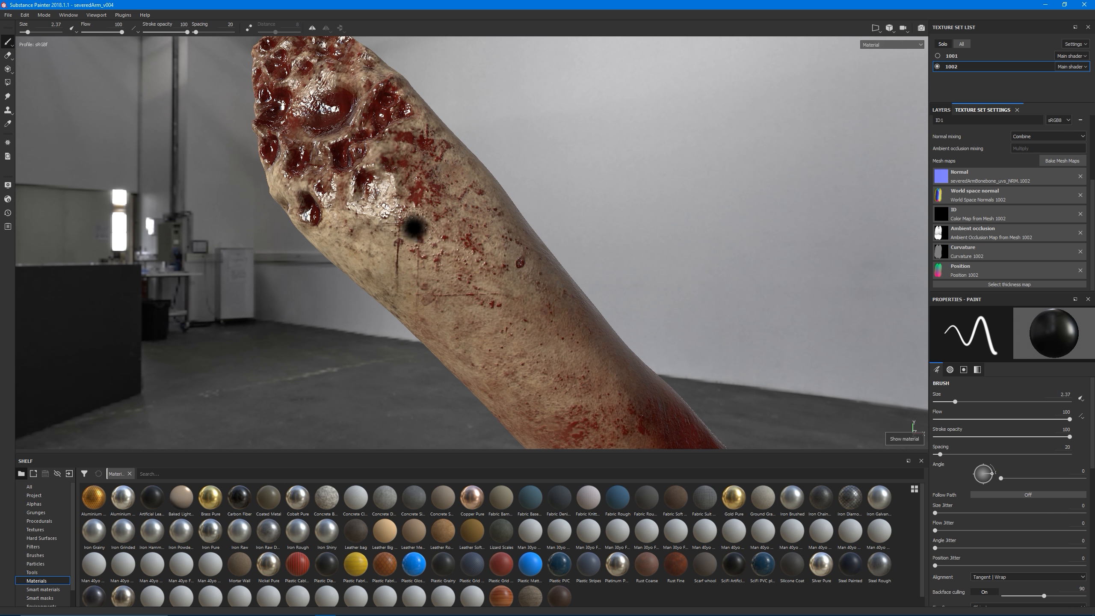
pyautogui.keyDown('alt'); pyautogui.moveTo(419, 229); pyautogui.dragTo(452, 262, button='middle'); pyautogui.keyUp('alt')
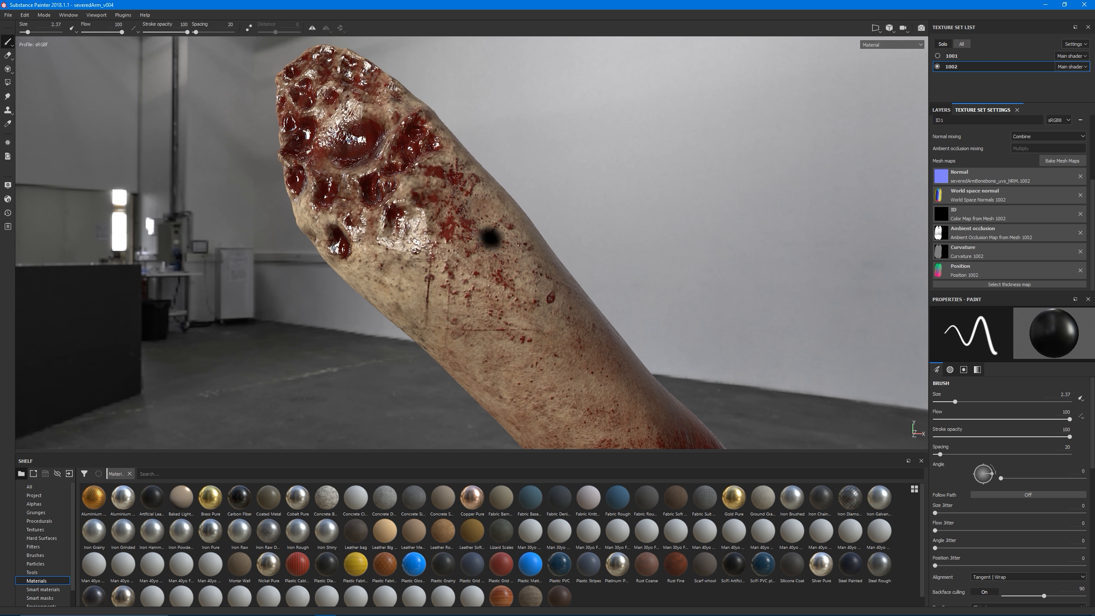
pyautogui.keyDown('alt'); pyautogui.moveTo(457, 269); pyautogui.dragTo(482, 296, button='right'); pyautogui.keyUp('alt')
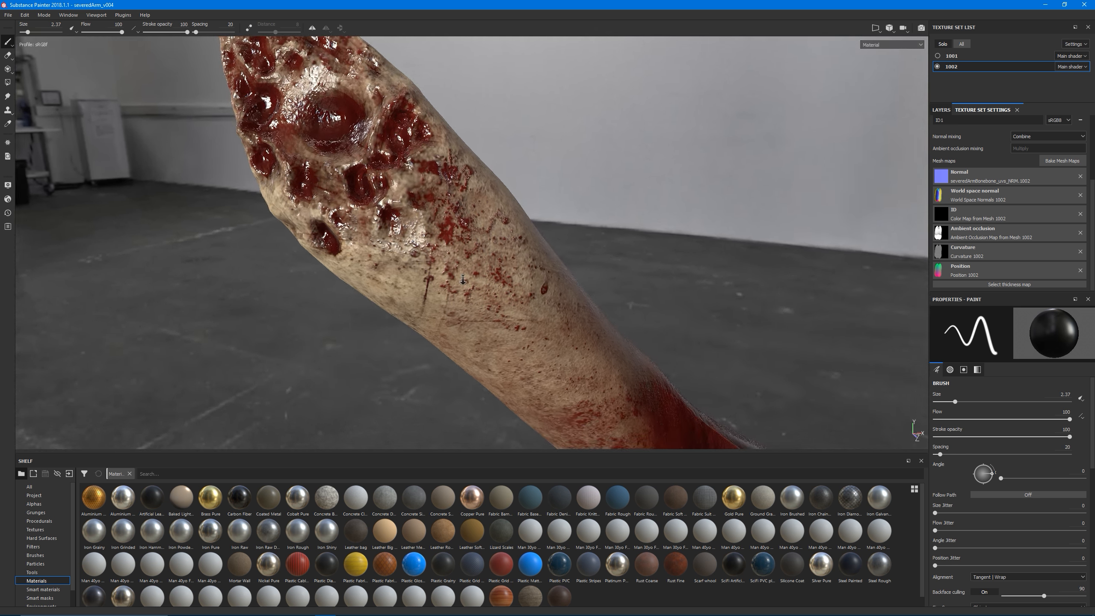
pyautogui.keyDown('alt'); pyautogui.moveTo(481, 296); pyautogui.dragTo(522, 298); pyautogui.keyUp('alt')
pyautogui.keyDown('alt'); pyautogui.moveTo(345, 264); pyautogui.dragTo(439, 327, button='middle'); pyautogui.keyUp('alt')
pyautogui.moveTo(477, 311)
pyautogui.keyDown('alt'); pyautogui.mouseDown()
pyautogui.moveTo(562, 299)
pyautogui.moveTo(511, 318)
pyautogui.moveTo(631, 298)
pyautogui.moveTo(512, 302)
pyautogui.mouseUp(); pyautogui.keyUp('alt')
pyautogui.keyDown('alt'); pyautogui.moveTo(508, 307); pyautogui.dragTo(496, 255, button='middle'); pyautogui.keyUp('alt')
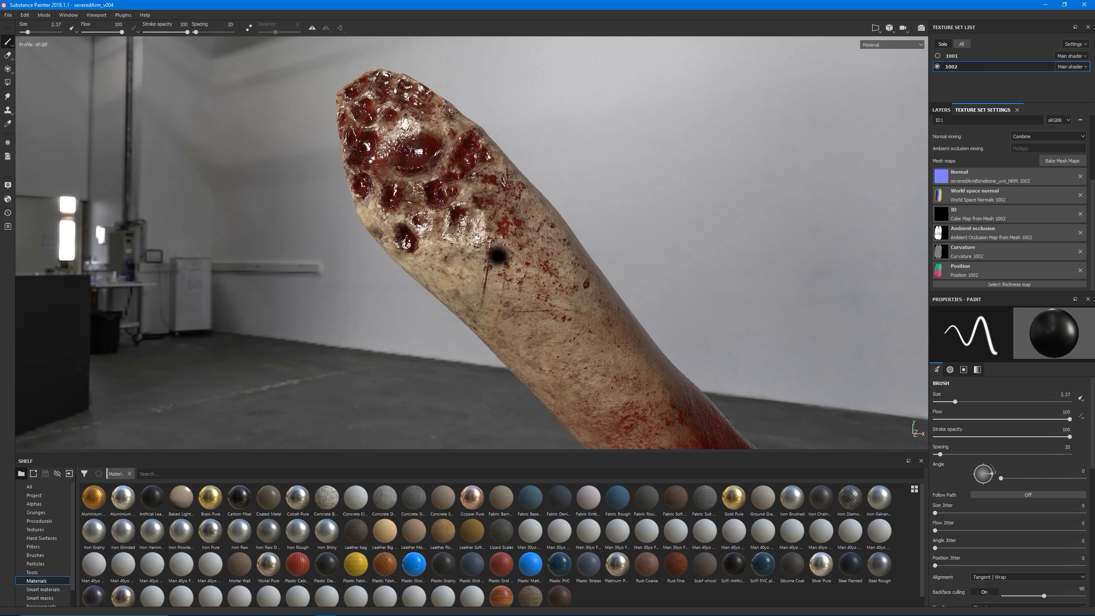
pyautogui.moveTo(496, 254)
pyautogui.keyDown('alt'); pyautogui.mouseDown()
pyautogui.moveTo(411, 300)
pyautogui.moveTo(577, 278)
pyautogui.mouseUp(); pyautogui.keyUp('alt')
pyautogui.keyDown('alt'); pyautogui.moveTo(577, 278); pyautogui.dragTo(526, 246, button='right'); pyautogui.keyUp('alt')
pyautogui.keyDown('alt'); pyautogui.moveTo(526, 242); pyautogui.dragTo(484, 291, button='middle'); pyautogui.keyUp('alt')
pyautogui.keyDown('alt'); pyautogui.moveTo(484, 291); pyautogui.dragTo(450, 301); pyautogui.keyUp('alt')
pyautogui.keyDown('alt'); pyautogui.moveTo(450, 301); pyautogui.dragTo(415, 308, button='right'); pyautogui.keyUp('alt')
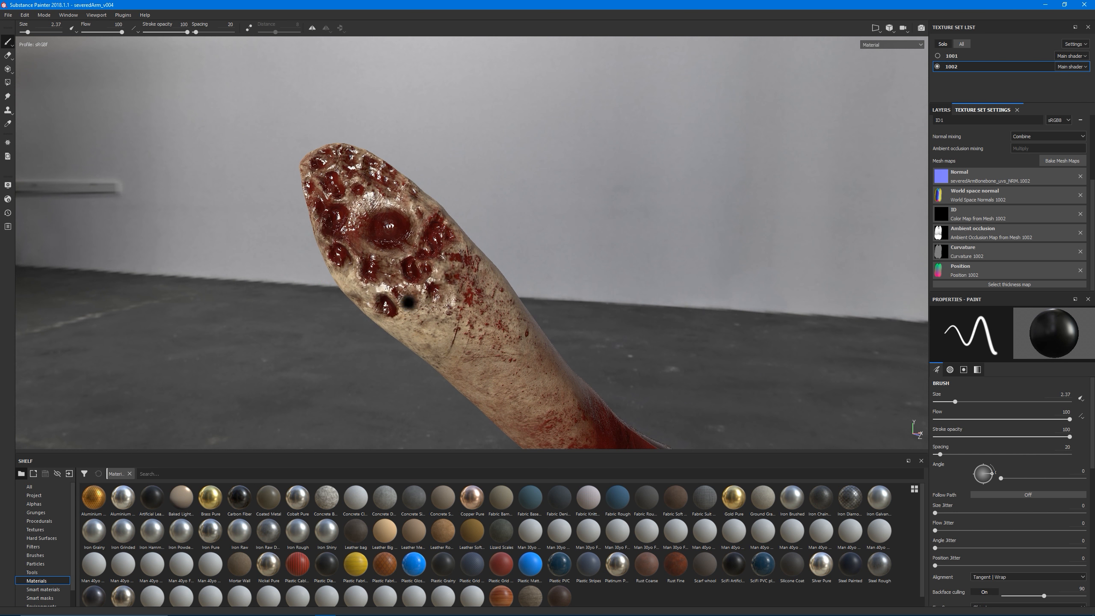
pyautogui.keyDown('alt'); pyautogui.moveTo(467, 330); pyautogui.dragTo(490, 287, button='middle'); pyautogui.keyUp('alt')
pyautogui.keyDown('alt'); pyautogui.moveTo(488, 286); pyautogui.dragTo(543, 287); pyautogui.keyUp('alt')
# Step: Turn off Solo to show the whole severed arm and display its Normal+Height+Mesh channel
pyautogui.click(943, 44)
pyautogui.keyDown('alt'); pyautogui.moveTo(509, 276); pyautogui.dragTo(487, 284); pyautogui.keyUp('alt')
pyautogui.press('c')
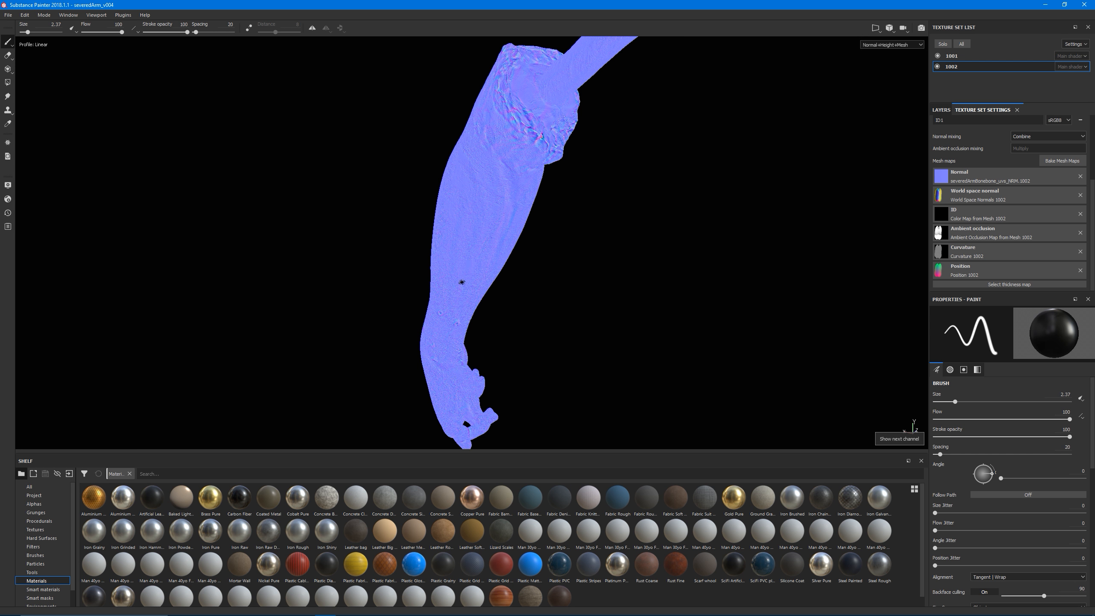
# Step: Show the 3D and 2D views side by side and select texture set 1001 to inspect the arm's UV islands
pyautogui.press('F1')
pyautogui.scroll(2, 599, 232)
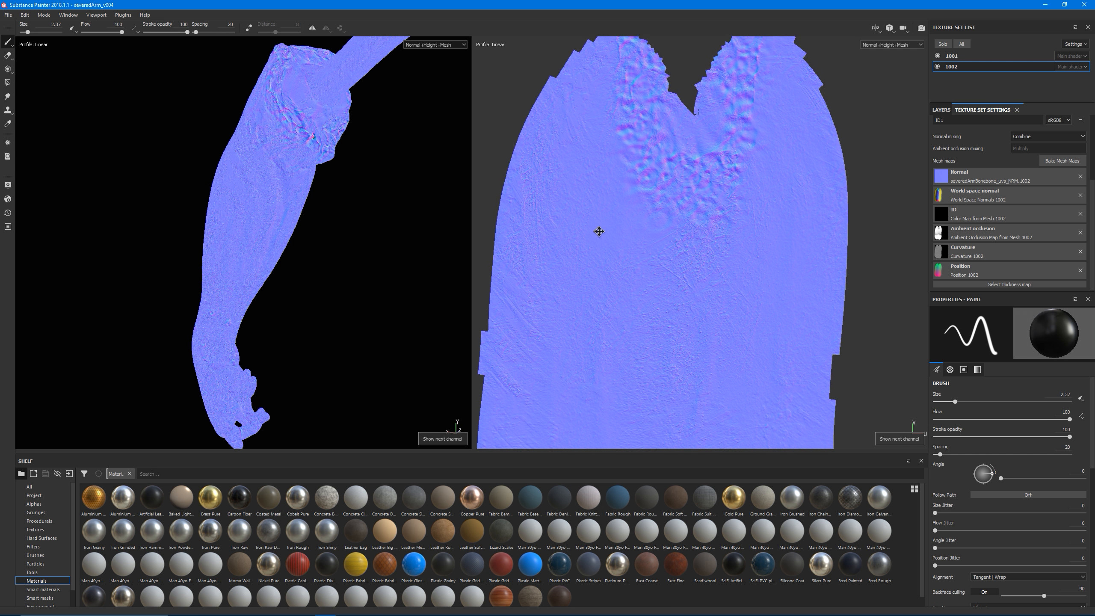
pyautogui.scroll(-4, 643, 179)
pyautogui.click(969, 56)
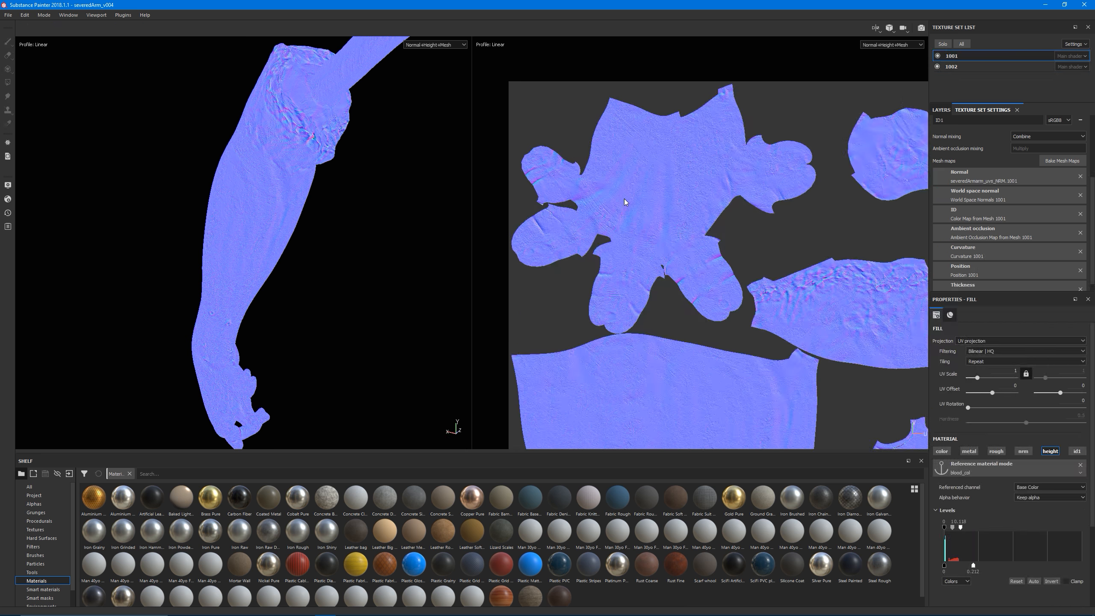
pyautogui.moveTo(690, 311); pyautogui.dragTo(643, 252, button='middle')
pyautogui.keyDown('alt'); pyautogui.moveTo(644, 251); pyautogui.dragTo(593, 254, button='right'); pyautogui.keyUp('alt')
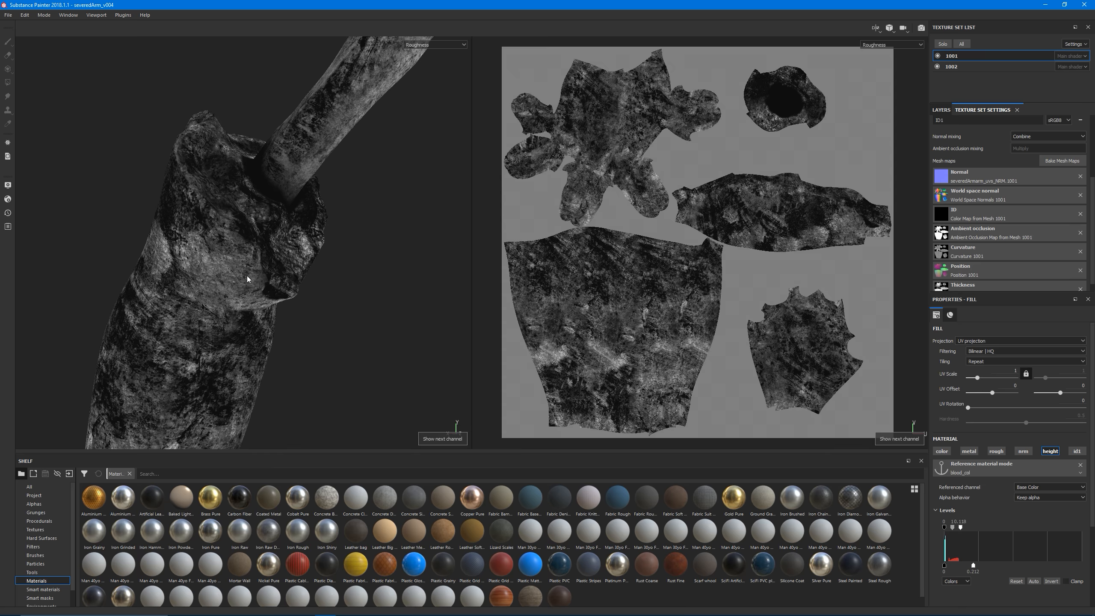
# Step: Examine the arm's wound and forearm in the Roughness channel and in the Normal channel
pyautogui.keyDown('alt'); pyautogui.moveTo(272, 258); pyautogui.dragTo(256, 296); pyautogui.keyUp('alt')
pyautogui.press('c')
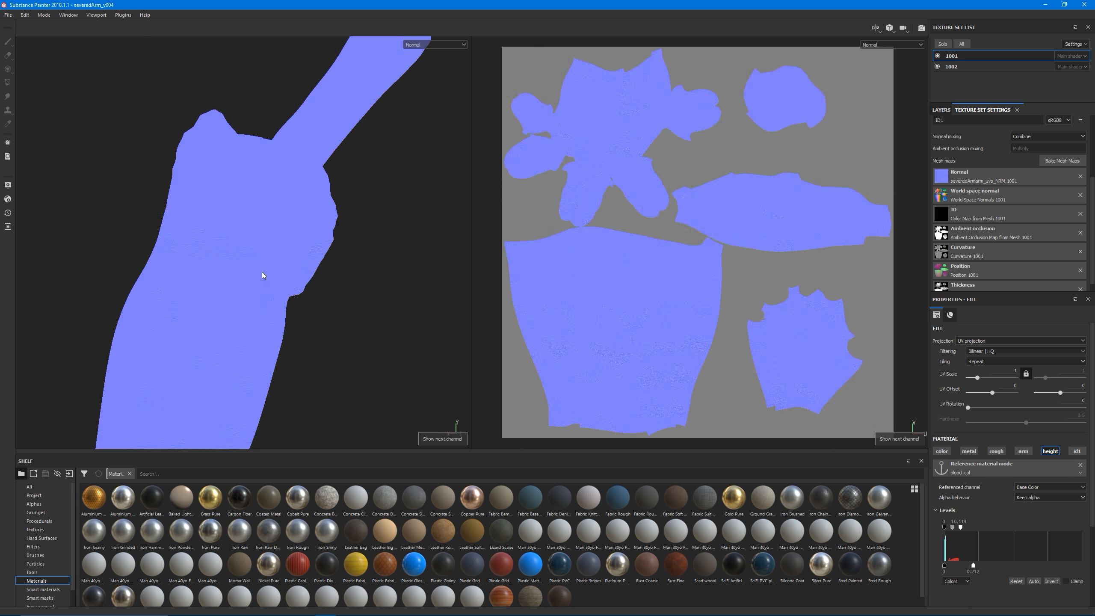
pyautogui.keyDown('alt'); pyautogui.moveTo(194, 295); pyautogui.dragTo(203, 291); pyautogui.keyUp('alt')
pyautogui.keyDown('alt'); pyautogui.moveTo(203, 291); pyautogui.dragTo(263, 280, button='middle'); pyautogui.keyUp('alt')
pyautogui.keyDown('alt'); pyautogui.moveTo(263, 280); pyautogui.dragTo(271, 306, button='right'); pyautogui.keyUp('alt')
pyautogui.keyDown('alt'); pyautogui.moveTo(272, 307); pyautogui.dragTo(335, 298, button='middle'); pyautogui.keyUp('alt')
pyautogui.keyDown('alt'); pyautogui.moveTo(335, 297); pyautogui.dragTo(338, 339, button='right'); pyautogui.keyUp('alt')
pyautogui.keyDown('alt'); pyautogui.moveTo(338, 339); pyautogui.dragTo(297, 179, button='middle'); pyautogui.keyUp('alt')
pyautogui.keyDown('alt'); pyautogui.moveTo(220, 384); pyautogui.dragTo(186, 379, button='right'); pyautogui.keyUp('alt')
pyautogui.keyDown('alt'); pyautogui.moveTo(276, 375); pyautogui.dragTo(267, 147, button='middle'); pyautogui.keyUp('alt')
pyautogui.keyDown('alt'); pyautogui.moveTo(283, 352); pyautogui.dragTo(260, 168, button='middle'); pyautogui.keyUp('alt')
pyautogui.keyDown('alt'); pyautogui.moveTo(226, 325); pyautogui.dragTo(268, 228, button='middle'); pyautogui.keyUp('alt')
pyautogui.keyDown('alt'); pyautogui.moveTo(293, 294); pyautogui.dragTo(277, 177, button='middle'); pyautogui.keyUp('alt')
pyautogui.keyDown('alt'); pyautogui.moveTo(255, 341); pyautogui.dragTo(256, 215, button='middle'); pyautogui.keyUp('alt')
pyautogui.keyDown('alt'); pyautogui.moveTo(276, 297); pyautogui.dragTo(240, 249); pyautogui.keyUp('alt')
pyautogui.keyDown('alt'); pyautogui.moveTo(239, 249); pyautogui.dragTo(331, 237, button='right'); pyautogui.keyUp('alt')
pyautogui.keyDown('alt'); pyautogui.moveTo(331, 237); pyautogui.dragTo(312, 243, button='middle'); pyautogui.keyUp('alt')
pyautogui.keyDown('alt'); pyautogui.moveTo(312, 243); pyautogui.dragTo(339, 220); pyautogui.keyUp('alt')
pyautogui.keyDown('alt'); pyautogui.moveTo(338, 220); pyautogui.dragTo(329, 235, button='middle'); pyautogui.keyUp('alt')
pyautogui.keyDown('alt'); pyautogui.moveTo(329, 235); pyautogui.dragTo(283, 274); pyautogui.keyUp('alt')
pyautogui.keyDown('alt'); pyautogui.moveTo(283, 274); pyautogui.dragTo(275, 292, button='middle'); pyautogui.keyUp('alt')
# Step: Display the Height channel and inspect the height detail along the forearm
pyautogui.press('c')
pyautogui.keyDown('alt'); pyautogui.moveTo(275, 292); pyautogui.dragTo(298, 291); pyautogui.keyUp('alt')
pyautogui.keyDown('alt'); pyautogui.moveTo(299, 291); pyautogui.dragTo(332, 122, button='middle'); pyautogui.keyUp('alt')
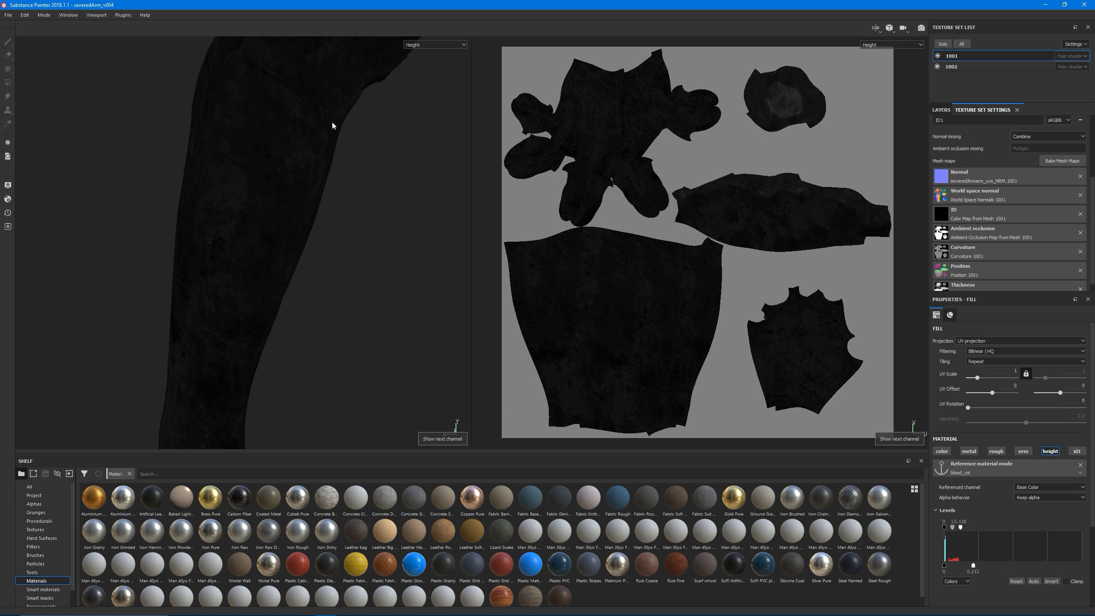
# Step: Display the ID1 channel and inspect its colour distribution from the forearm to the hand and wound
pyautogui.keyDown('alt'); pyautogui.moveTo(255, 319); pyautogui.dragTo(306, 139, button='middle'); pyautogui.keyUp('alt')
pyautogui.keyDown('alt'); pyautogui.moveTo(271, 264); pyautogui.dragTo(298, 218); pyautogui.keyUp('alt')
pyautogui.keyDown('alt'); pyautogui.moveTo(298, 218); pyautogui.dragTo(267, 279, button='middle'); pyautogui.keyUp('alt')
pyautogui.moveTo(268, 279)
pyautogui.keyDown('alt'); pyautogui.mouseDown()
pyautogui.moveTo(286, 269)
pyautogui.moveTo(288, 244)
pyautogui.moveTo(263, 267)
pyautogui.mouseUp(); pyautogui.keyUp('alt')
pyautogui.press('c')
pyautogui.keyDown('alt'); pyautogui.moveTo(263, 310); pyautogui.dragTo(327, 250); pyautogui.keyUp('alt')
pyautogui.keyDown('alt'); pyautogui.moveTo(305, 317); pyautogui.dragTo(217, 298); pyautogui.keyUp('alt')
pyautogui.keyDown('alt'); pyautogui.moveTo(218, 298); pyautogui.dragTo(256, 290, button='right'); pyautogui.keyUp('alt')
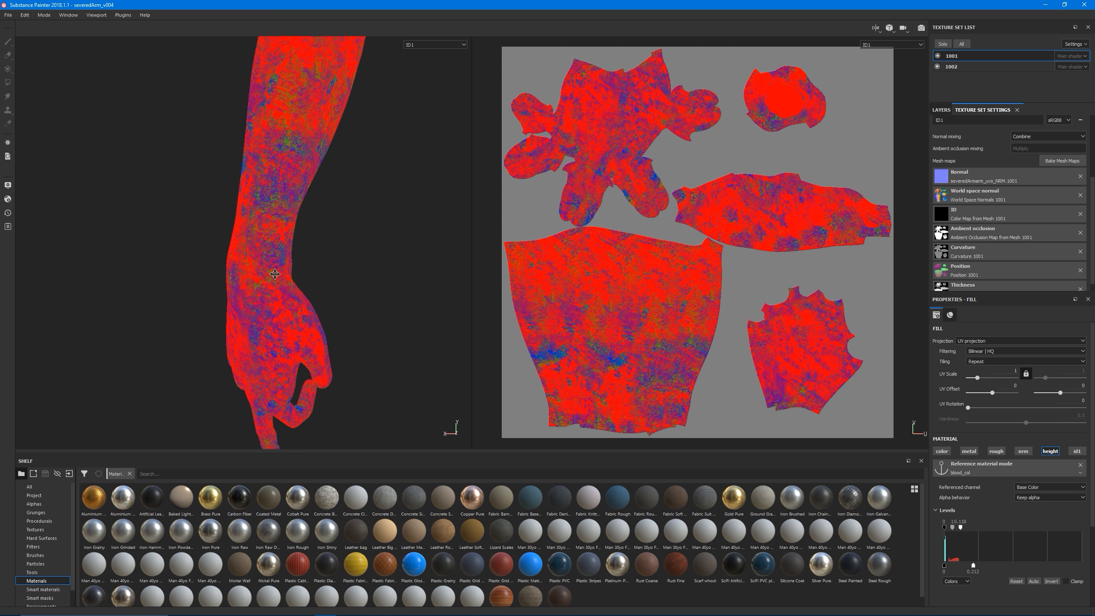
pyautogui.keyDown('alt'); pyautogui.moveTo(255, 290); pyautogui.dragTo(302, 250); pyautogui.keyUp('alt')
pyautogui.keyDown('alt'); pyautogui.moveTo(301, 250); pyautogui.dragTo(352, 202, button='right'); pyautogui.keyUp('alt')
pyautogui.keyDown('alt'); pyautogui.moveTo(290, 231); pyautogui.dragTo(244, 250); pyautogui.keyUp('alt')
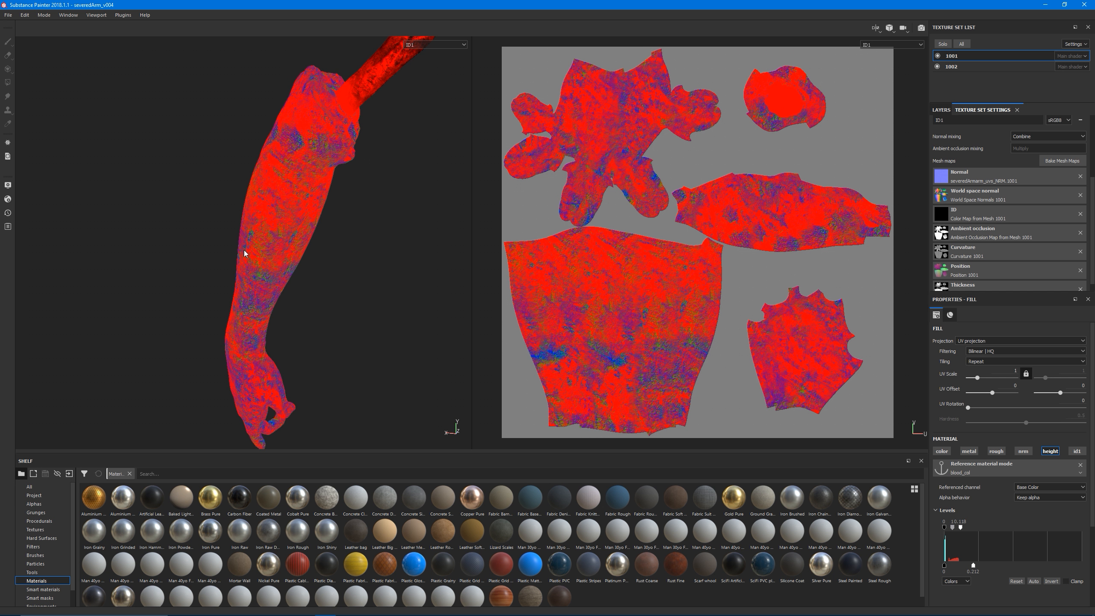
# Step: Display the Normal+Height+Mesh channel and examine the surface detail around the wound and upper forearm
pyautogui.press('c')
pyautogui.keyDown('alt'); pyautogui.moveTo(295, 222); pyautogui.dragTo(245, 281); pyautogui.keyUp('alt')
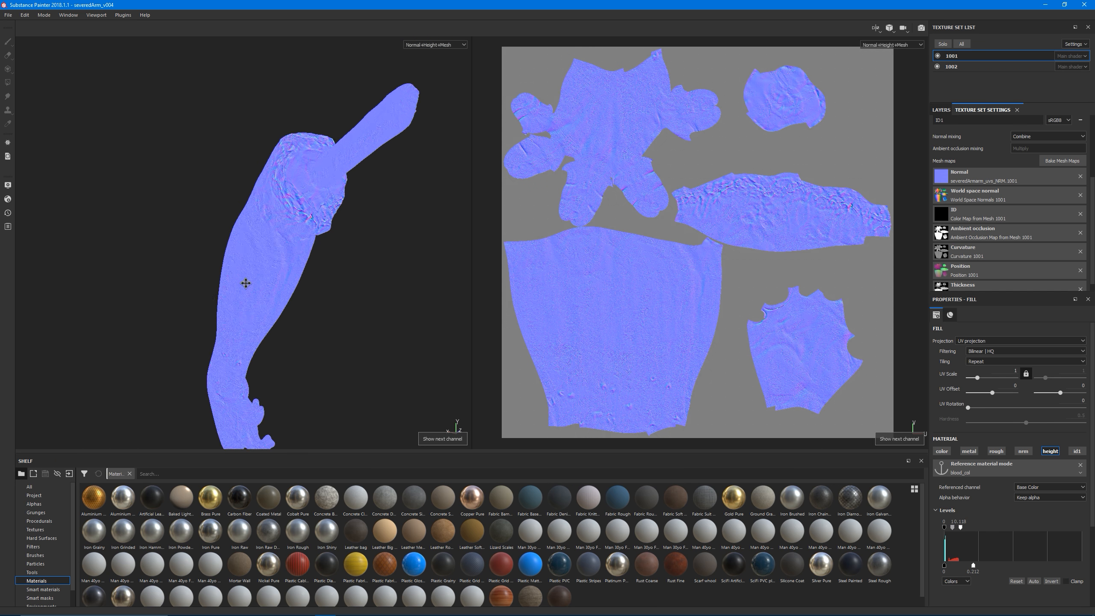
pyautogui.keyDown('alt'); pyautogui.moveTo(244, 281); pyautogui.dragTo(455, 256, button='right'); pyautogui.keyUp('alt')
pyautogui.keyDown('alt'); pyautogui.moveTo(455, 256); pyautogui.dragTo(431, 310, button='middle'); pyautogui.keyUp('alt')
pyautogui.keyDown('alt'); pyautogui.moveTo(431, 311); pyautogui.dragTo(283, 271); pyautogui.keyUp('alt')
pyautogui.keyDown('alt'); pyautogui.moveTo(284, 271); pyautogui.dragTo(397, 272, button='middle'); pyautogui.keyUp('alt')
pyautogui.keyDown('alt'); pyautogui.moveTo(232, 242); pyautogui.dragTo(252, 192); pyautogui.keyUp('alt')
pyautogui.keyDown('alt'); pyautogui.moveTo(251, 191); pyautogui.dragTo(286, 269, button='middle'); pyautogui.keyUp('alt')
pyautogui.keyDown('alt'); pyautogui.moveTo(286, 269); pyautogui.dragTo(255, 255); pyautogui.keyUp('alt')
pyautogui.keyDown('alt'); pyautogui.moveTo(255, 254); pyautogui.dragTo(305, 251, button='middle'); pyautogui.keyUp('alt')
pyautogui.keyDown('alt'); pyautogui.moveTo(305, 251); pyautogui.dragTo(274, 274); pyautogui.keyUp('alt')
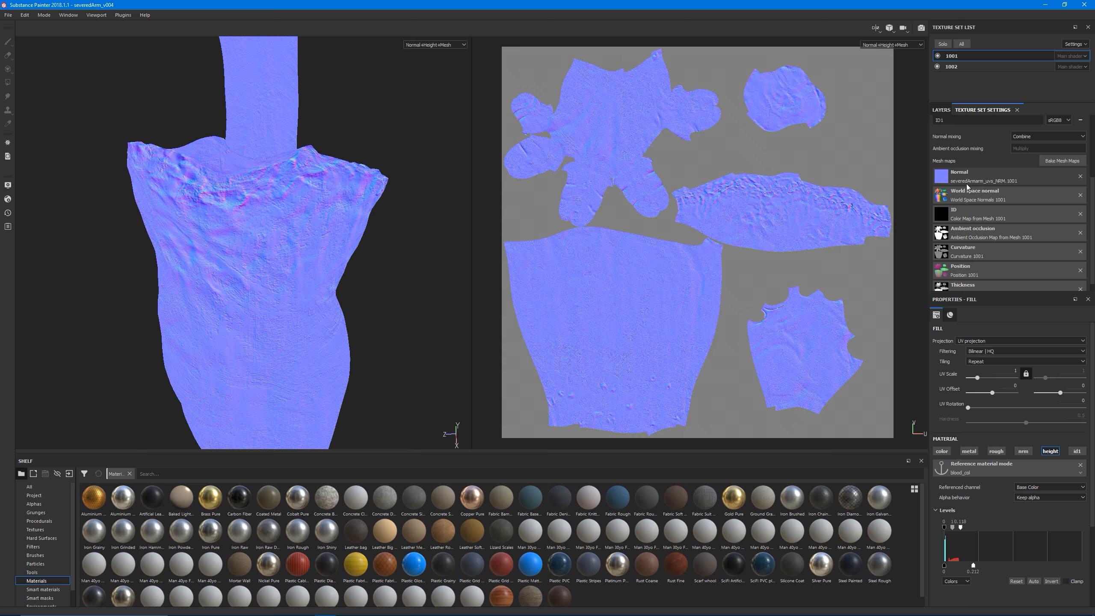
# Step: Follow the combined normal detail down the forearm to the palm and fingers
pyautogui.keyDown('alt'); pyautogui.moveTo(274, 248); pyautogui.dragTo(328, 225, button='middle'); pyautogui.keyUp('alt')
pyautogui.keyDown('alt'); pyautogui.moveTo(328, 223); pyautogui.dragTo(276, 270); pyautogui.keyUp('alt')
pyautogui.keyDown('alt'); pyautogui.moveTo(276, 362); pyautogui.dragTo(298, 286, button='middle'); pyautogui.keyUp('alt')
pyautogui.keyDown('alt'); pyautogui.moveTo(298, 287); pyautogui.dragTo(342, 300, button='right'); pyautogui.keyUp('alt')
pyautogui.keyDown('alt'); pyautogui.moveTo(276, 297); pyautogui.dragTo(303, 233, button='middle'); pyautogui.keyUp('alt')
pyautogui.keyDown('alt'); pyautogui.moveTo(303, 232); pyautogui.dragTo(339, 249); pyautogui.keyUp('alt')
pyautogui.keyDown('alt'); pyautogui.moveTo(299, 258); pyautogui.dragTo(322, 238, button='middle'); pyautogui.keyUp('alt')
pyautogui.keyDown('alt'); pyautogui.moveTo(168, 233); pyautogui.dragTo(267, 246); pyautogui.keyUp('alt')
pyautogui.keyDown('alt'); pyautogui.moveTo(276, 269); pyautogui.dragTo(297, 104, button='middle'); pyautogui.keyUp('alt')
pyautogui.keyDown('alt'); pyautogui.moveTo(325, 285); pyautogui.dragTo(299, 174, button='middle'); pyautogui.keyUp('alt')
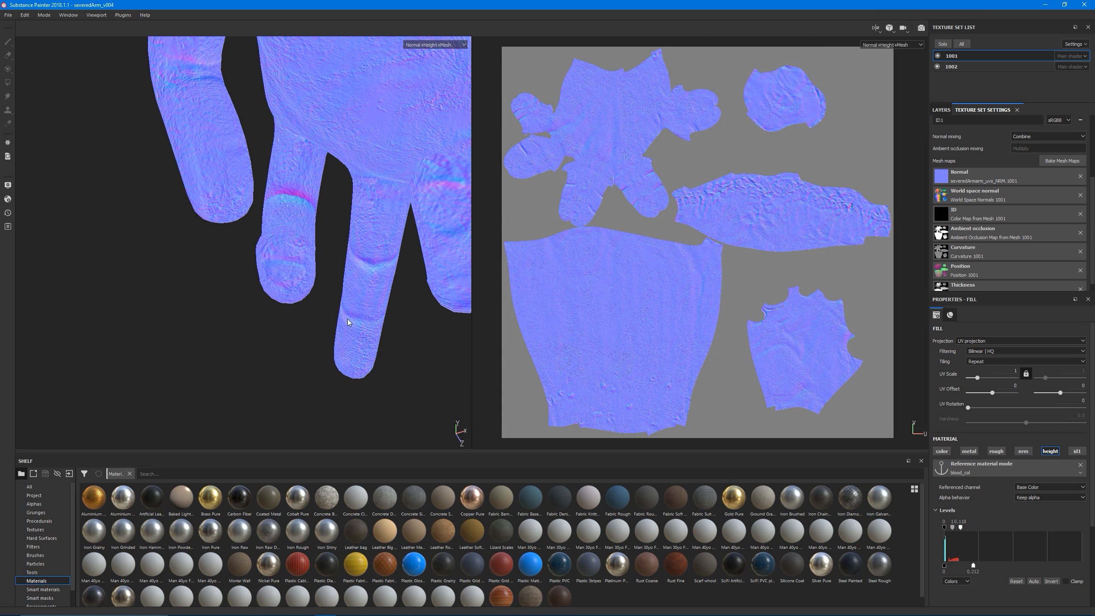
# Step: Examine the fingers and the back of the hand in the Normal+Height+Mesh channel from several angles
pyautogui.keyDown('alt'); pyautogui.moveTo(299, 174); pyautogui.dragTo(369, 301); pyautogui.keyUp('alt')
pyautogui.keyDown('alt'); pyautogui.moveTo(370, 301); pyautogui.dragTo(315, 229, button='middle'); pyautogui.keyUp('alt')
pyautogui.keyDown('alt'); pyautogui.moveTo(334, 309); pyautogui.dragTo(330, 200); pyautogui.keyUp('alt')
pyautogui.keyDown('alt'); pyautogui.moveTo(330, 200); pyautogui.dragTo(361, 263, button='middle'); pyautogui.keyUp('alt')
pyautogui.keyDown('alt'); pyautogui.moveTo(360, 264); pyautogui.dragTo(291, 286); pyautogui.keyUp('alt')
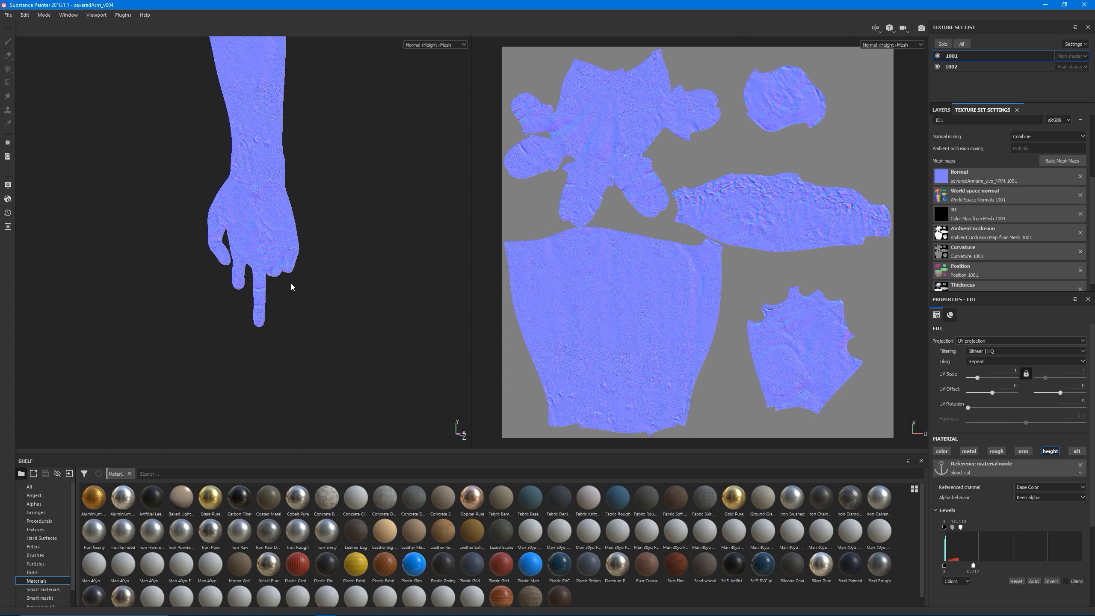
pyautogui.keyDown('alt'); pyautogui.moveTo(291, 286); pyautogui.dragTo(305, 314, button='middle'); pyautogui.keyUp('alt')
pyautogui.keyDown('alt'); pyautogui.moveTo(305, 314); pyautogui.dragTo(282, 304); pyautogui.keyUp('alt')
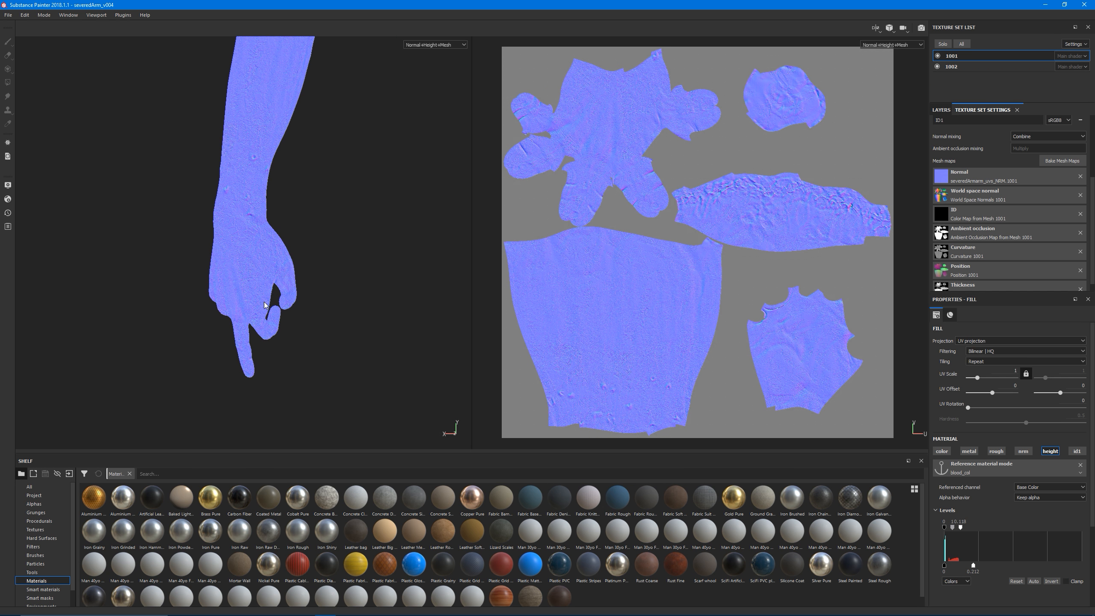
# Step: Return to the Material view and show the whole severed arm
pyautogui.press('c')
pyautogui.press('m')
pyautogui.keyDown('alt'); pyautogui.moveTo(254, 280); pyautogui.dragTo(406, 282); pyautogui.keyUp('alt')
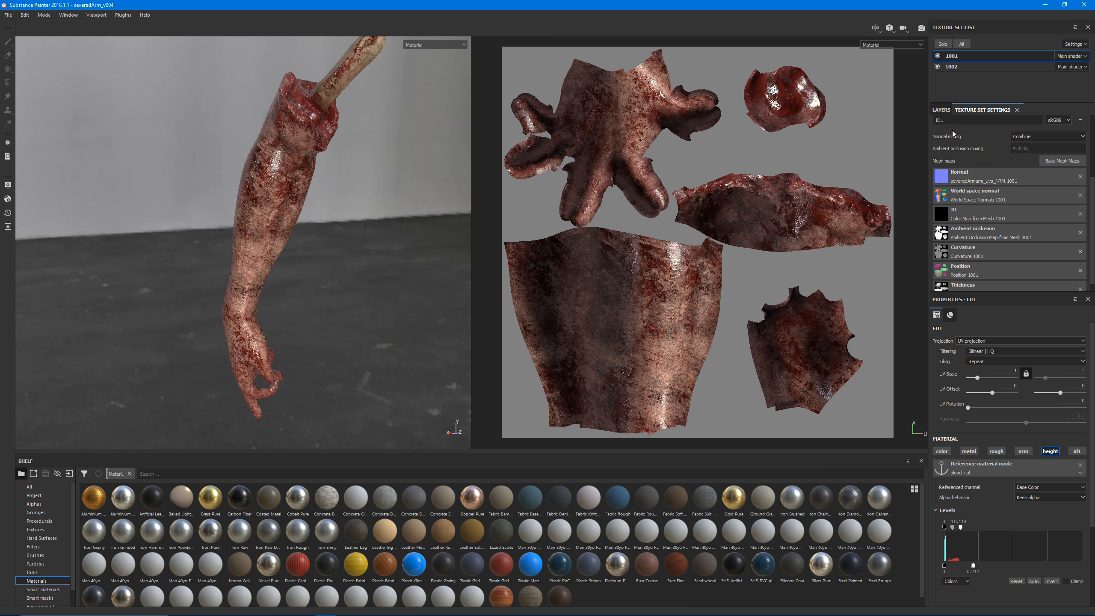
# Step: Hide every visible layer and group of set 1001 above Skin Human Simple, from Blood_bone to Skin_Topup, and select Skin Human Simple
pyautogui.click(941, 110)
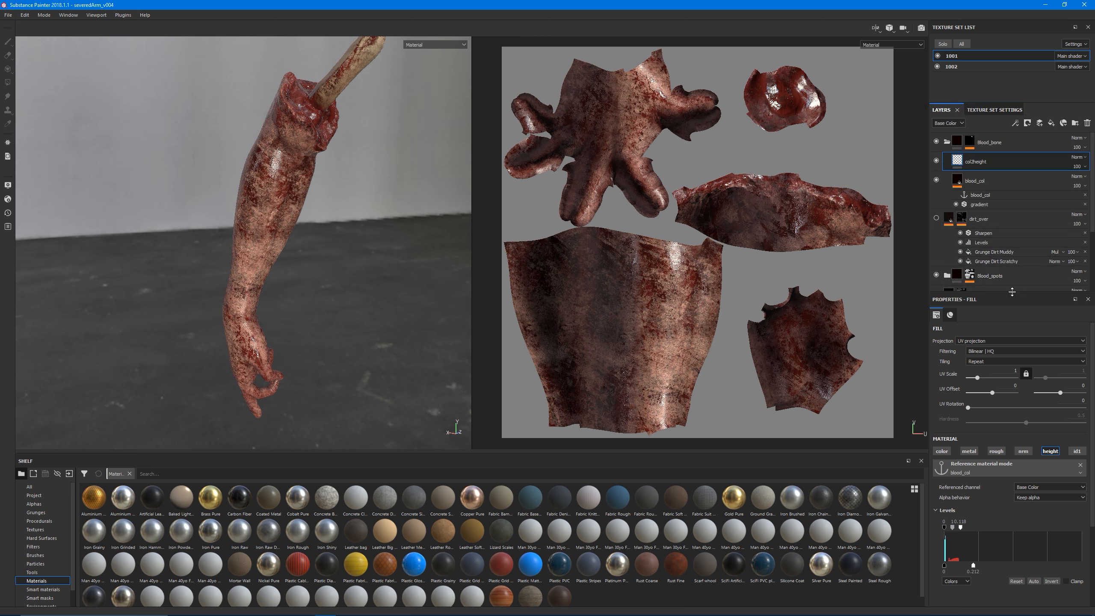
pyautogui.moveTo(1013, 293); pyautogui.dragTo(1005, 382)
pyautogui.click(936, 142)
pyautogui.click(936, 160)
pyautogui.click(936, 181)
pyautogui.click(937, 274)
pyautogui.click(936, 294)
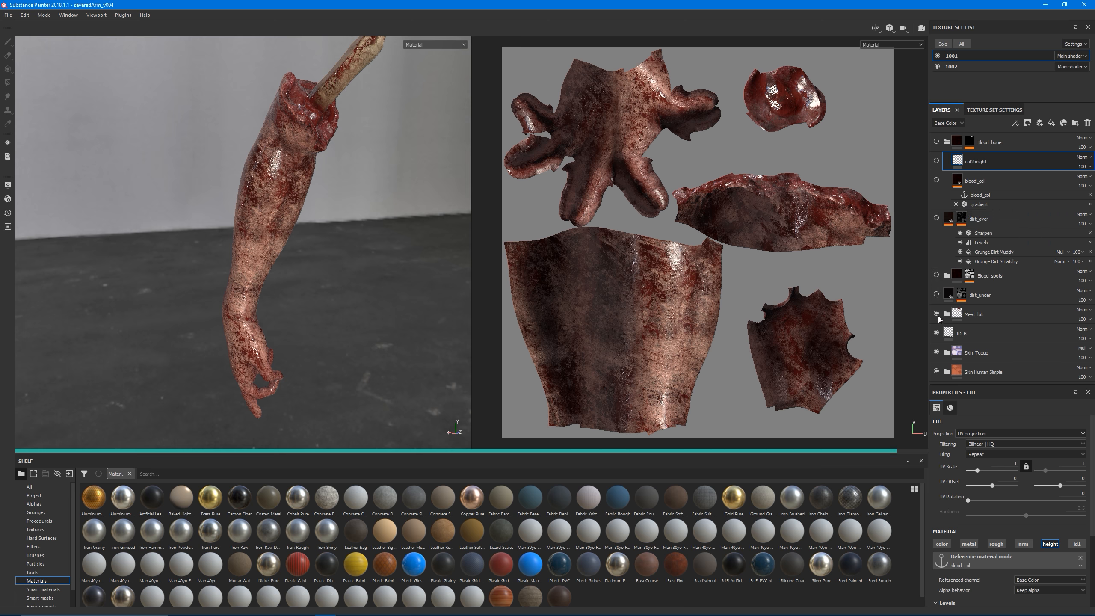
pyautogui.click(937, 313)
pyautogui.click(936, 332)
pyautogui.click(936, 351)
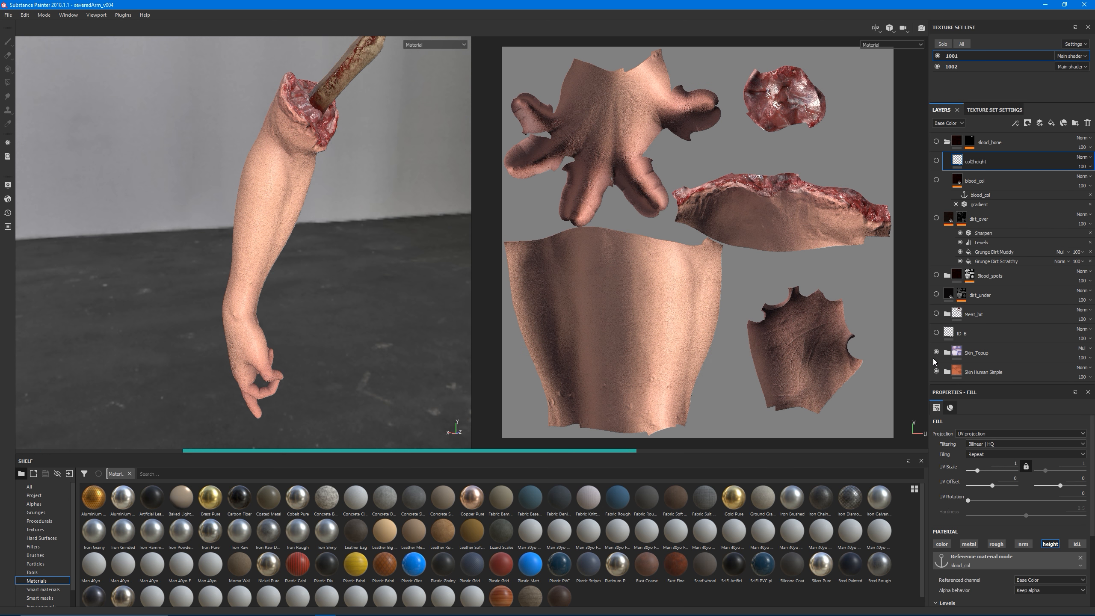
pyautogui.click(985, 372)
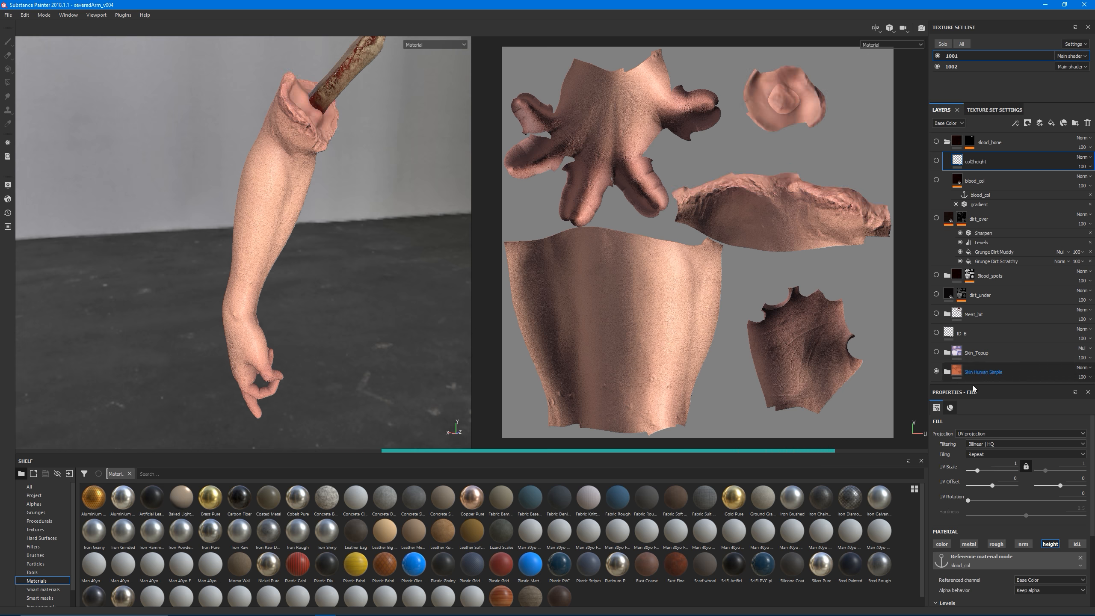
# Step: Inspect the base skin material up close along the forearm up to the wound edge
pyautogui.keyDown('alt'); pyautogui.moveTo(246, 257); pyautogui.dragTo(259, 302); pyautogui.keyUp('alt')
pyautogui.keyDown('alt'); pyautogui.moveTo(259, 302); pyautogui.dragTo(285, 319, button='right'); pyautogui.keyUp('alt')
pyautogui.moveTo(284, 319)
pyautogui.keyDown('alt'); pyautogui.mouseDown(button='middle')
pyautogui.moveTo(263, 303)
pyautogui.moveTo(270, 311)
pyautogui.mouseUp(button='middle'); pyautogui.keyUp('alt')
pyautogui.keyDown('alt'); pyautogui.moveTo(270, 311); pyautogui.dragTo(290, 295); pyautogui.keyUp('alt')
pyautogui.keyDown('alt'); pyautogui.moveTo(290, 295); pyautogui.dragTo(302, 302, button='right'); pyautogui.keyUp('alt')
pyautogui.keyDown('alt'); pyautogui.moveTo(302, 302); pyautogui.dragTo(276, 284, button='middle'); pyautogui.keyUp('alt')
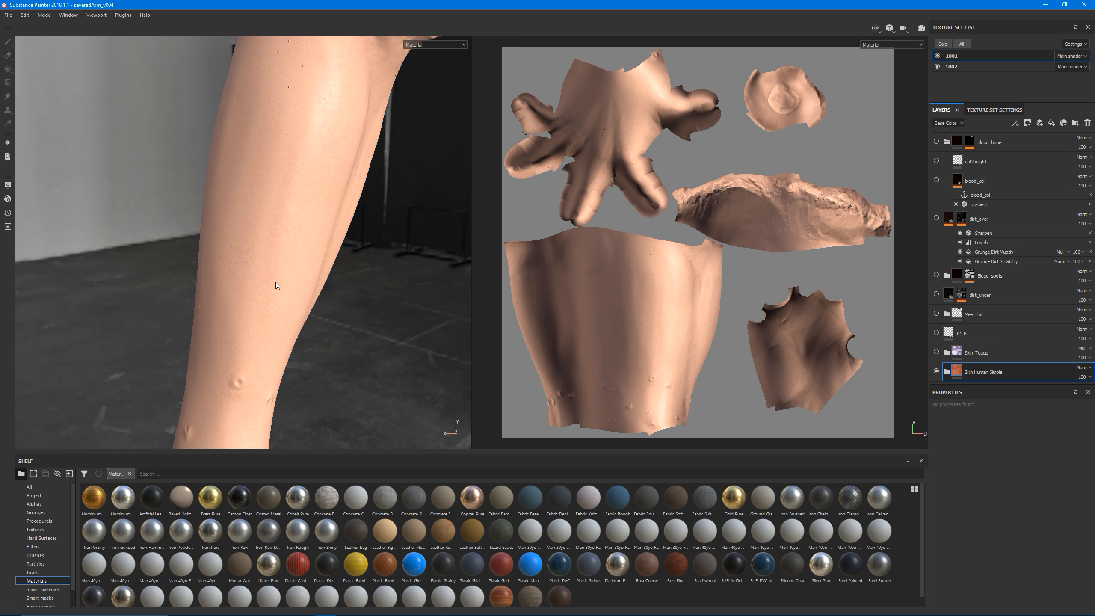
pyautogui.keyDown('alt'); pyautogui.moveTo(276, 284); pyautogui.dragTo(312, 227); pyautogui.keyUp('alt')
pyautogui.keyDown('alt'); pyautogui.moveTo(311, 227); pyautogui.dragTo(281, 283, button='middle'); pyautogui.keyUp('alt')
pyautogui.keyDown('alt'); pyautogui.moveTo(299, 260); pyautogui.dragTo(279, 236); pyautogui.keyUp('alt')
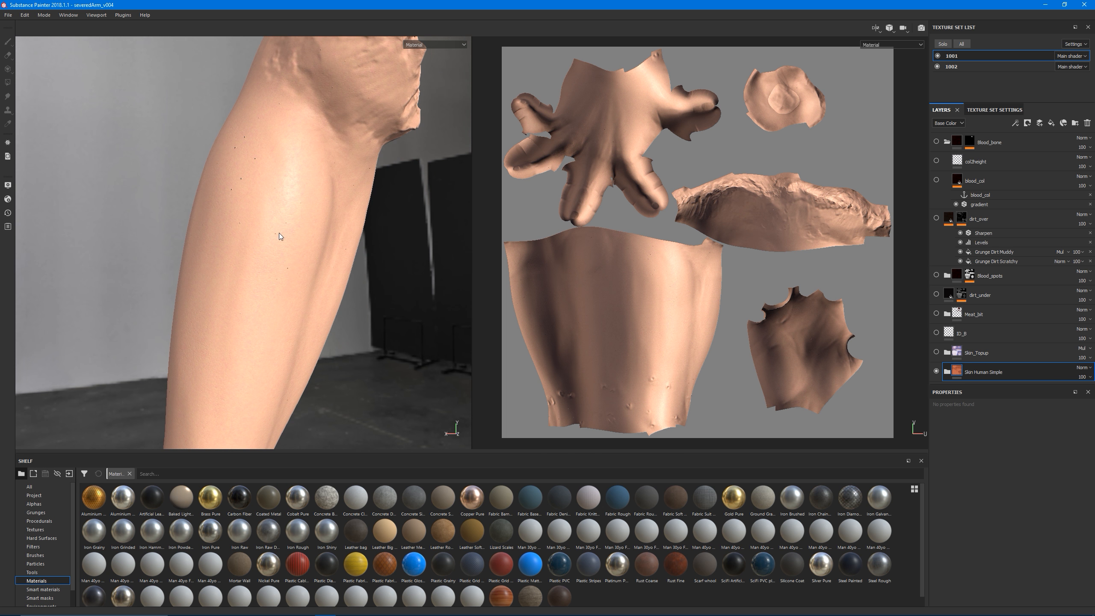
# Step: Rotate the environment lighting and inspect the base skin on the wrist and back of the hand
pyautogui.moveTo(319, 237)
pyautogui.keyDown('shift'); pyautogui.mouseDown(button='right')
pyautogui.moveTo(304, 234)
pyautogui.moveTo(334, 232)
pyautogui.moveTo(324, 245)
pyautogui.mouseUp(button='right'); pyautogui.keyUp('shift')
pyautogui.keyDown('alt'); pyautogui.moveTo(323, 242); pyautogui.dragTo(310, 347); pyautogui.keyUp('alt')
pyautogui.keyDown('alt'); pyautogui.moveTo(311, 346); pyautogui.dragTo(254, 259, button='right'); pyautogui.keyUp('alt')
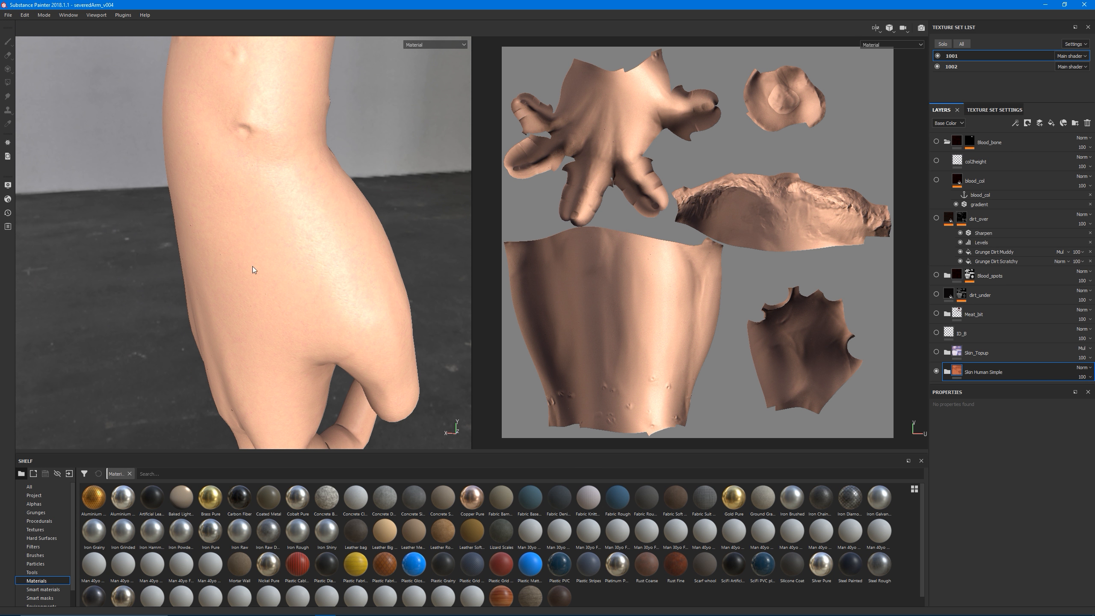
pyautogui.keyDown('alt'); pyautogui.moveTo(253, 260); pyautogui.dragTo(278, 277); pyautogui.keyUp('alt')
pyautogui.keyDown('alt'); pyautogui.moveTo(279, 277); pyautogui.dragTo(303, 239, button='right'); pyautogui.keyUp('alt')
pyautogui.keyDown('alt'); pyautogui.moveTo(192, 300); pyautogui.dragTo(250, 261); pyautogui.keyUp('alt')
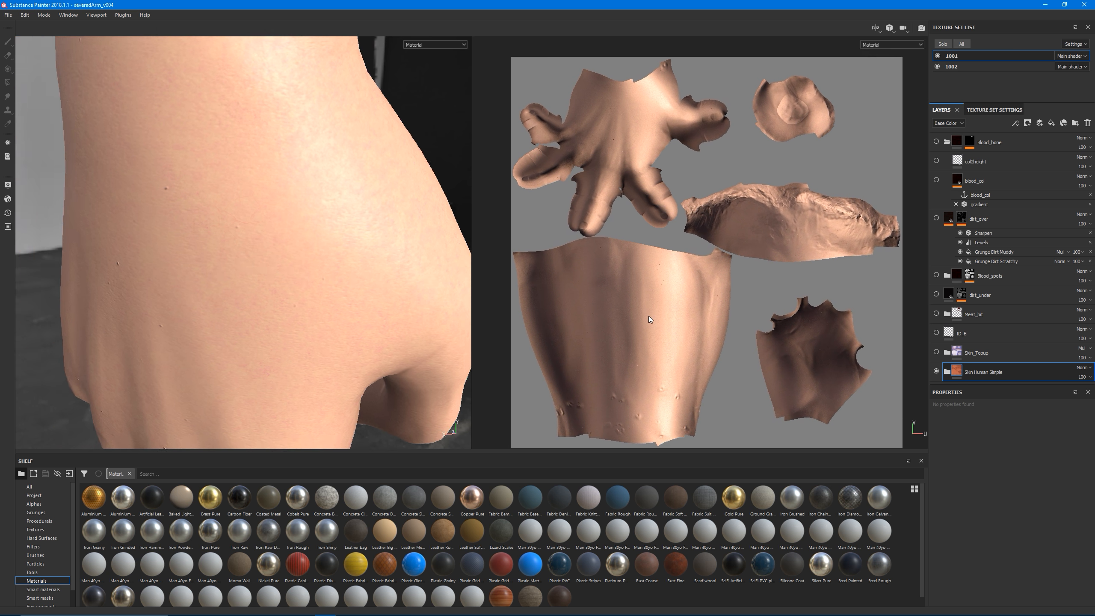
# Step: Show only the 3D view and expand the Skin Human Simple group to review its layers against the hand
pyautogui.press('F2')
pyautogui.keyDown('alt'); pyautogui.moveTo(580, 251); pyautogui.dragTo(695, 299); pyautogui.keyUp('alt')
pyautogui.click(946, 372)
pyautogui.scroll(-5, 1087, 330)
pyautogui.scroll(-1, 1088, 330)
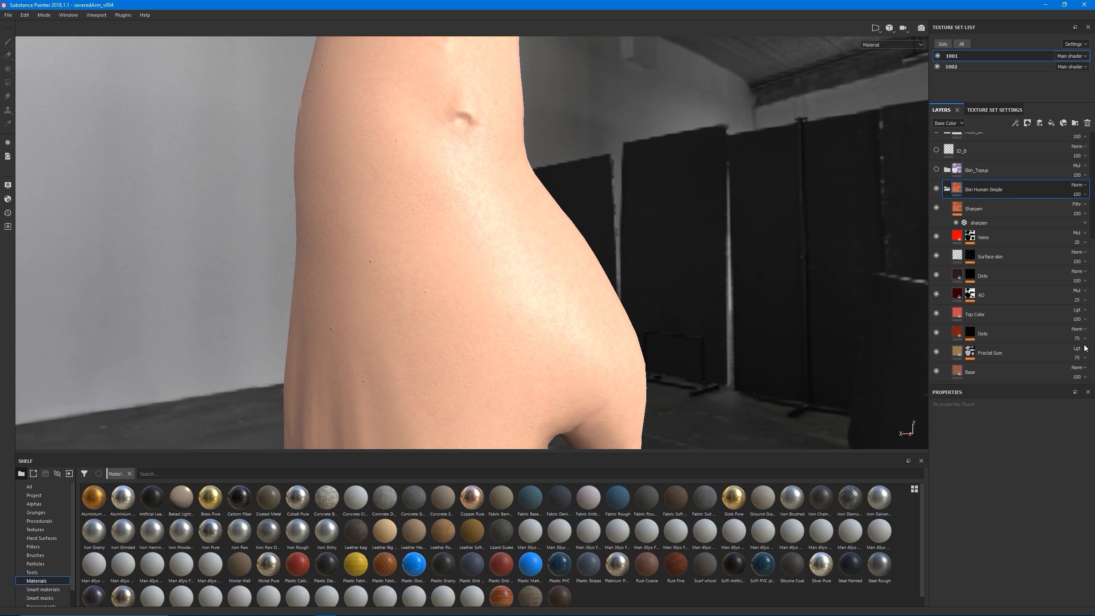
pyautogui.keyDown('alt'); pyautogui.moveTo(421, 284); pyautogui.dragTo(492, 309); pyautogui.keyUp('alt')
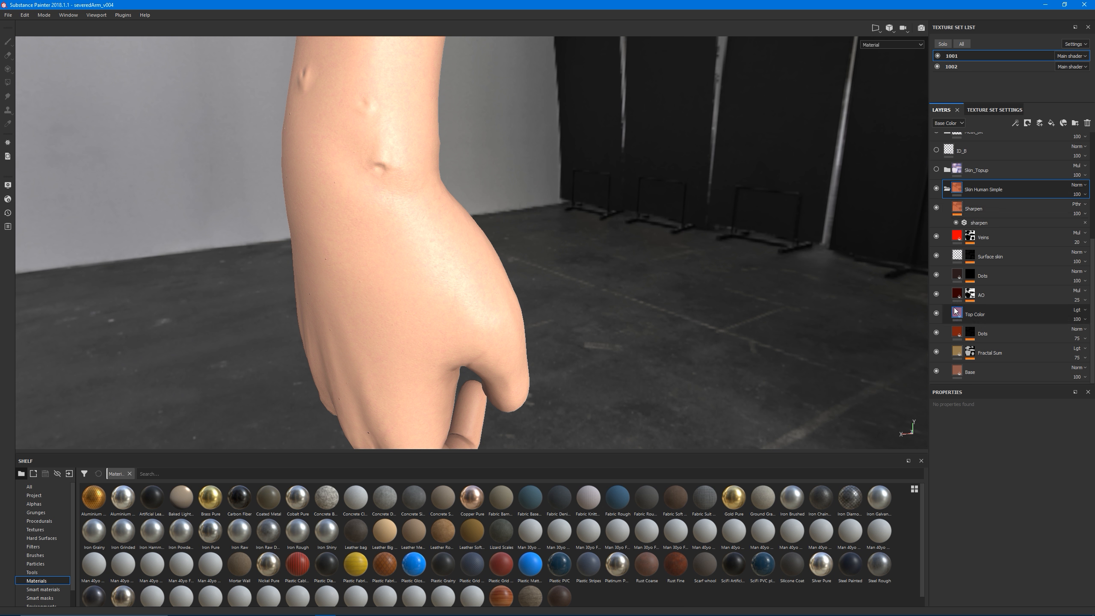
pyautogui.keyDown('alt'); pyautogui.moveTo(420, 276); pyautogui.dragTo(472, 302); pyautogui.keyUp('alt')
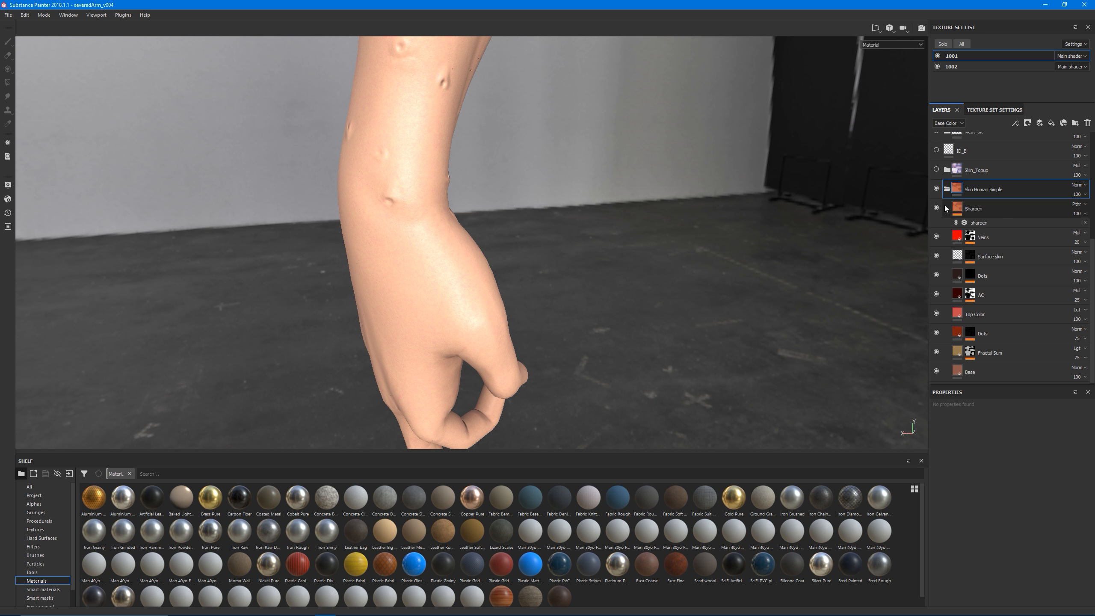
# Step: Select the Surface skin layer and cycle through the channels to Normal+Height+Mesh to inspect the hand's skin detail
pyautogui.click(1001, 255)
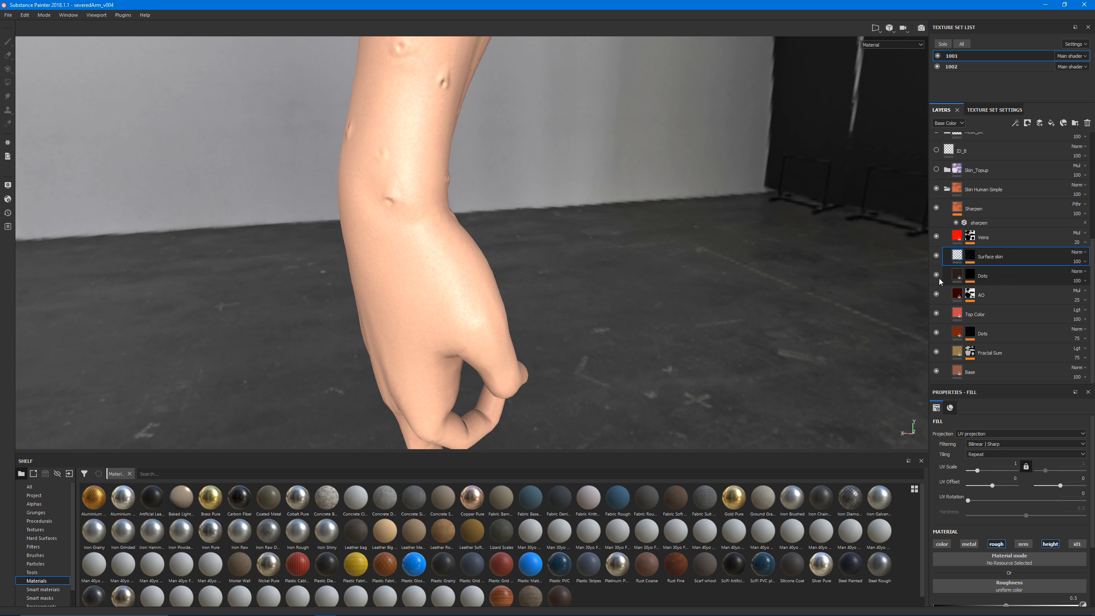
pyautogui.keyDown('alt'); pyautogui.moveTo(434, 301); pyautogui.dragTo(463, 340, button='middle'); pyautogui.keyUp('alt')
pyautogui.keyDown('alt'); pyautogui.moveTo(463, 340); pyautogui.dragTo(532, 319, button='right'); pyautogui.keyUp('alt')
pyautogui.press('c')
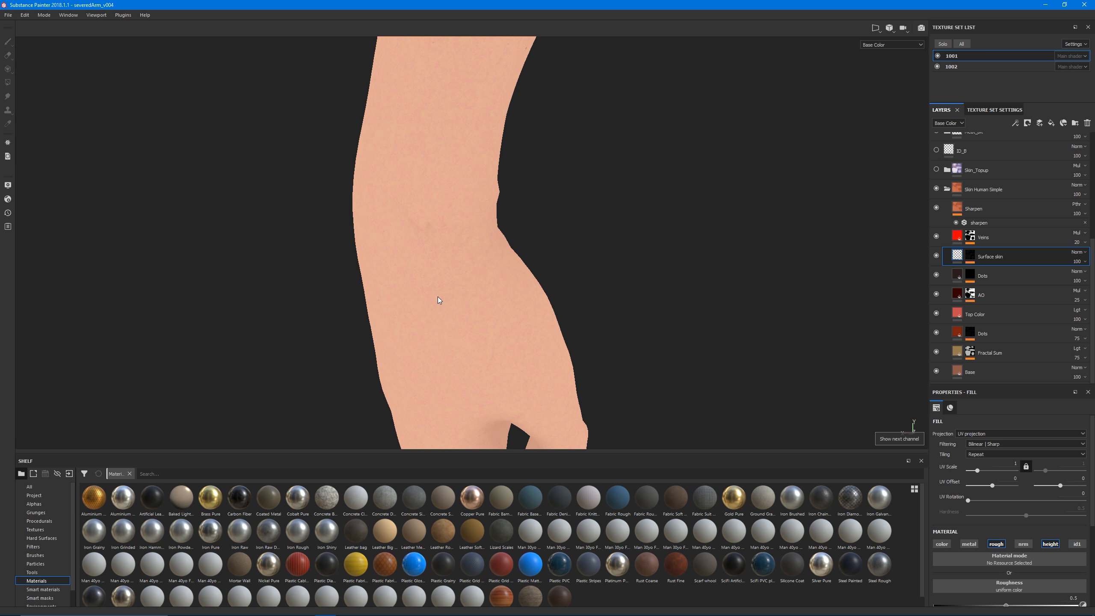
pyautogui.press('c')
pyautogui.press('c')
pyautogui.keyDown('alt'); pyautogui.moveTo(446, 325); pyautogui.dragTo(612, 317, button='right'); pyautogui.keyUp('alt')
pyautogui.press('c')
pyautogui.press('c')
pyautogui.press('c')
pyautogui.press('c')
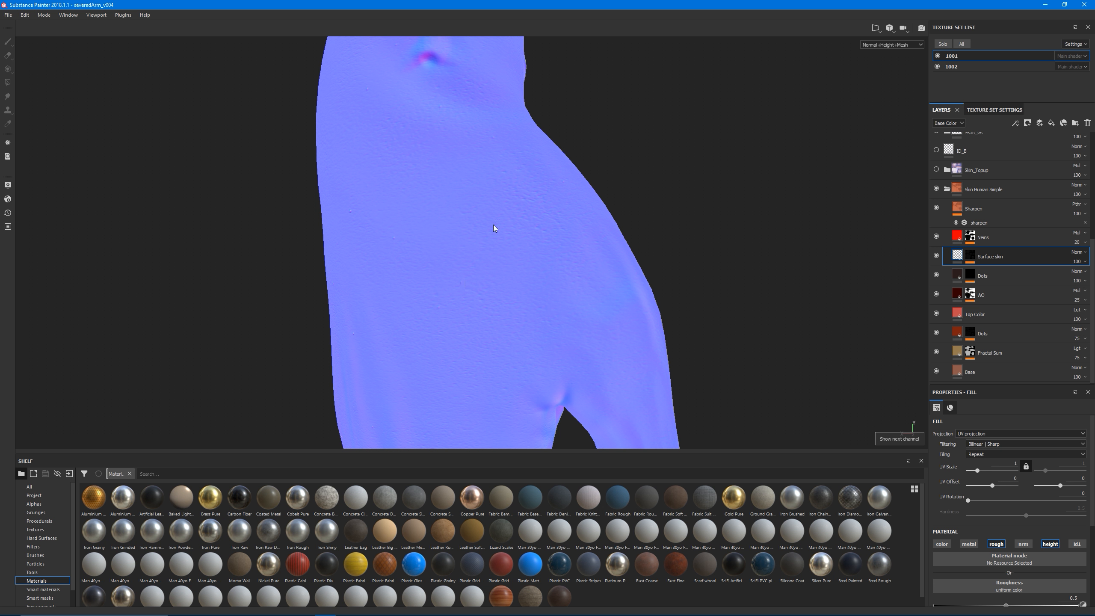
pyautogui.keyDown('alt'); pyautogui.moveTo(449, 178); pyautogui.dragTo(423, 320); pyautogui.keyUp('alt')
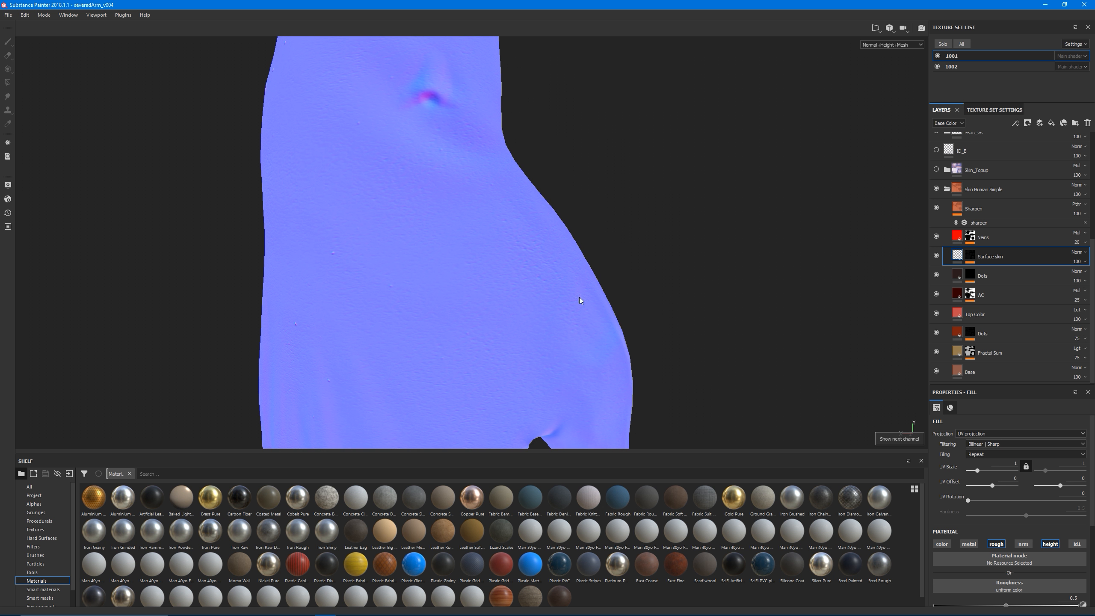
# Step: Toggle the Surface skin layer off and on to compare its contribution to the hand's normal detail
pyautogui.click(936, 255)
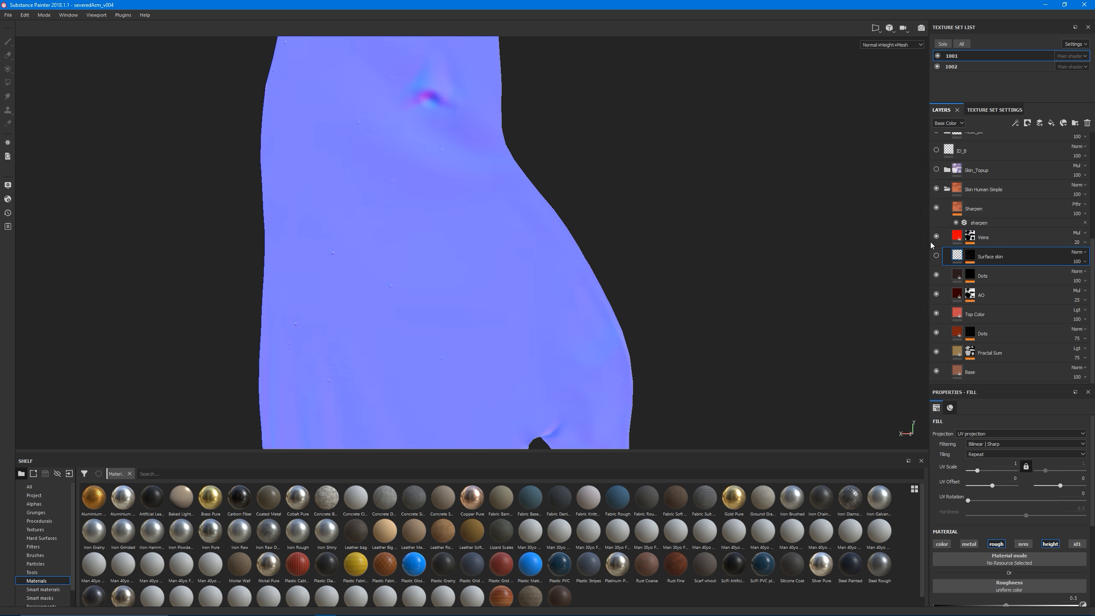
pyautogui.click(936, 256)
pyautogui.keyDown('alt'); pyautogui.moveTo(472, 264); pyautogui.dragTo(387, 202); pyautogui.keyUp('alt')
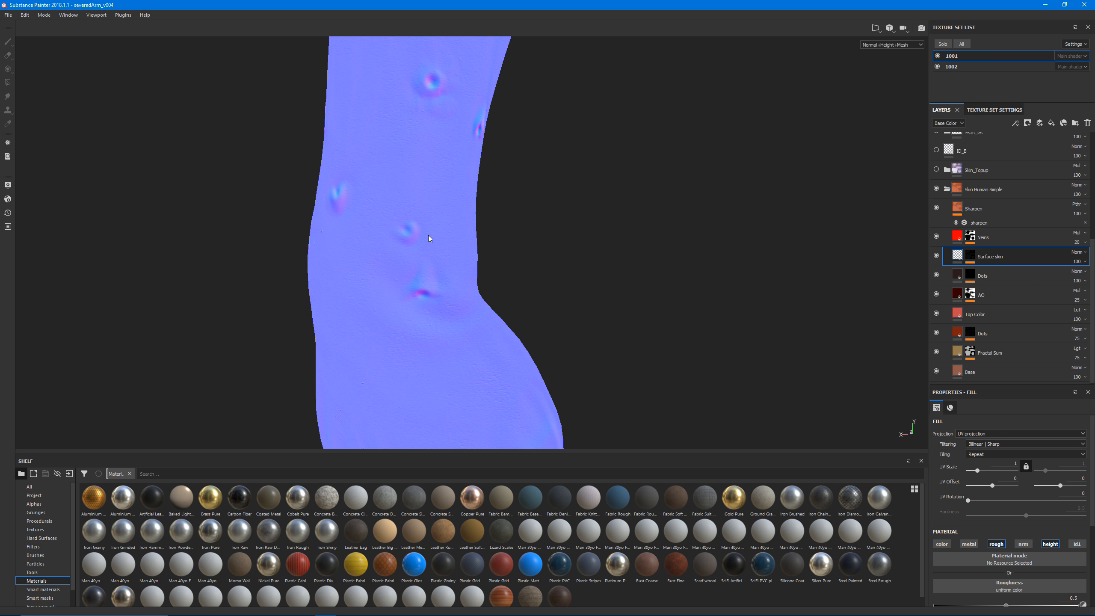
pyautogui.keyDown('alt'); pyautogui.moveTo(477, 331); pyautogui.dragTo(461, 261, button='middle'); pyautogui.keyUp('alt')
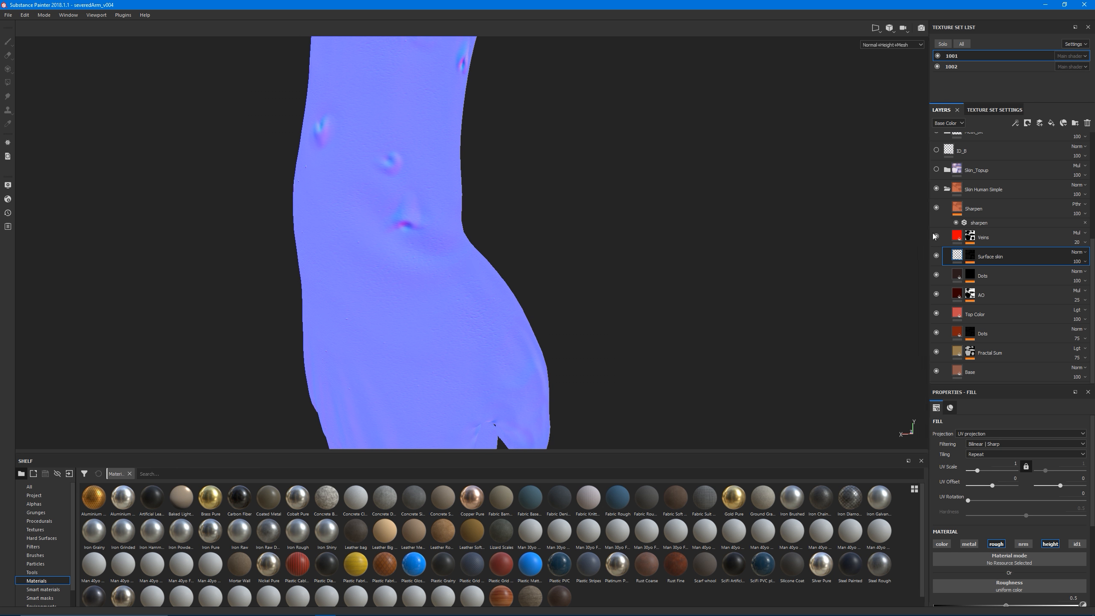
# Step: Collapse the Skin Human Simple group, return to the Material view, and expand and show the Skin_Topup group
pyautogui.click(945, 189)
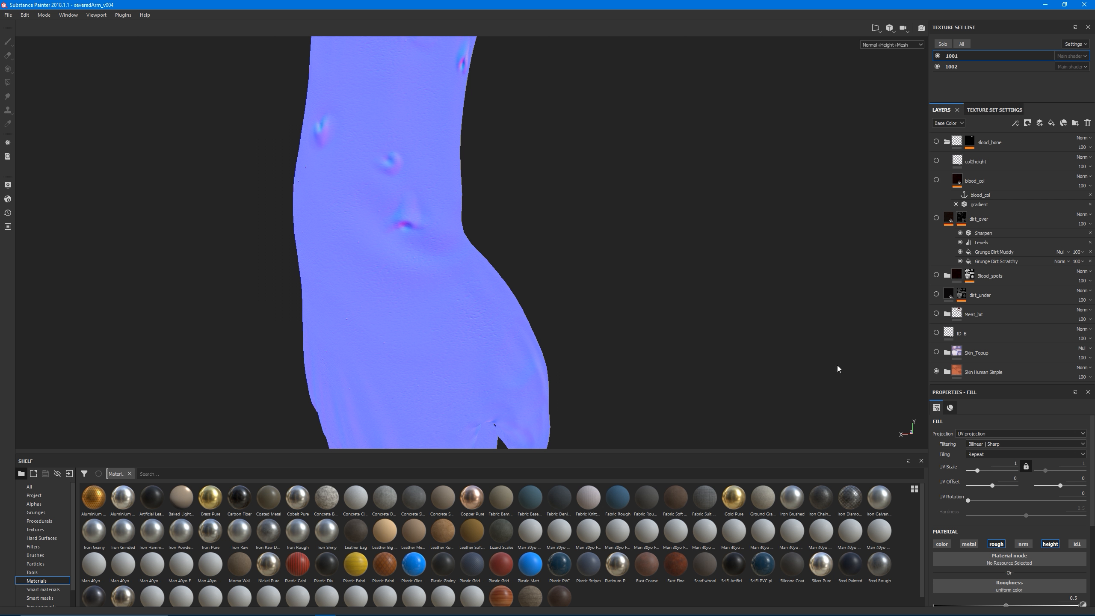
pyautogui.press('m')
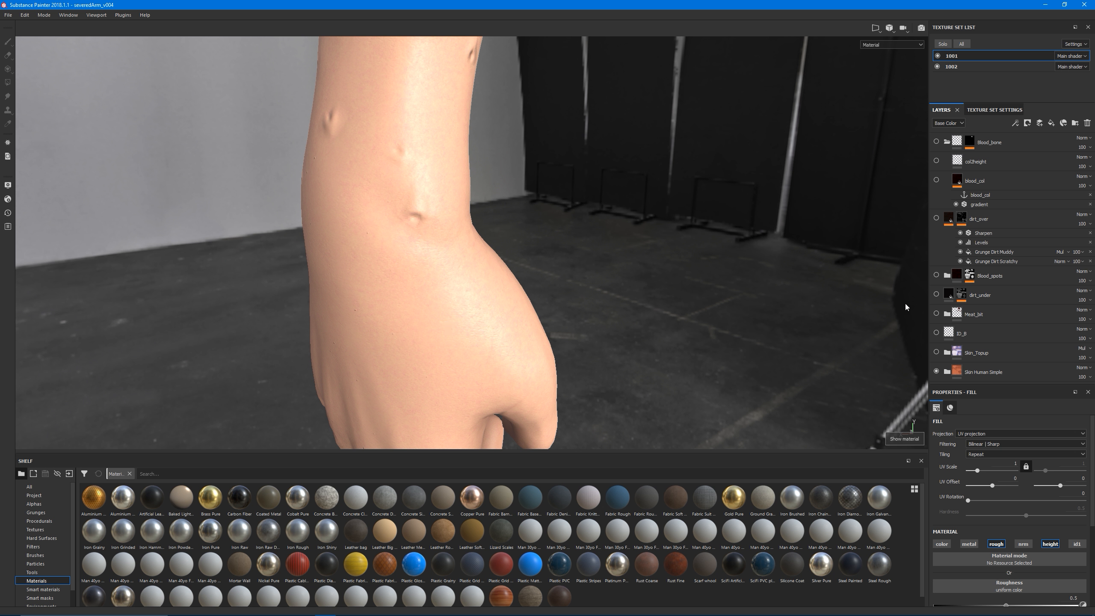
pyautogui.click(946, 352)
pyautogui.scroll(-5, 963, 369)
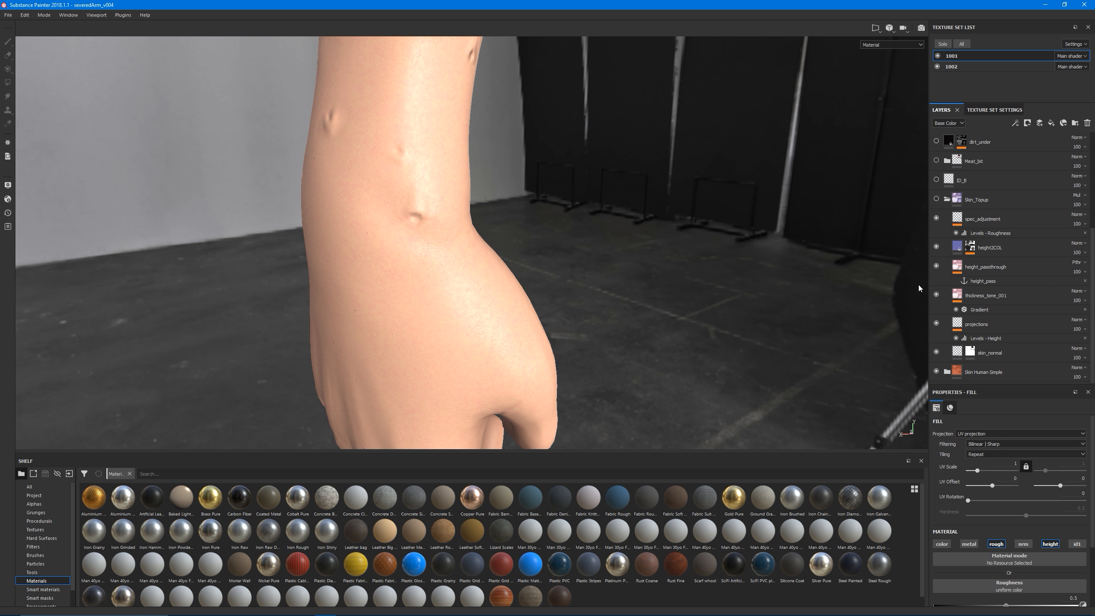
pyautogui.click(936, 200)
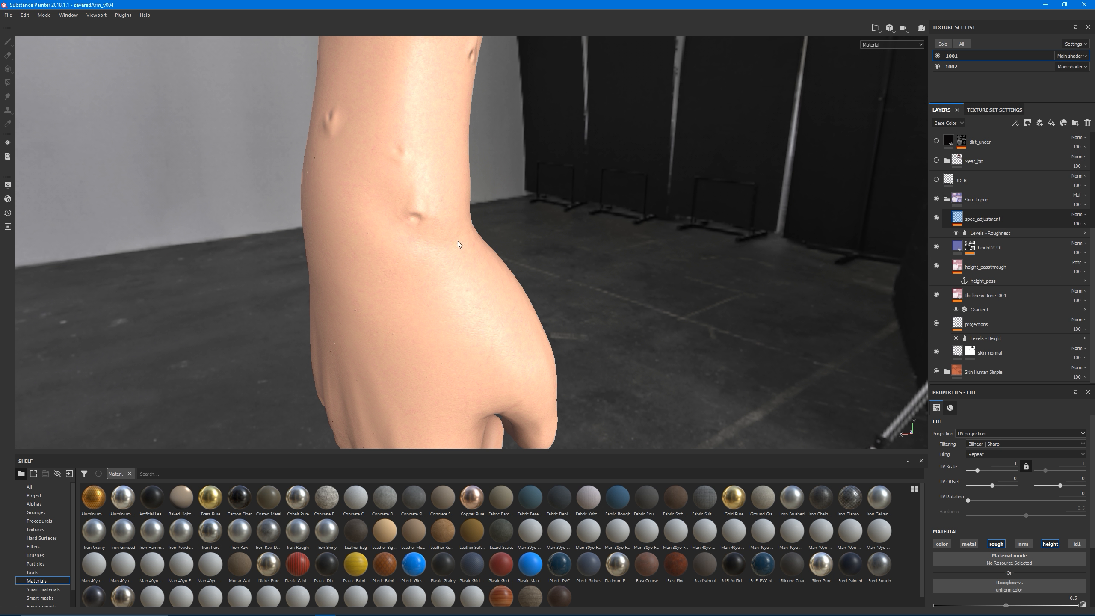
# Step: Rotate the environment lighting and examine the Skin_Topup wrinkles and skin tone on the back of the hand and fingers
pyautogui.keyDown('alt'); pyautogui.moveTo(441, 243); pyautogui.dragTo(483, 206); pyautogui.keyUp('alt')
pyautogui.keyDown('shift'); pyautogui.moveTo(483, 206); pyautogui.dragTo(449, 232, button='right'); pyautogui.keyUp('shift')
pyautogui.keyDown('alt'); pyautogui.moveTo(449, 232); pyautogui.dragTo(435, 228); pyautogui.keyUp('alt')
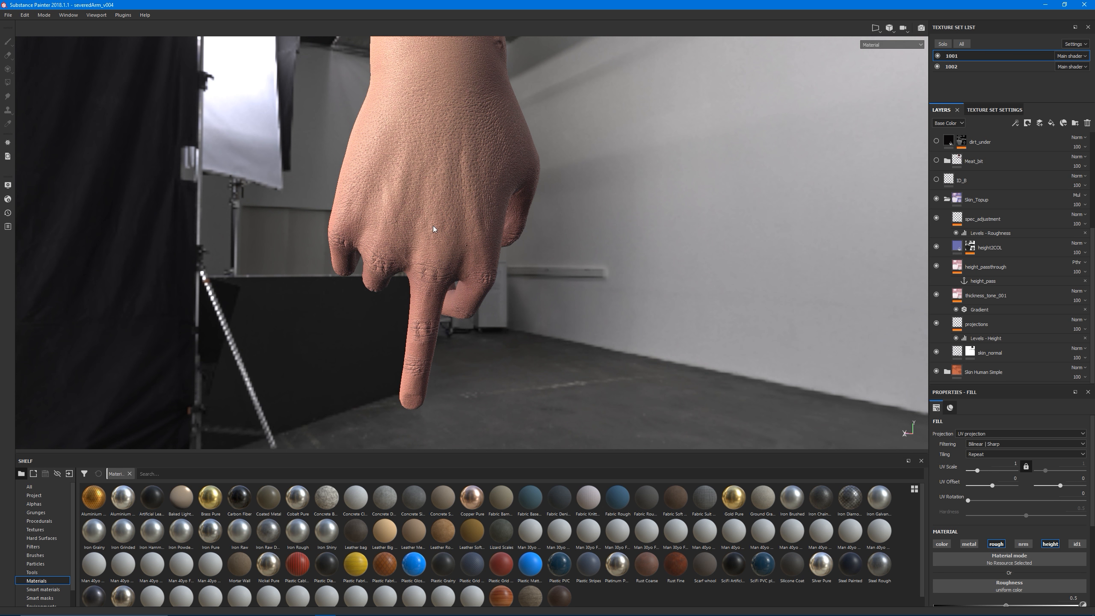
pyautogui.keyDown('alt'); pyautogui.moveTo(435, 227); pyautogui.dragTo(443, 235, button='middle'); pyautogui.keyUp('alt')
pyautogui.keyDown('alt'); pyautogui.moveTo(388, 237); pyautogui.dragTo(500, 131); pyautogui.keyUp('alt')
pyautogui.keyDown('alt'); pyautogui.moveTo(433, 192); pyautogui.dragTo(448, 222, button='middle'); pyautogui.keyUp('alt')
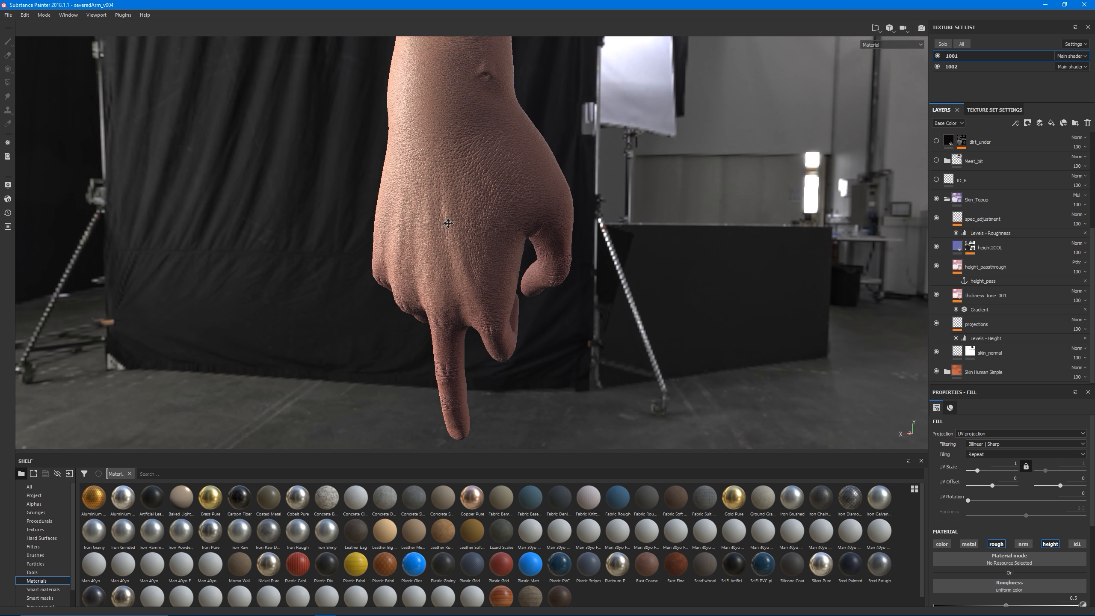
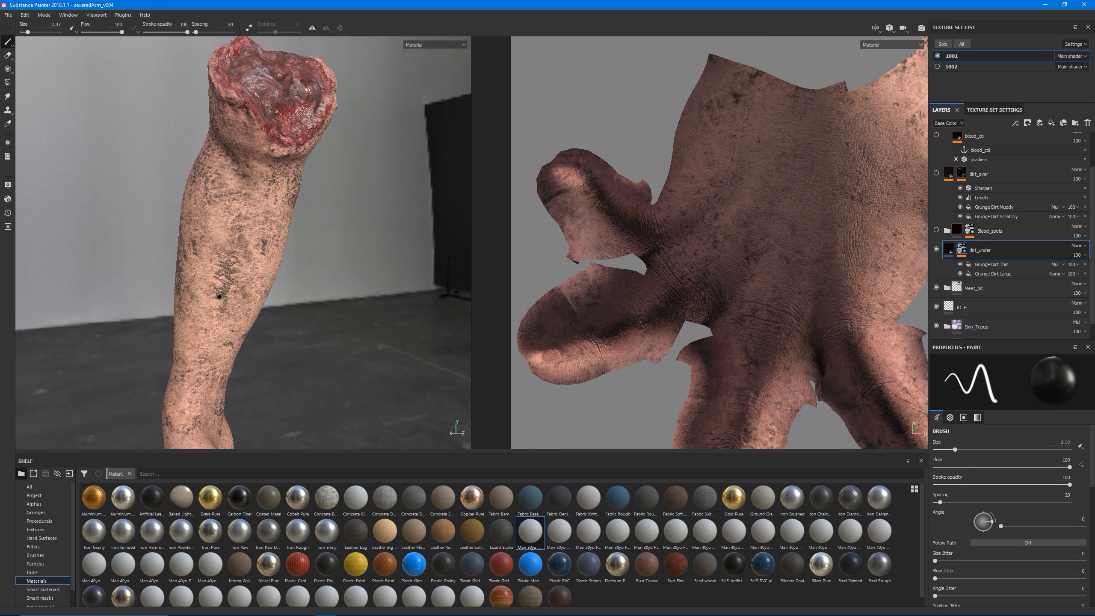
# Step: Inspect the dirt on the forearm up close and open the dirt_under layer's fill properties
pyautogui.keyDown('alt'); pyautogui.moveTo(191, 255); pyautogui.dragTo(295, 300, button='right'); pyautogui.keyUp('alt')
pyautogui.keyDown('alt'); pyautogui.moveTo(295, 300); pyautogui.dragTo(271, 271, button='middle'); pyautogui.keyUp('alt')
pyautogui.moveTo(270, 271)
pyautogui.keyDown('alt'); pyautogui.mouseDown()
pyautogui.moveTo(227, 288)
pyautogui.moveTo(291, 276)
pyautogui.moveTo(312, 295)
pyautogui.mouseUp(); pyautogui.keyUp('alt')
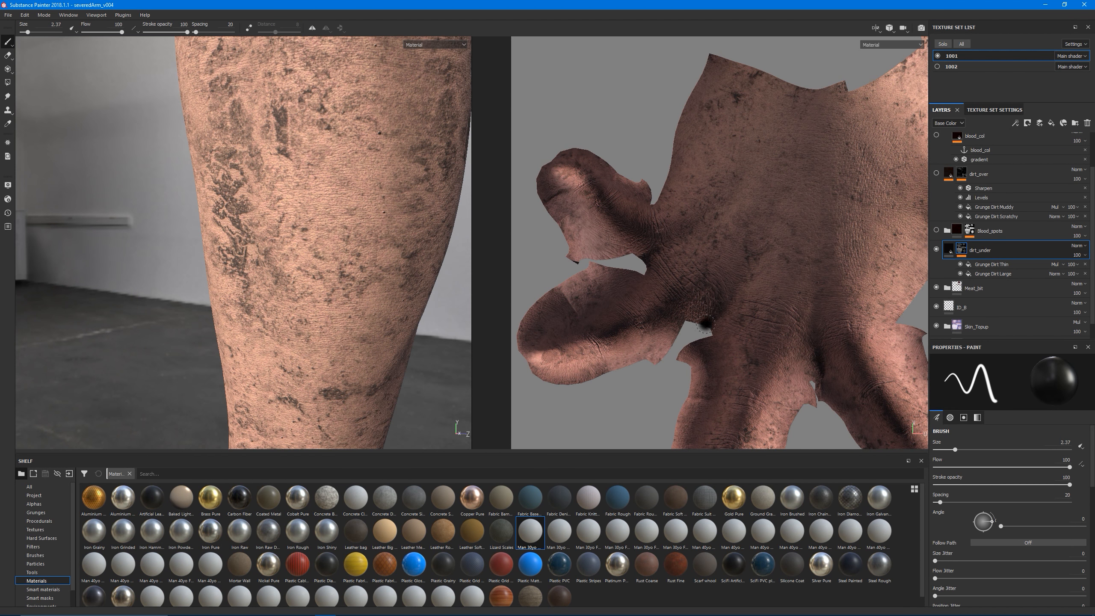
pyautogui.click(948, 249)
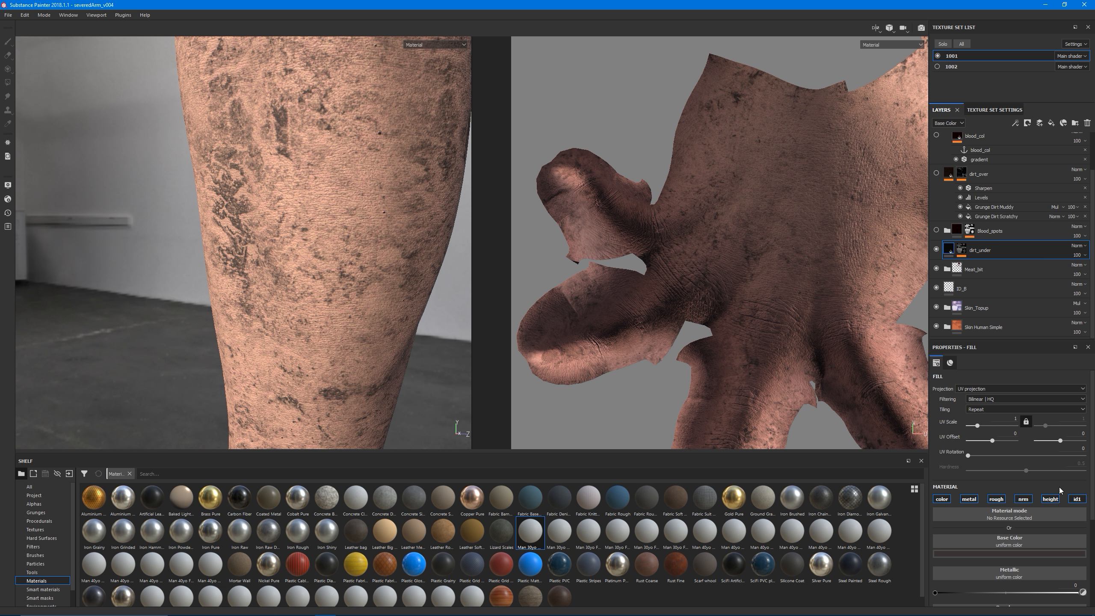
# Step: Review the dirt_under fill's channel values and examine its dirt along the forearm from several angles
pyautogui.moveTo(1092, 443); pyautogui.dragTo(1073, 560)
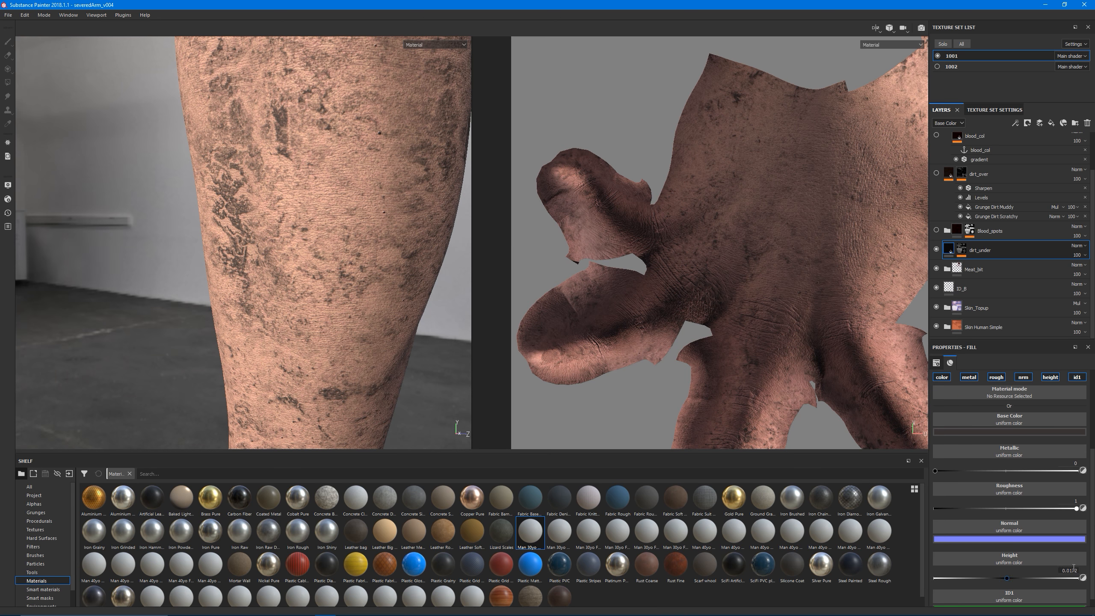
pyautogui.keyDown('alt'); pyautogui.moveTo(295, 275); pyautogui.dragTo(234, 239); pyautogui.keyUp('alt')
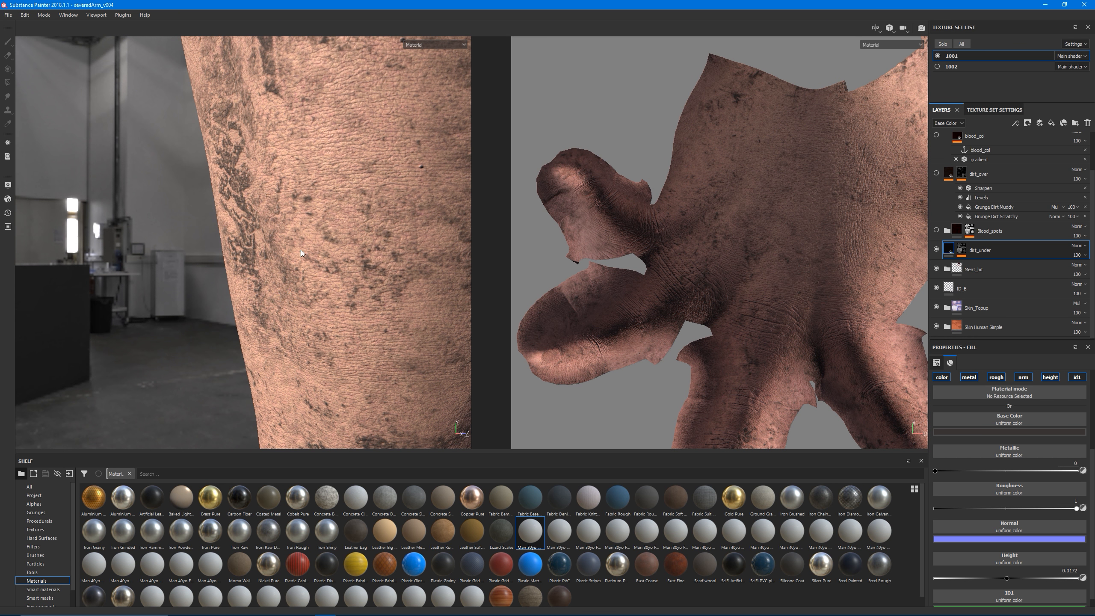
pyautogui.keyDown('alt'); pyautogui.moveTo(306, 208); pyautogui.dragTo(256, 308); pyautogui.keyUp('alt')
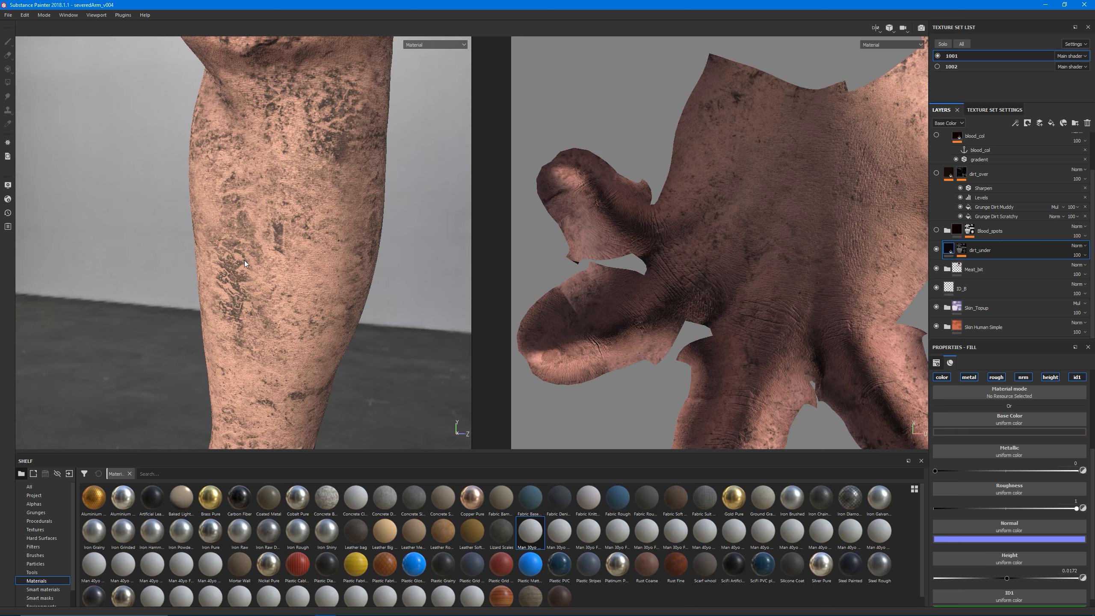
pyautogui.keyDown('alt'); pyautogui.moveTo(240, 293); pyautogui.dragTo(343, 301); pyautogui.keyUp('alt')
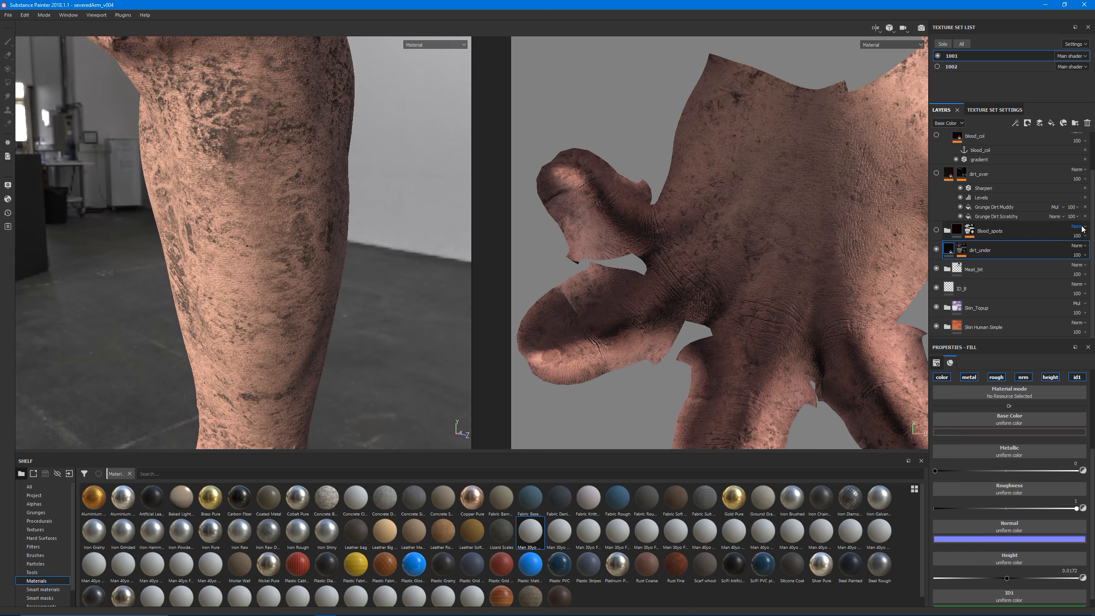
# Step: Show the Blood_spots group and reveal the effects stack of its mask
pyautogui.scroll(2, 991, 259)
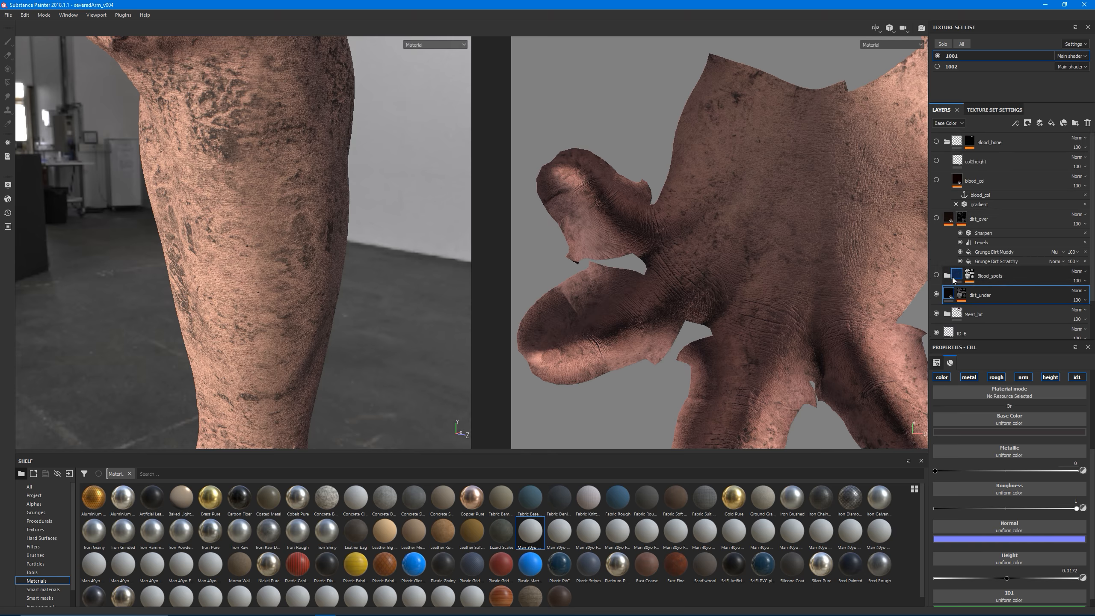
pyautogui.click(951, 279)
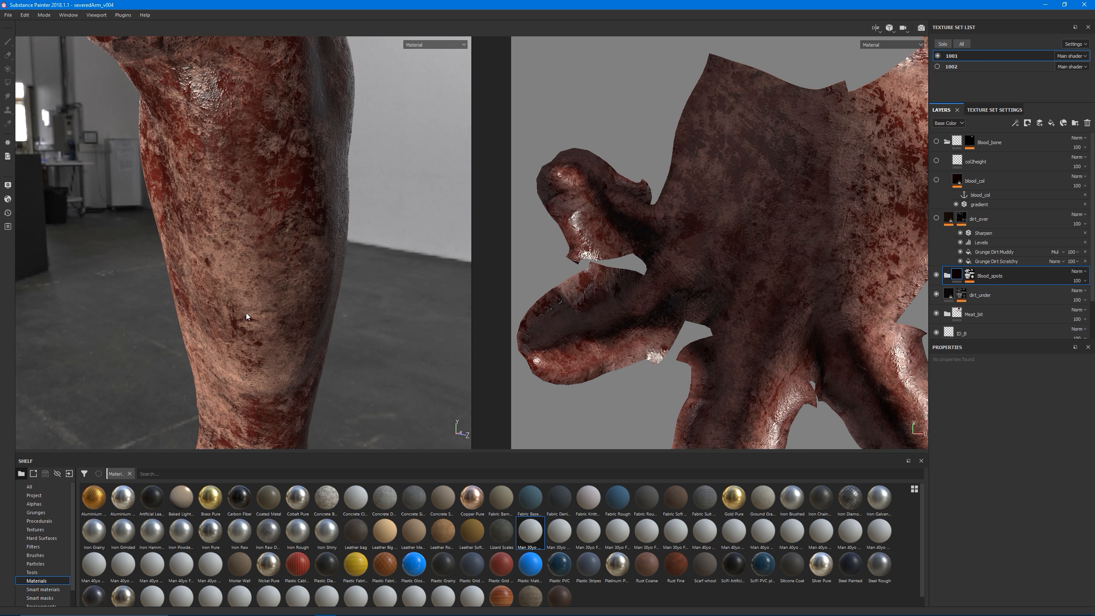
pyautogui.click(948, 276)
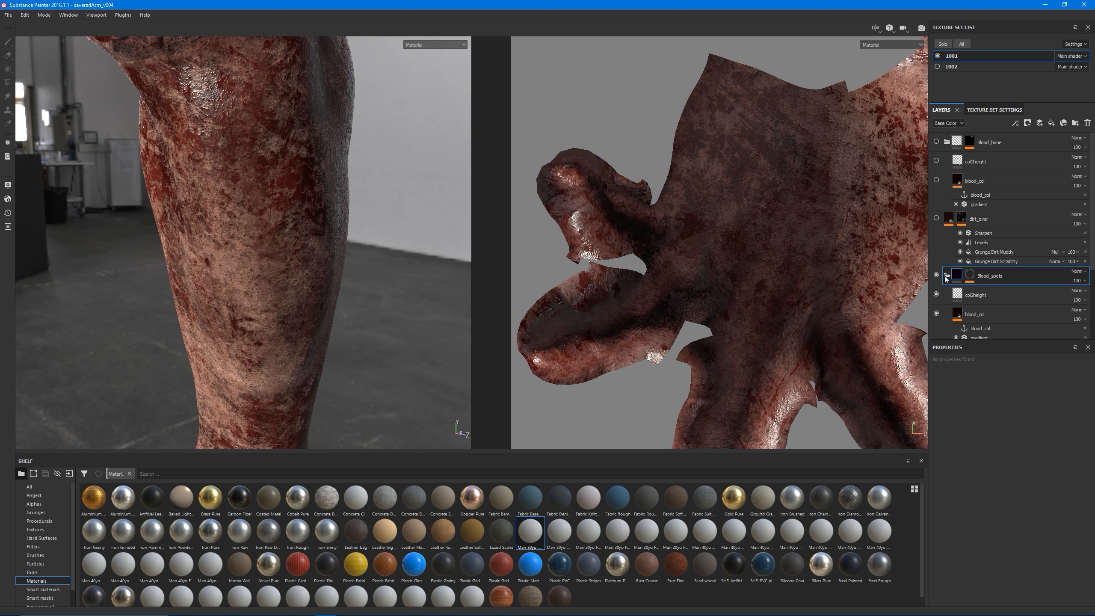
pyautogui.click(970, 276)
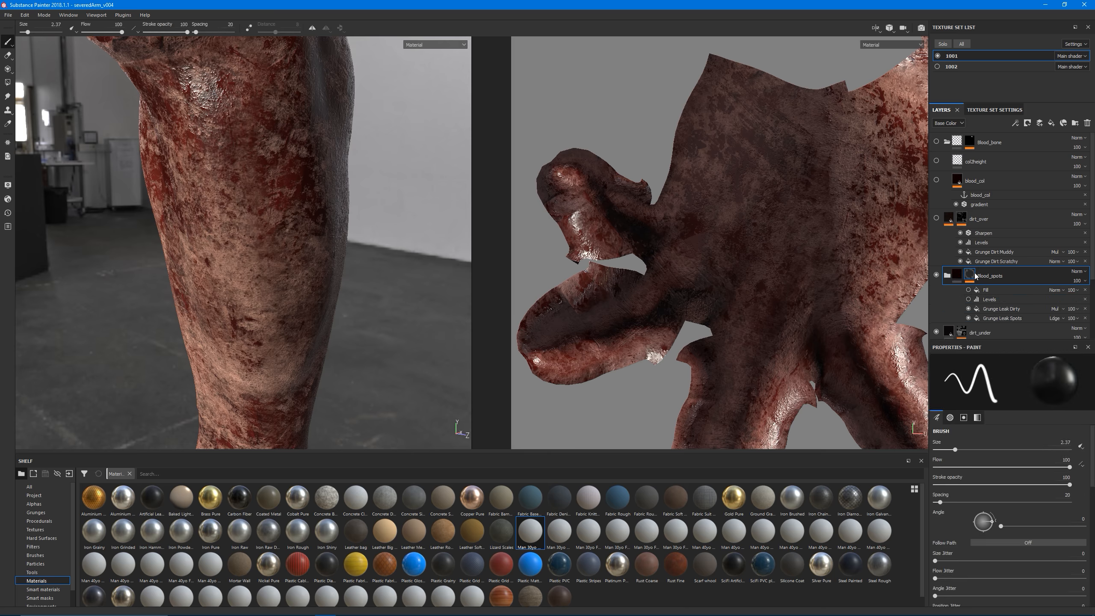
# Step: Examine the blood spots around the hand, fingers and forearm in a 3D-only view, temporarily hiding the interface
pyautogui.moveTo(260, 279)
pyautogui.keyDown('alt'); pyautogui.mouseDown()
pyautogui.moveTo(274, 279)
pyautogui.moveTo(217, 294)
pyautogui.moveTo(267, 276)
pyautogui.mouseUp(); pyautogui.keyUp('alt')
pyautogui.keyDown('alt'); pyautogui.moveTo(267, 275); pyautogui.dragTo(287, 270, button='middle'); pyautogui.keyUp('alt')
pyautogui.keyDown('alt'); pyautogui.moveTo(288, 270); pyautogui.dragTo(257, 292); pyautogui.keyUp('alt')
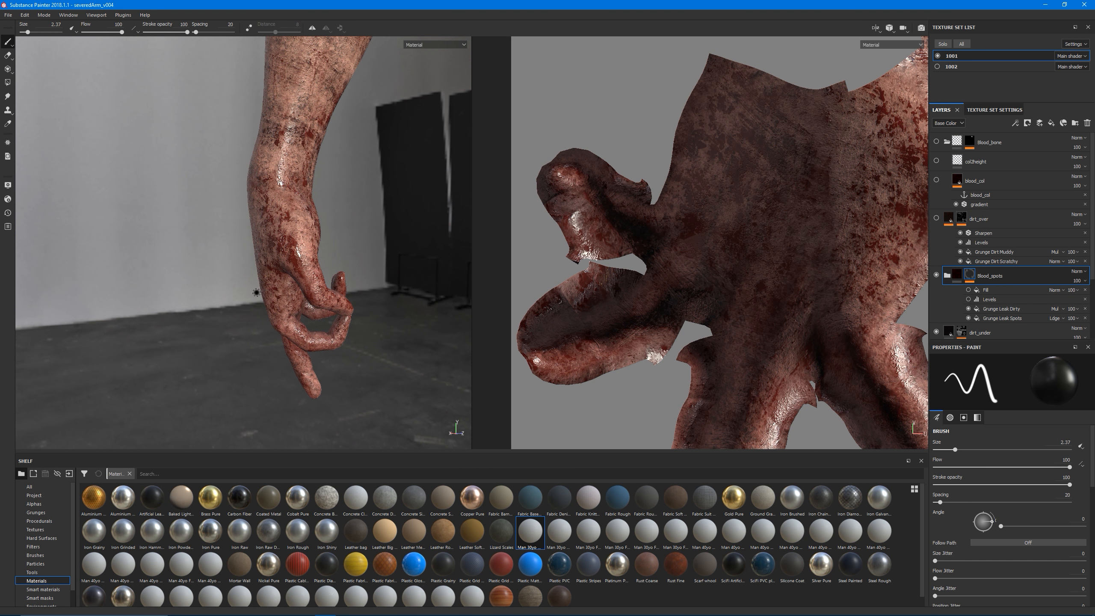
pyautogui.keyDown('alt'); pyautogui.moveTo(282, 238); pyautogui.dragTo(304, 317); pyautogui.keyUp('alt')
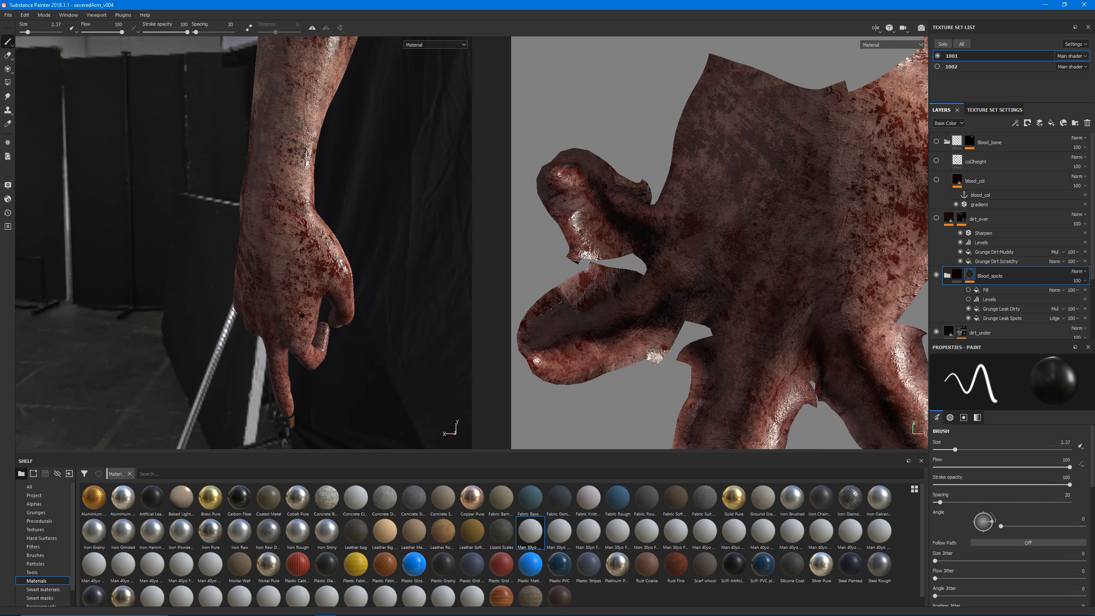
pyautogui.keyDown('alt'); pyautogui.moveTo(313, 271); pyautogui.dragTo(323, 298); pyautogui.keyUp('alt')
pyautogui.moveTo(669, 310); pyautogui.dragTo(634, 280, button='middle')
pyautogui.press('F2')
pyautogui.keyDown('alt'); pyautogui.moveTo(482, 315); pyautogui.dragTo(451, 323); pyautogui.keyUp('alt')
pyautogui.press('Tab')
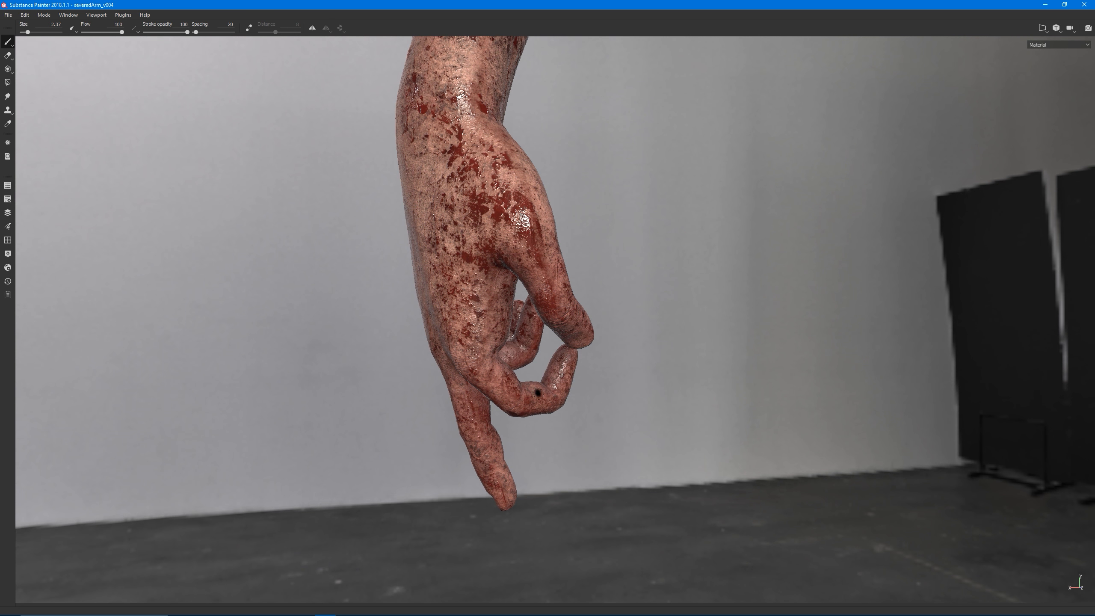
pyautogui.keyDown('alt'); pyautogui.moveTo(593, 370); pyautogui.dragTo(530, 226); pyautogui.keyUp('alt')
pyautogui.keyDown('alt'); pyautogui.moveTo(446, 234); pyautogui.dragTo(611, 327); pyautogui.keyUp('alt')
pyautogui.press('Tab')
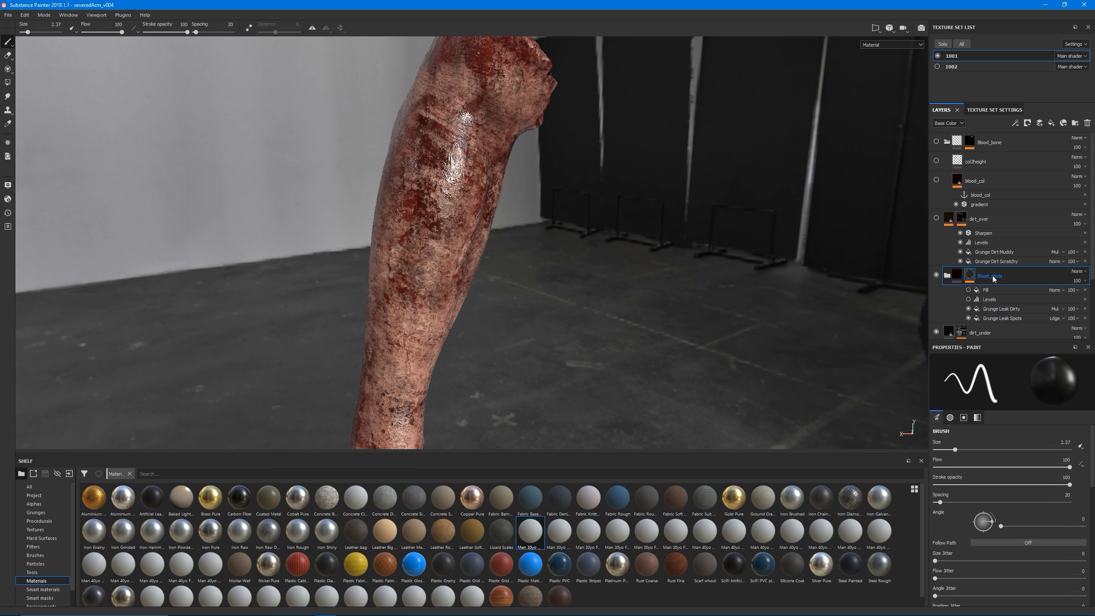
# Step: Isolate the Blood_spots mask on the model and examine its pattern over the forearm and hand
pyautogui.keyDown('alt'); pyautogui.click(968, 275); pyautogui.keyUp('alt')
pyautogui.keyDown('alt'); pyautogui.moveTo(502, 289); pyautogui.dragTo(608, 267); pyautogui.keyUp('alt')
pyautogui.keyDown('alt'); pyautogui.moveTo(608, 266); pyautogui.dragTo(625, 135, button='middle'); pyautogui.keyUp('alt')
pyautogui.keyDown('alt'); pyautogui.moveTo(625, 135); pyautogui.dragTo(556, 128); pyautogui.keyUp('alt')
pyautogui.keyDown('alt'); pyautogui.moveTo(439, 289); pyautogui.dragTo(470, 291); pyautogui.keyUp('alt')
pyautogui.keyDown('alt'); pyautogui.moveTo(470, 291); pyautogui.dragTo(622, 298, button='right'); pyautogui.keyUp('alt')
pyautogui.keyDown('alt'); pyautogui.moveTo(414, 297); pyautogui.dragTo(566, 262, button='right'); pyautogui.keyUp('alt')
# Step: Review the settings of the Grunge Leak Spots, Grunge Leak Dirty and Levels effects in the Blood_spots mask
pyautogui.click(1006, 319)
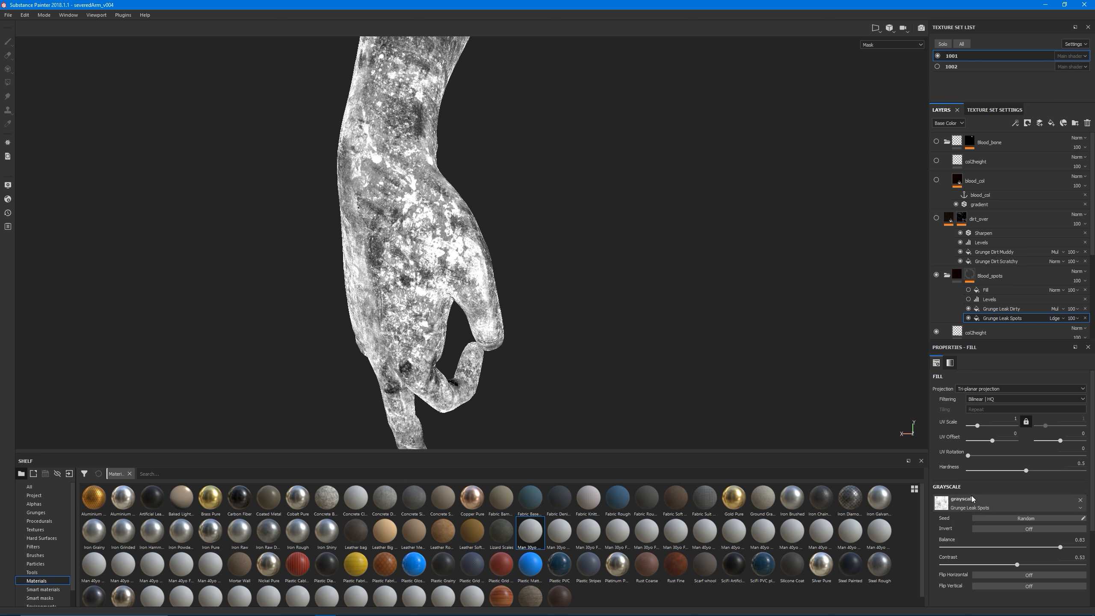
pyautogui.click(1008, 308)
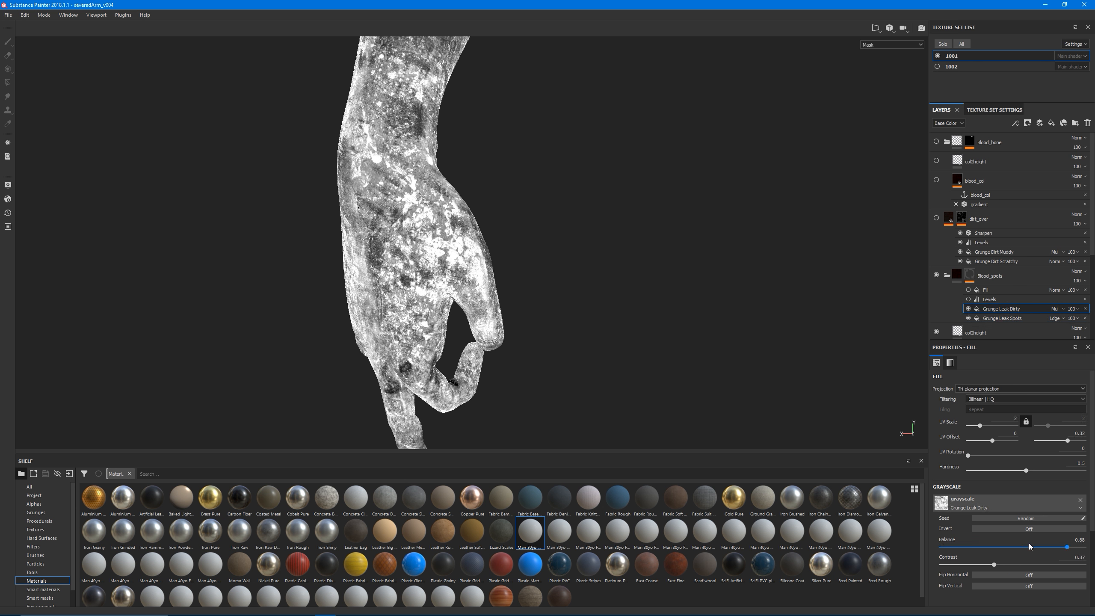
pyautogui.click(990, 299)
pyautogui.click(969, 275)
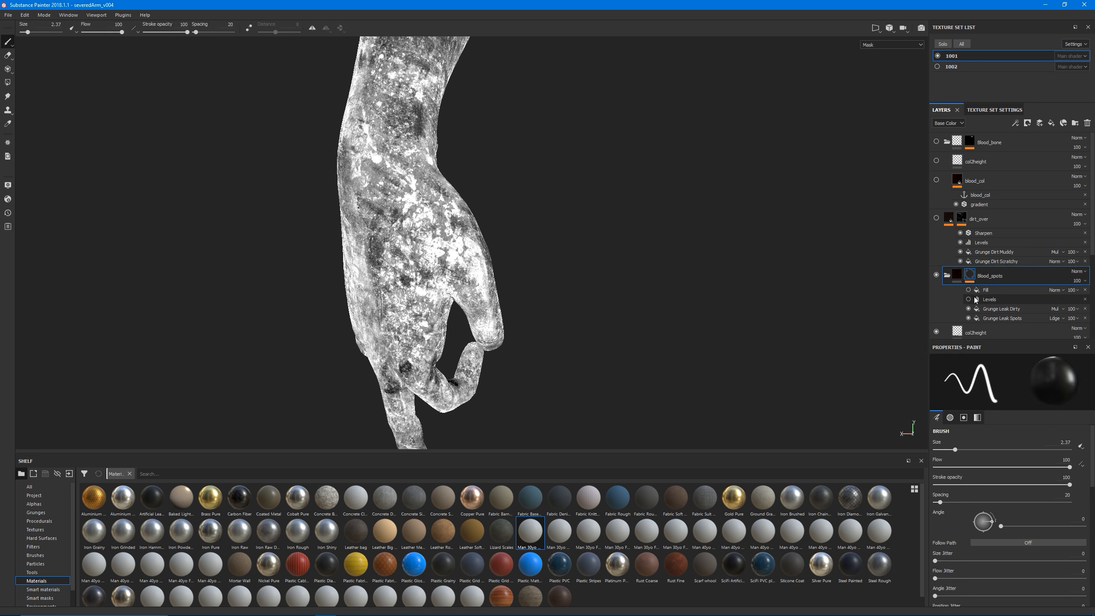
# Step: Return to the Material view and toggle the Blood_spots mask's Levels effect on and off to compare blood coverage
pyautogui.click(948, 276)
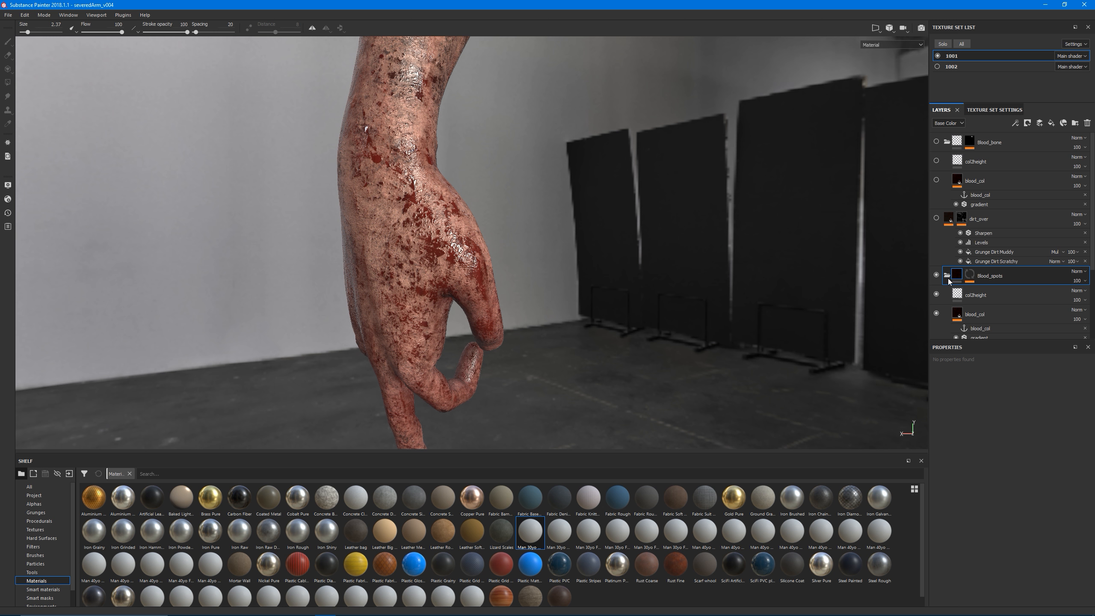
pyautogui.click(970, 277)
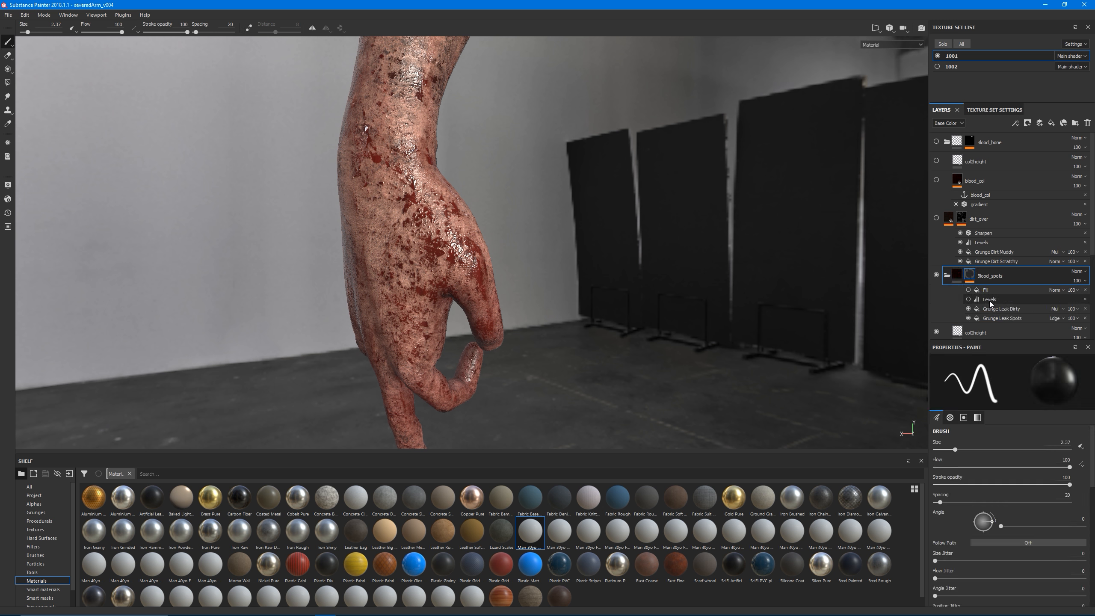
pyautogui.click(989, 301)
pyautogui.click(969, 299)
pyautogui.keyDown('alt'); pyautogui.moveTo(494, 293); pyautogui.dragTo(381, 266); pyautogui.keyUp('alt')
pyautogui.keyDown('alt'); pyautogui.moveTo(464, 283); pyautogui.dragTo(606, 280); pyautogui.keyUp('alt')
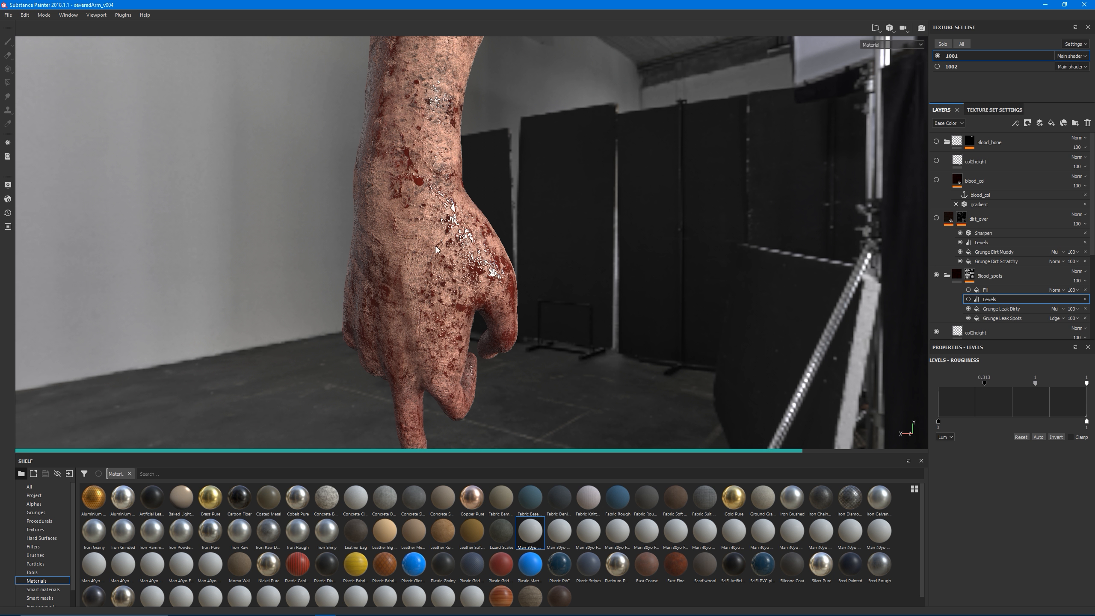
pyautogui.keyDown('alt'); pyautogui.moveTo(417, 231); pyautogui.dragTo(496, 276); pyautogui.keyUp('alt')
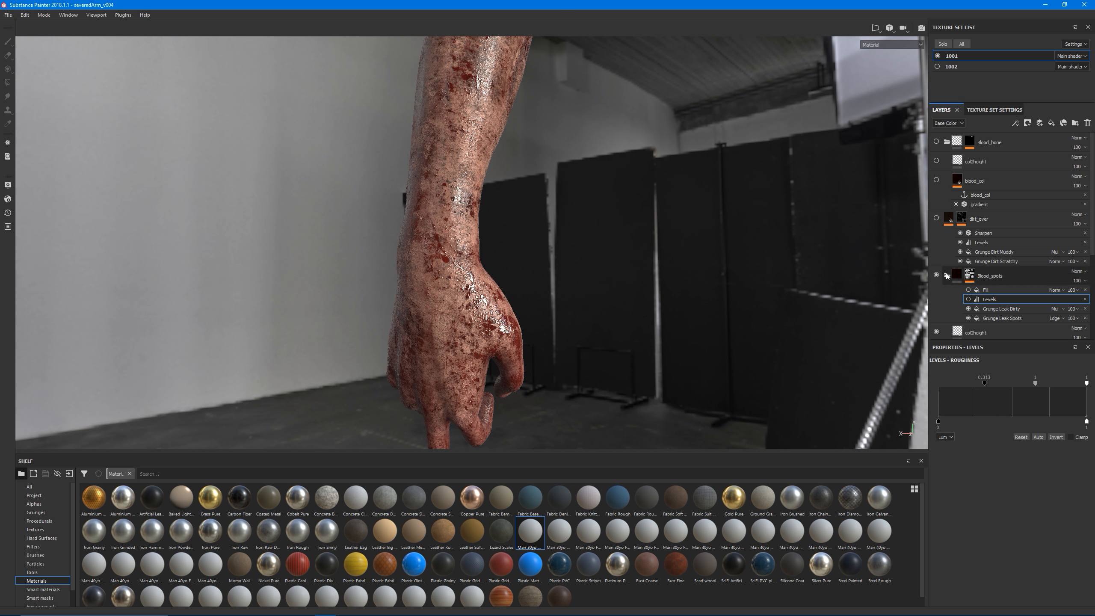
# Step: Collapse Blood_spots, toggle the dirt_over layer to examine its dirt on the hand under rotated lighting, and open its fill properties
pyautogui.click(954, 279)
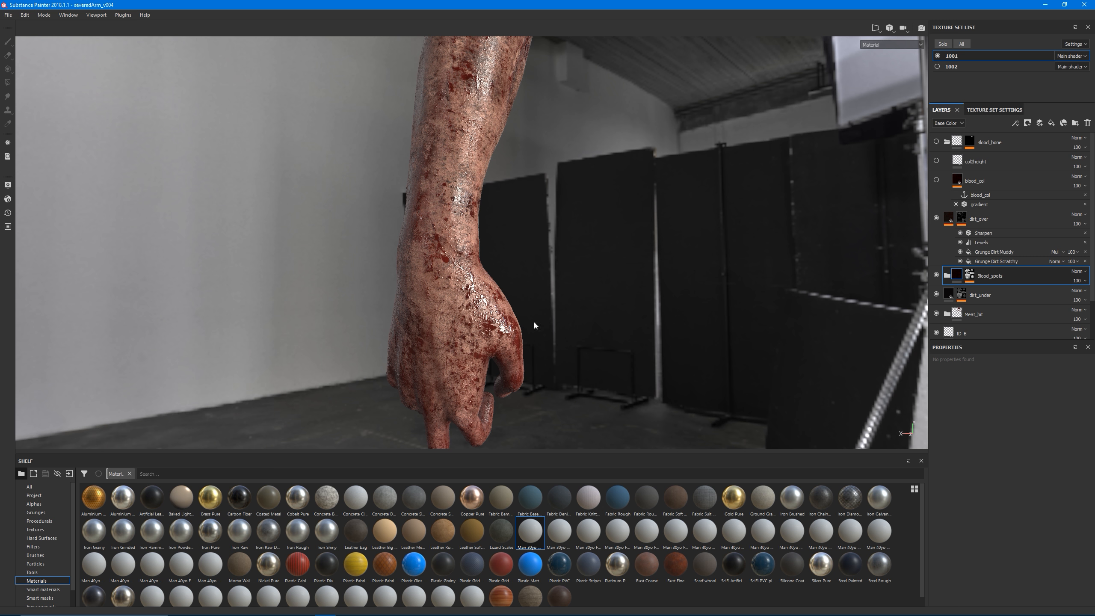
pyautogui.keyDown('alt'); pyautogui.moveTo(447, 285); pyautogui.dragTo(487, 260); pyautogui.keyUp('alt')
pyautogui.keyDown('shift'); pyautogui.moveTo(488, 260); pyautogui.dragTo(423, 299, button='right'); pyautogui.keyUp('shift')
pyautogui.keyDown('alt'); pyautogui.moveTo(425, 299); pyautogui.dragTo(478, 316); pyautogui.keyUp('alt')
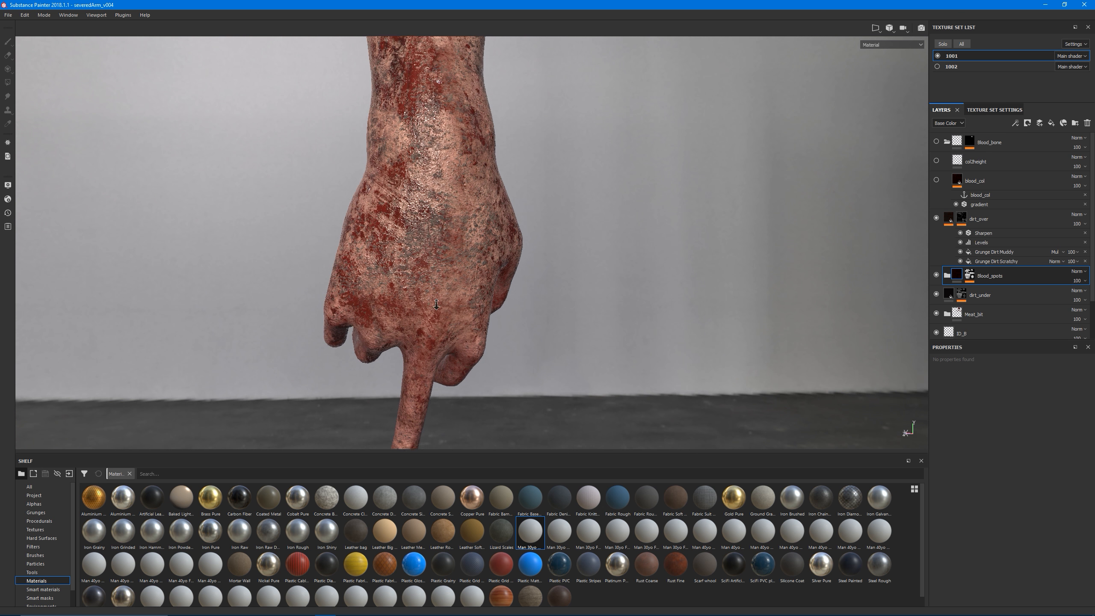
pyautogui.keyDown('alt'); pyautogui.moveTo(478, 316); pyautogui.dragTo(415, 265, button='right'); pyautogui.keyUp('alt')
pyautogui.keyDown('alt'); pyautogui.moveTo(415, 265); pyautogui.dragTo(439, 244); pyautogui.keyUp('alt')
pyautogui.keyDown('alt'); pyautogui.moveTo(413, 300); pyautogui.dragTo(370, 279); pyautogui.keyUp('alt')
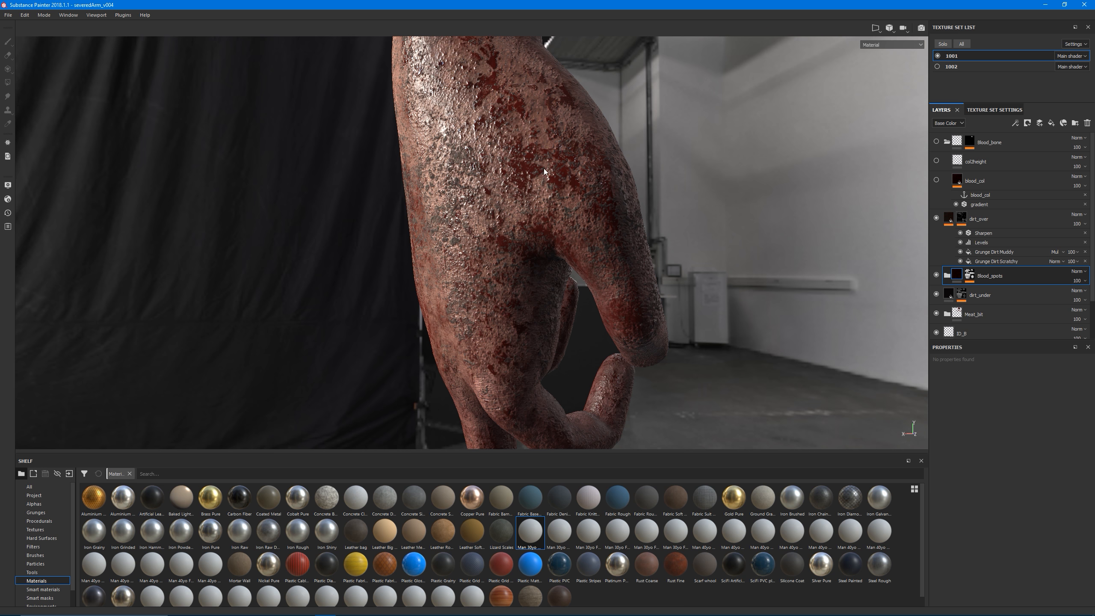
pyautogui.moveTo(544, 190)
pyautogui.keyDown('alt'); pyautogui.mouseDown()
pyautogui.moveTo(406, 215)
pyautogui.moveTo(456, 194)
pyautogui.moveTo(541, 203)
pyautogui.mouseUp(); pyautogui.keyUp('alt')
pyautogui.keyDown('alt'); pyautogui.moveTo(541, 202); pyautogui.dragTo(576, 279, button='right'); pyautogui.keyUp('alt')
pyautogui.keyDown('alt'); pyautogui.moveTo(576, 279); pyautogui.dragTo(638, 294); pyautogui.keyUp('alt')
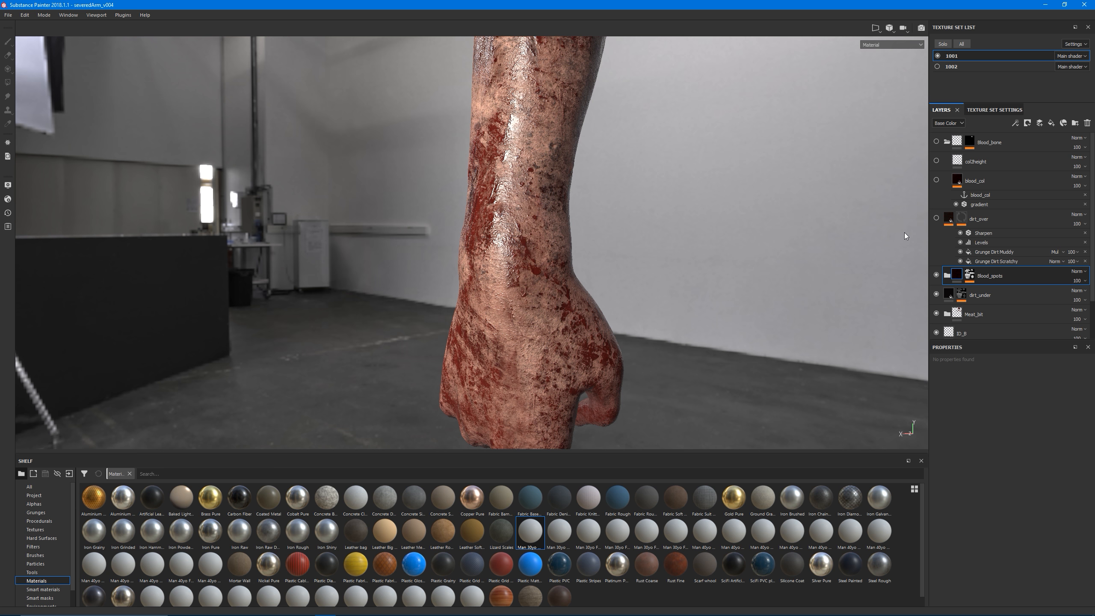
pyautogui.click(952, 220)
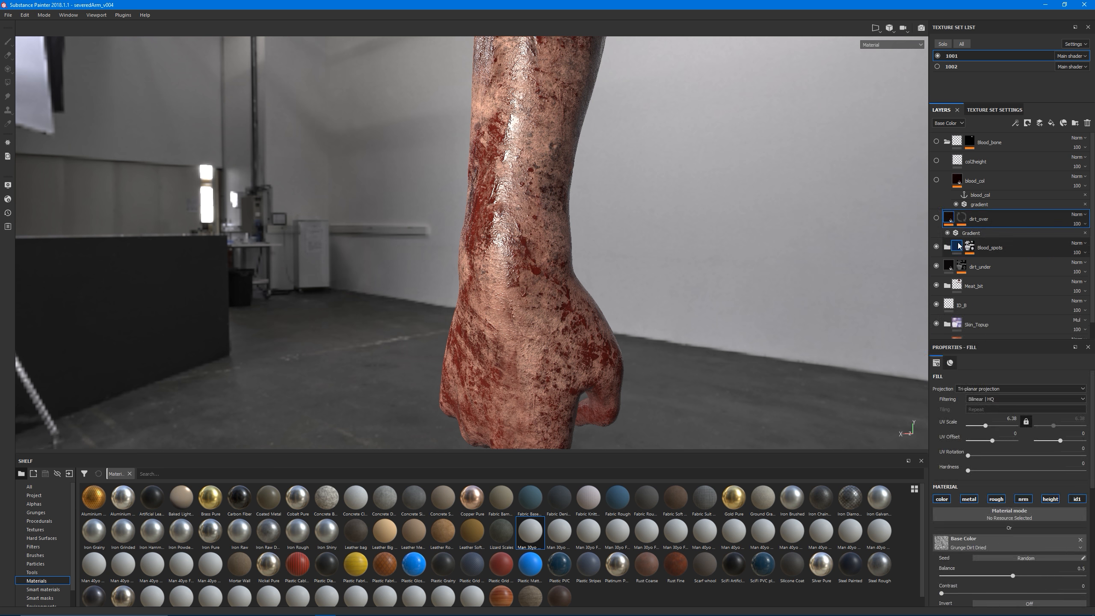
# Step: Show the Blood_bone group and its blood_col layer, and frame the severed end of the arm
pyautogui.click(978, 183)
pyautogui.keyDown('alt'); pyautogui.moveTo(582, 119); pyautogui.dragTo(531, 208, button='middle'); pyautogui.keyUp('alt')
pyautogui.keyDown('alt'); pyautogui.moveTo(531, 209); pyautogui.dragTo(575, 258); pyautogui.keyUp('alt')
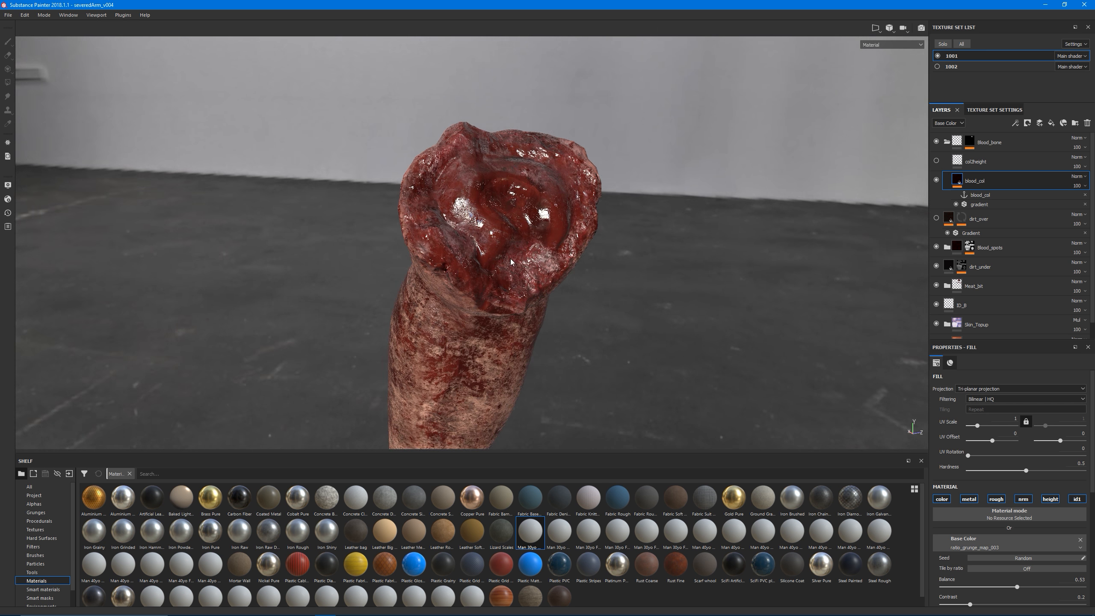
pyautogui.keyDown('alt'); pyautogui.moveTo(576, 258); pyautogui.dragTo(622, 264, button='right'); pyautogui.keyUp('alt')
pyautogui.keyDown('alt'); pyautogui.moveTo(622, 264); pyautogui.dragTo(554, 286, button='middle'); pyautogui.keyUp('alt')
pyautogui.keyDown('alt'); pyautogui.moveTo(554, 286); pyautogui.dragTo(562, 283); pyautogui.keyUp('alt')
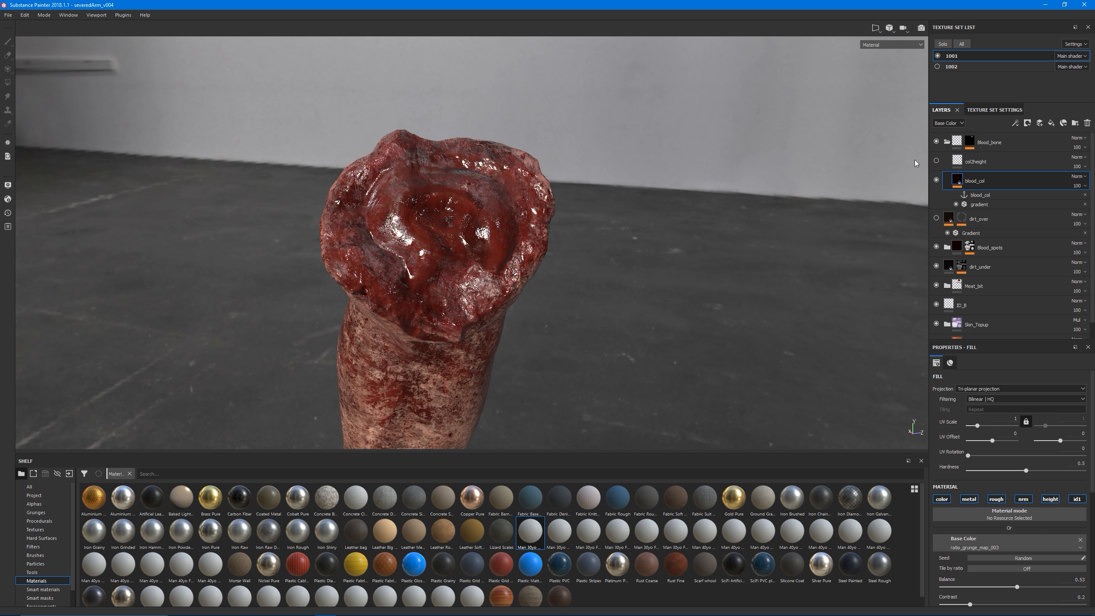
# Step: Toggle the blood_col layer off and on to compare its effect, and inspect the wound up close
pyautogui.click(936, 180)
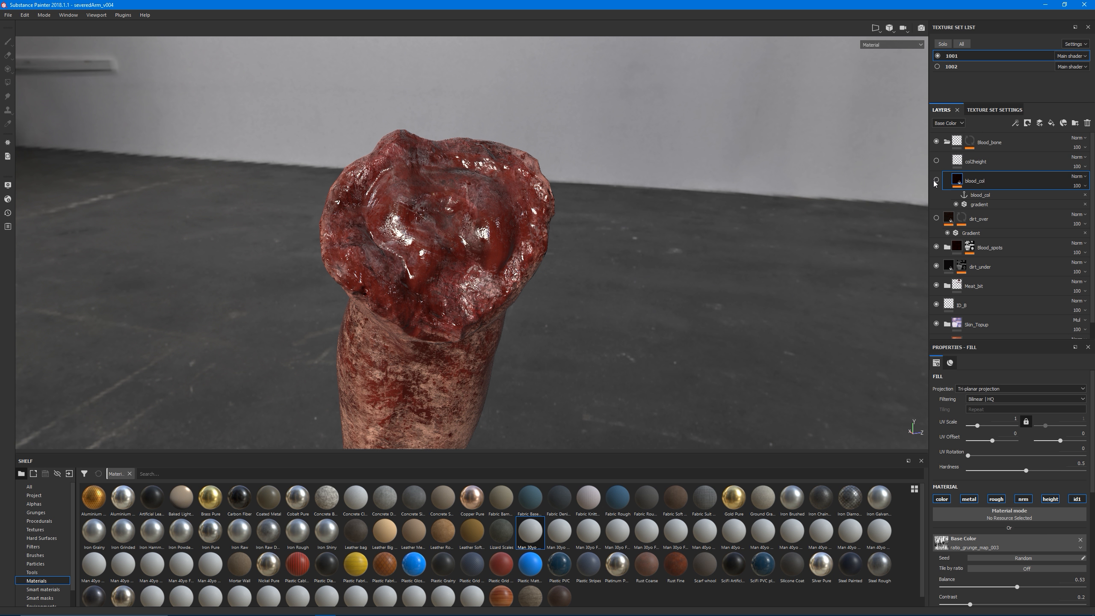
pyautogui.click(936, 181)
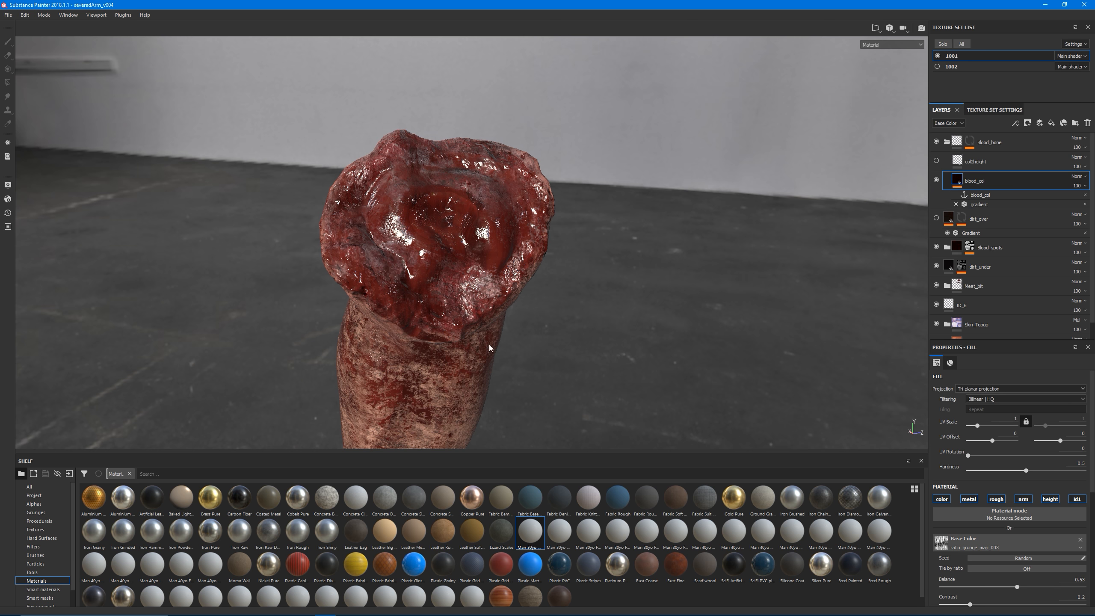
pyautogui.keyDown('alt'); pyautogui.moveTo(477, 227); pyautogui.dragTo(465, 264, button='middle'); pyautogui.keyUp('alt')
pyautogui.keyDown('alt'); pyautogui.moveTo(466, 264); pyautogui.dragTo(403, 278); pyautogui.keyUp('alt')
pyautogui.keyDown('alt'); pyautogui.moveTo(403, 278); pyautogui.dragTo(465, 278, button='right'); pyautogui.keyUp('alt')
pyautogui.moveTo(466, 278)
pyautogui.keyDown('alt'); pyautogui.mouseDown()
pyautogui.moveTo(565, 260)
pyautogui.moveTo(444, 258)
pyautogui.moveTo(470, 287)
pyautogui.mouseUp(); pyautogui.keyUp('alt')
pyautogui.keyDown('alt'); pyautogui.moveTo(469, 285); pyautogui.dragTo(513, 290, button='middle'); pyautogui.keyUp('alt')
# Step: Show the col2height layer in the Blood_bone group, check the wound's relief, and collapse the group
pyautogui.click(936, 160)
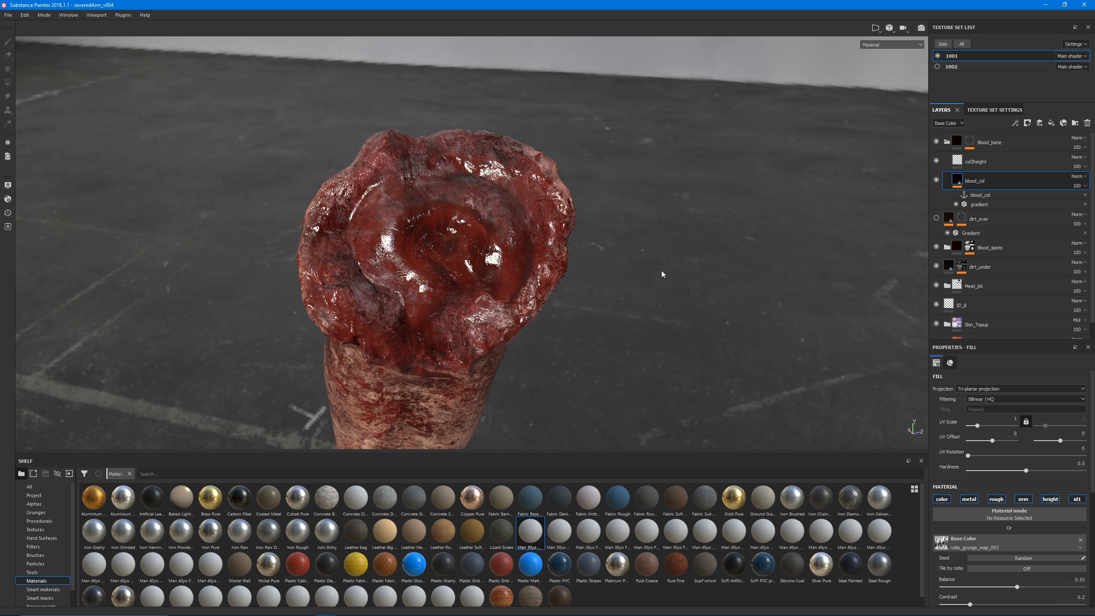
pyautogui.keyDown('alt'); pyautogui.moveTo(452, 284); pyautogui.dragTo(448, 251); pyautogui.keyUp('alt')
pyautogui.click(946, 143)
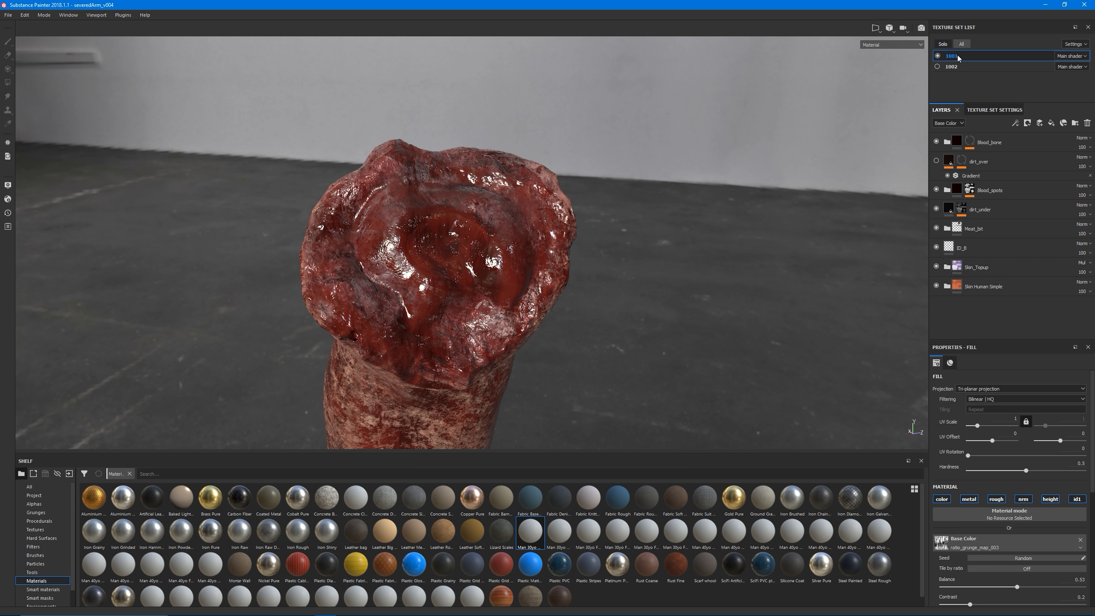
# Step: Show texture set 1002 alongside 1001 and light the whole arm with the bus_garage environment
pyautogui.click(937, 66)
pyautogui.keyDown('alt'); pyautogui.moveTo(600, 242); pyautogui.dragTo(436, 340); pyautogui.keyUp('alt')
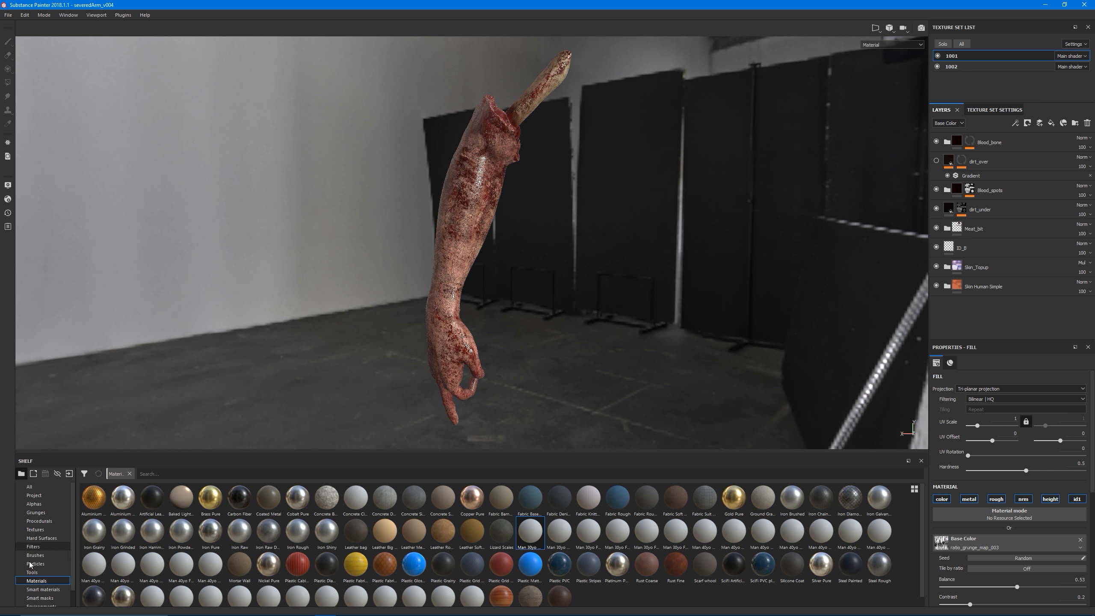
pyautogui.scroll(-1, 75, 571)
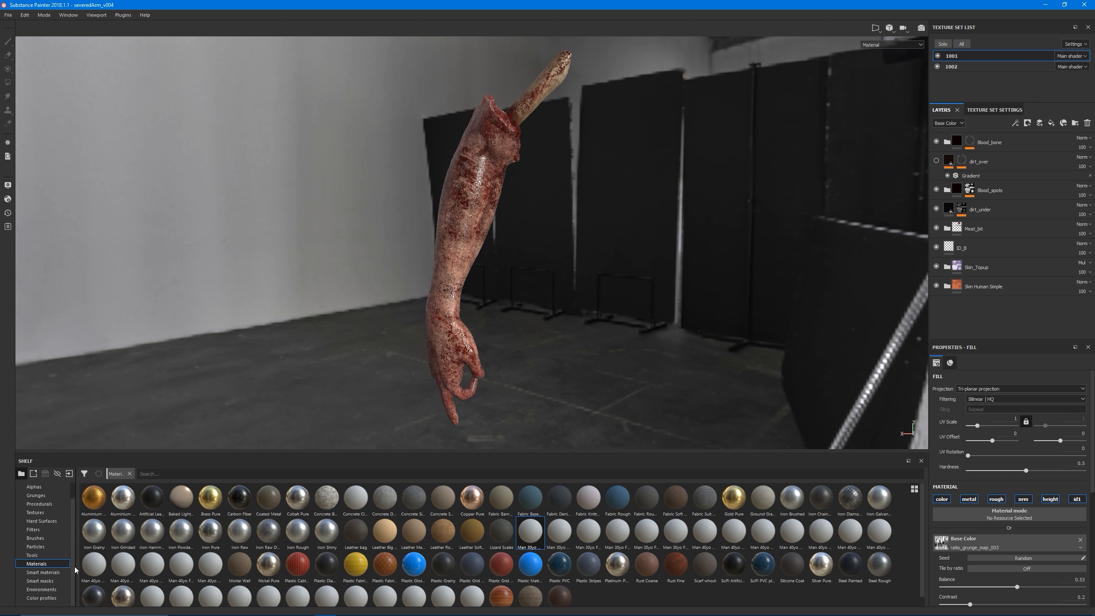
pyautogui.click(48, 590)
pyautogui.keyDown('alt'); pyautogui.moveTo(474, 452); pyautogui.dragTo(329, 442); pyautogui.keyUp('alt')
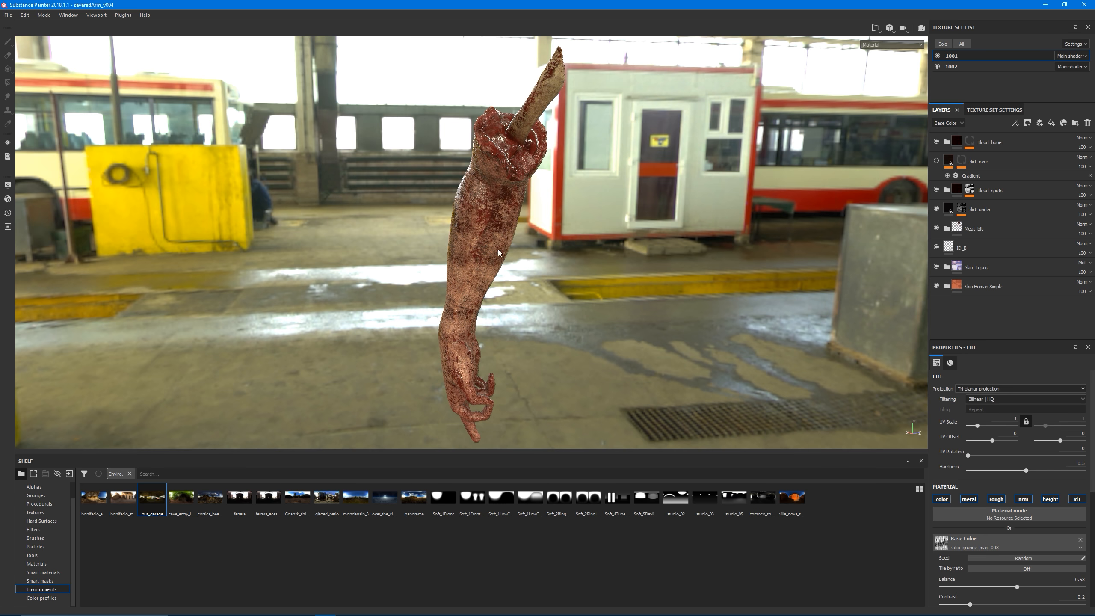
# Step: Switch the lighting to the bonifacio street environment and examine the finished arm from different angles
pyautogui.keyDown('alt'); pyautogui.moveTo(434, 316); pyautogui.dragTo(428, 293); pyautogui.keyUp('alt')
pyautogui.keyDown('shift'); pyautogui.moveTo(428, 294); pyautogui.dragTo(522, 288, button='right'); pyautogui.keyUp('shift')
pyautogui.keyDown('alt'); pyautogui.moveTo(523, 288); pyautogui.dragTo(480, 284); pyautogui.keyUp('alt')
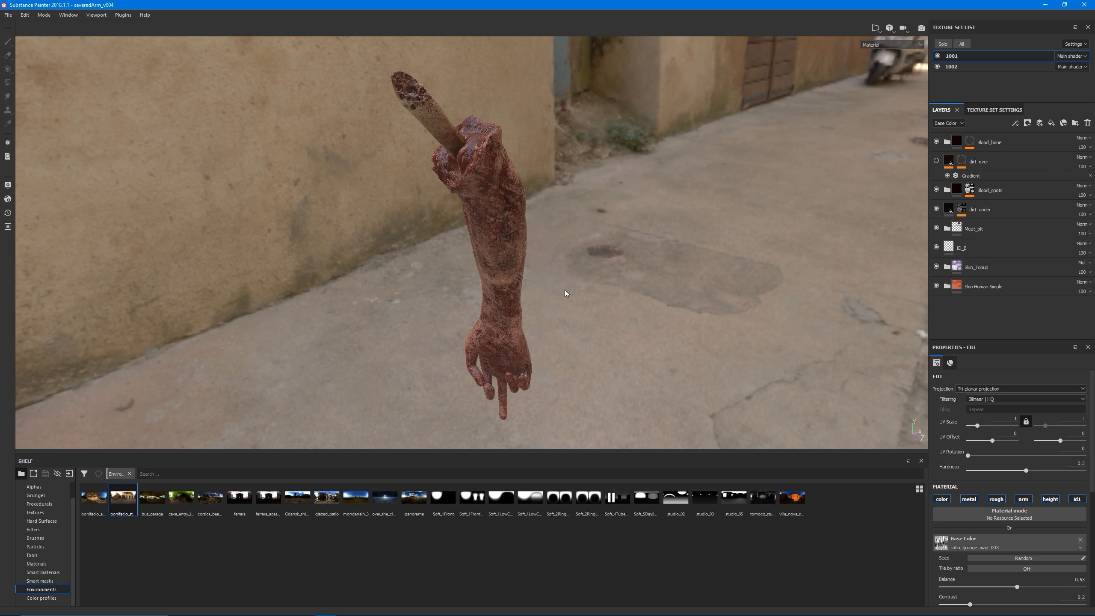
pyautogui.keyDown('alt'); pyautogui.moveTo(566, 293); pyautogui.dragTo(685, 258); pyautogui.keyUp('alt')
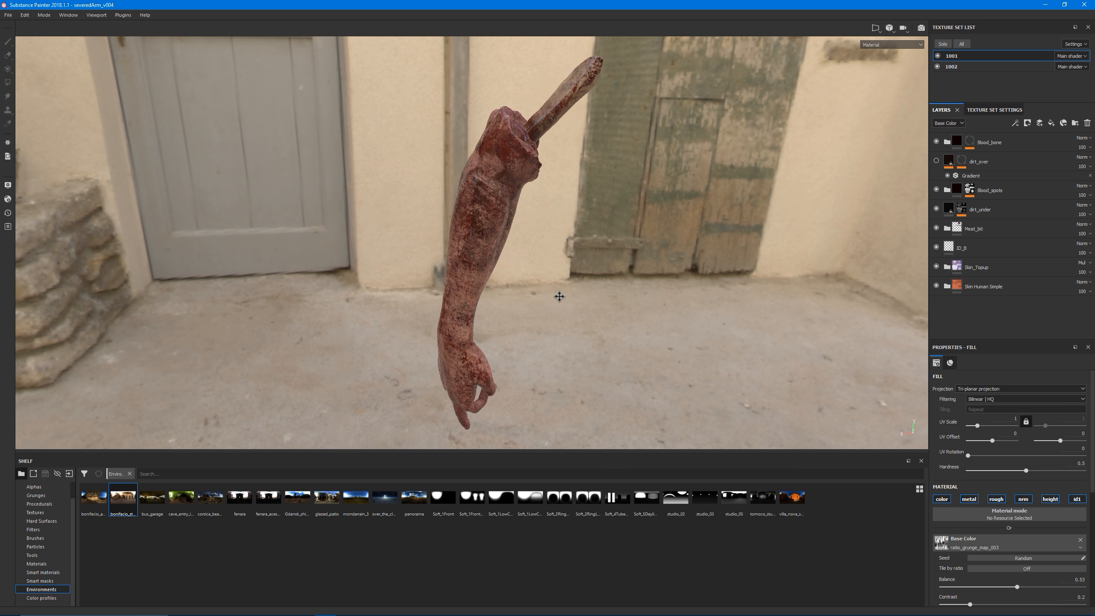
# Step: Compare the arm under the mondarrain, glazed_patio and panorama environments, orbiting the model and rotating the lighting
pyautogui.keyDown('alt'); pyautogui.moveTo(619, 307); pyautogui.dragTo(442, 303); pyautogui.keyUp('alt')
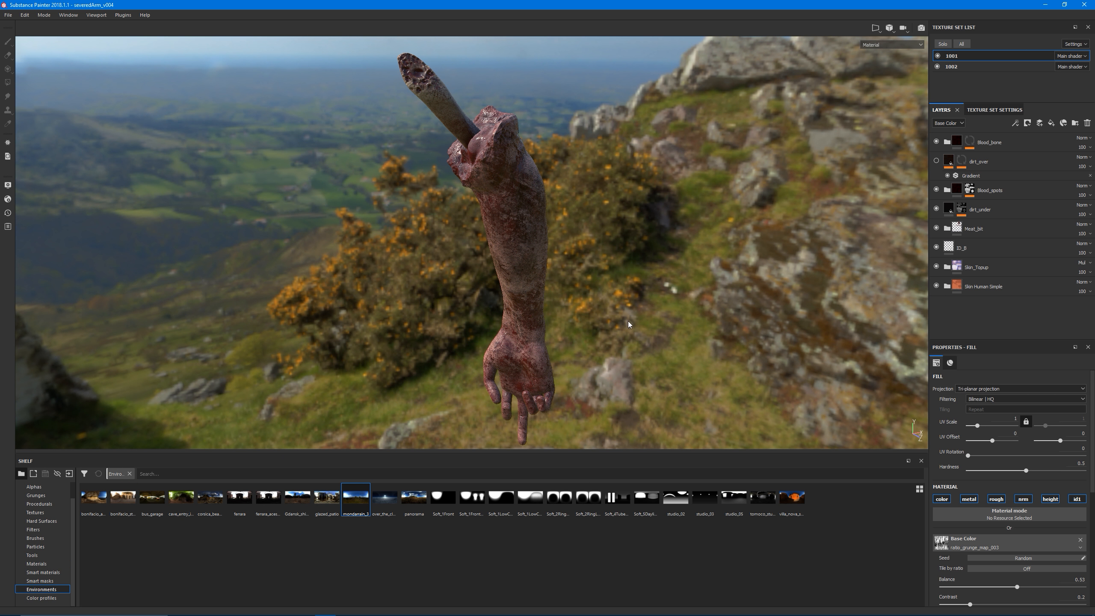
pyautogui.keyDown('alt'); pyautogui.moveTo(628, 324); pyautogui.dragTo(721, 301); pyautogui.keyUp('alt')
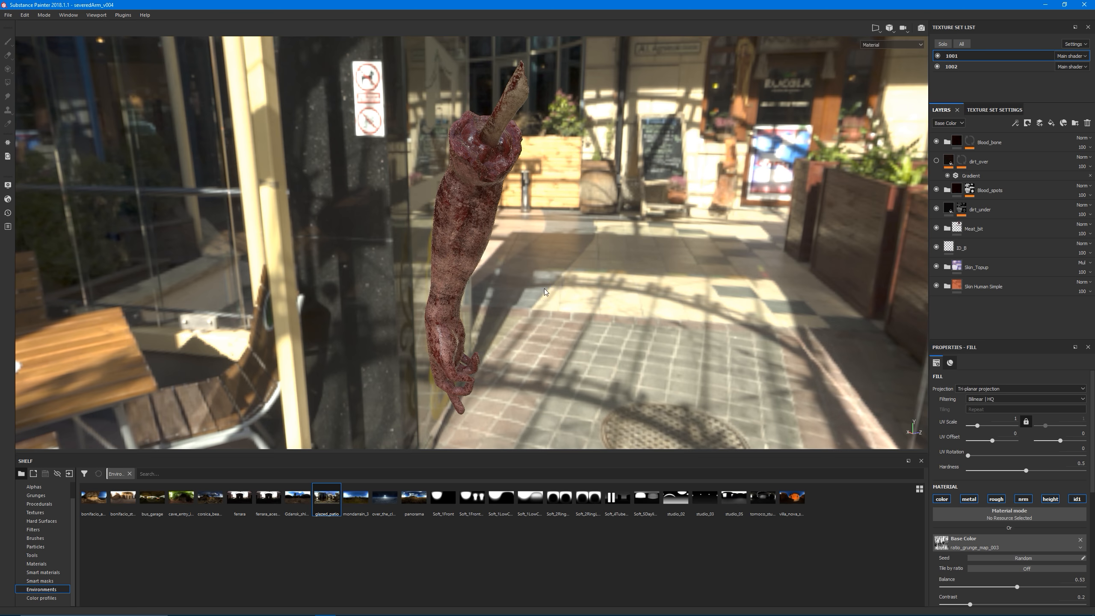
pyautogui.keyDown('shift'); pyautogui.moveTo(544, 288); pyautogui.dragTo(437, 374, button='right'); pyautogui.keyUp('shift')
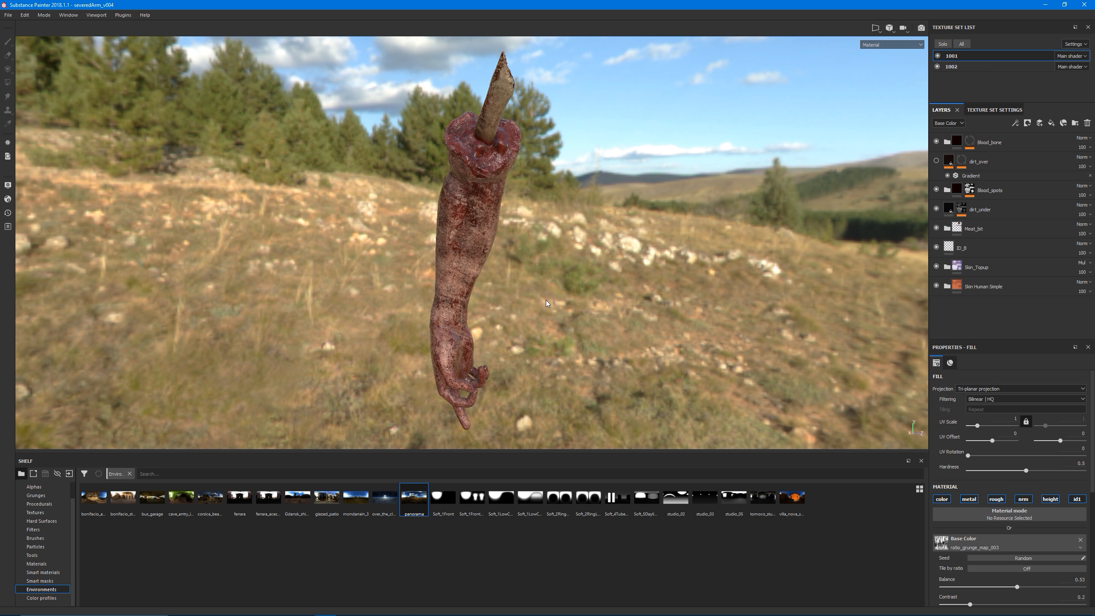
pyautogui.keyDown('shift'); pyautogui.moveTo(546, 304); pyautogui.dragTo(605, 363, button='right'); pyautogui.keyUp('shift')
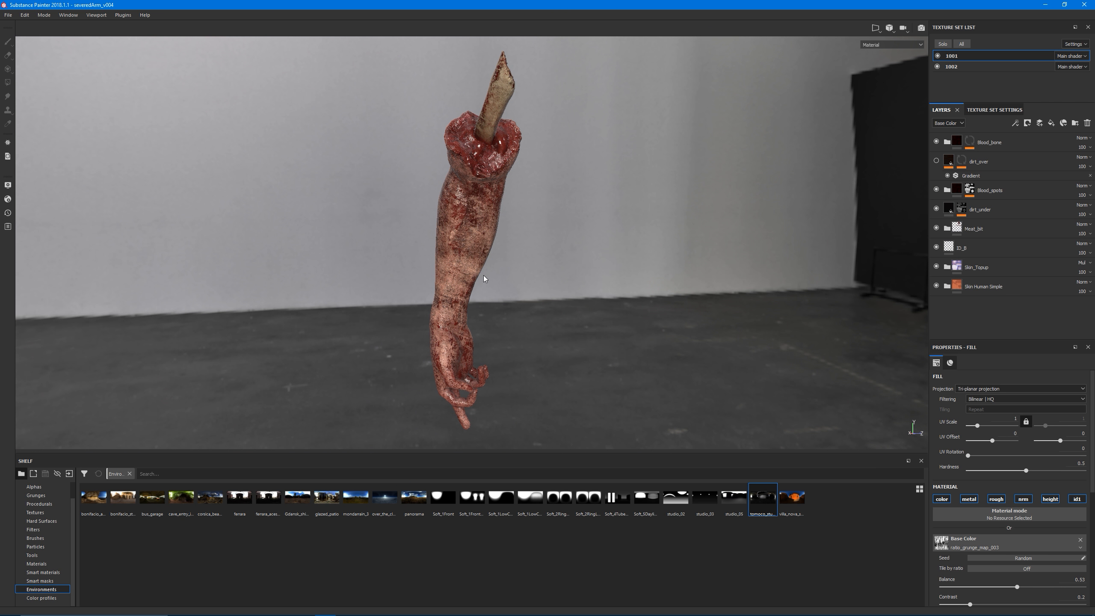
# Step: Compare the arm under the tomoco studio, ferrara, Gdansk and cave_entry environments from varied lighting directions
pyautogui.keyDown('shift'); pyautogui.moveTo(577, 291); pyautogui.dragTo(594, 328, button='right'); pyautogui.keyUp('shift')
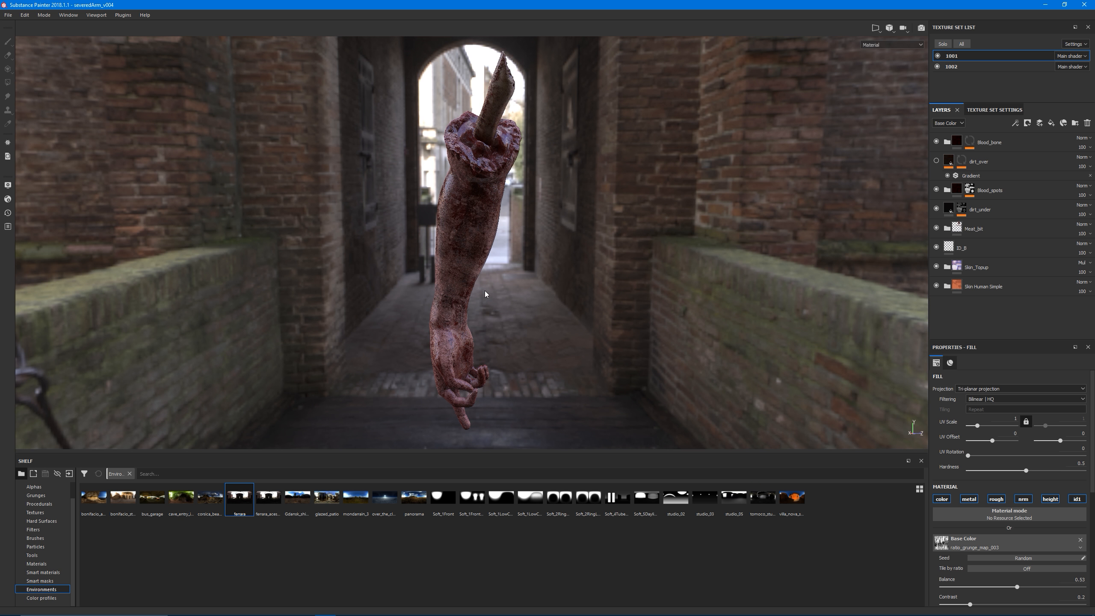
pyautogui.keyDown('shift'); pyautogui.moveTo(517, 293); pyautogui.dragTo(494, 290, button='right'); pyautogui.keyUp('shift')
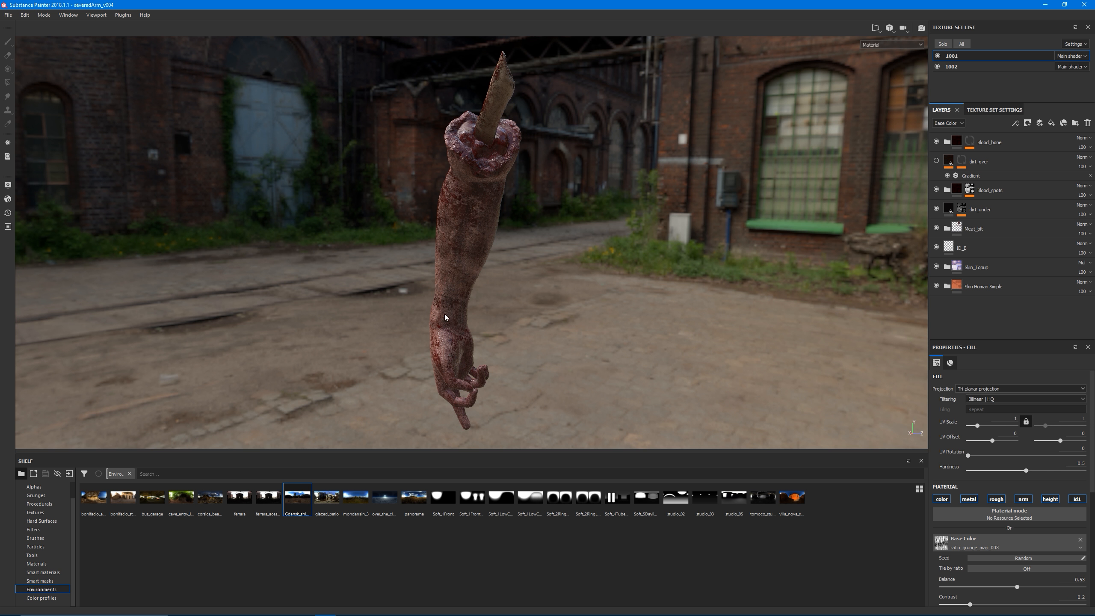
pyautogui.keyDown('shift'); pyautogui.moveTo(478, 323); pyautogui.dragTo(565, 315, button='right'); pyautogui.keyUp('shift')
pyautogui.keyDown('alt'); pyautogui.moveTo(490, 311); pyautogui.dragTo(421, 288); pyautogui.keyUp('alt')
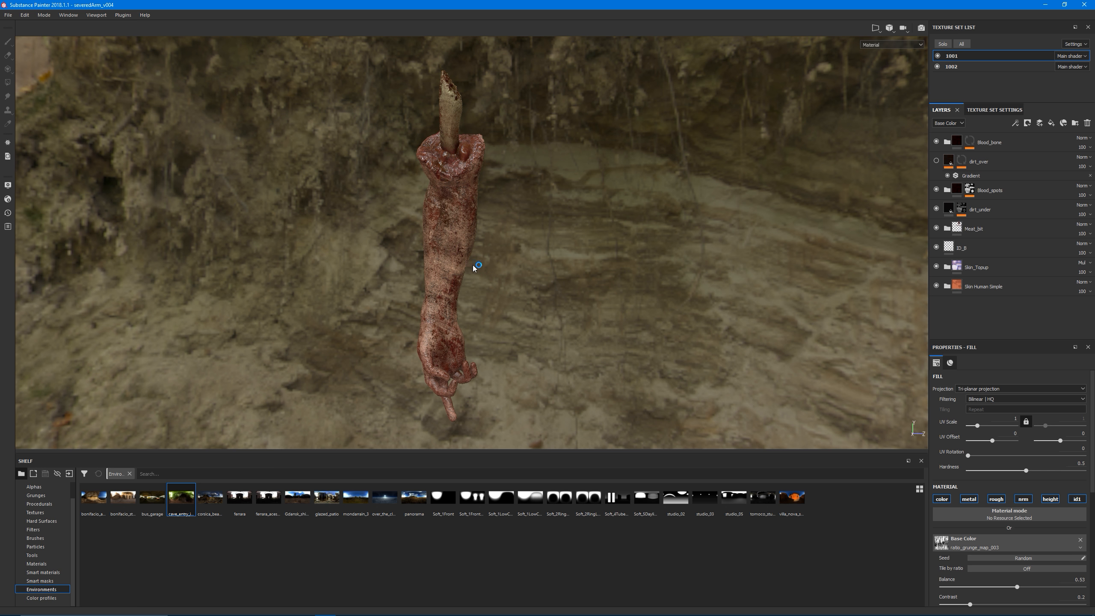
# Step: Switch to the Nuke viewer, play the severed arm turntable render, and scrub to frame 52
pyautogui.hotkey('alt', 'Tab')
pyautogui.click(618, 241)
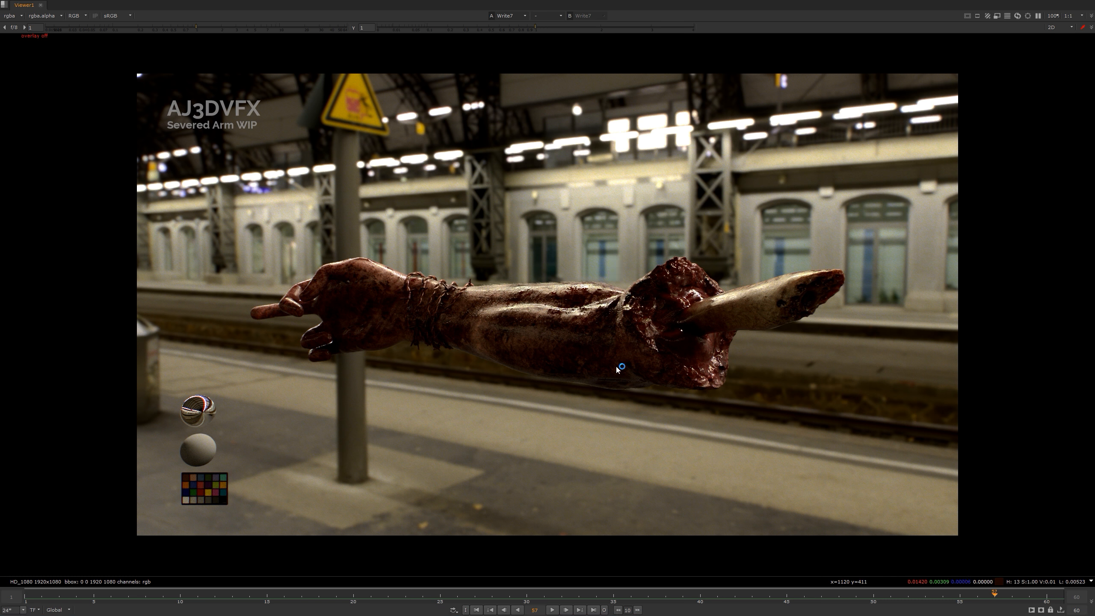
pyautogui.click(552, 610)
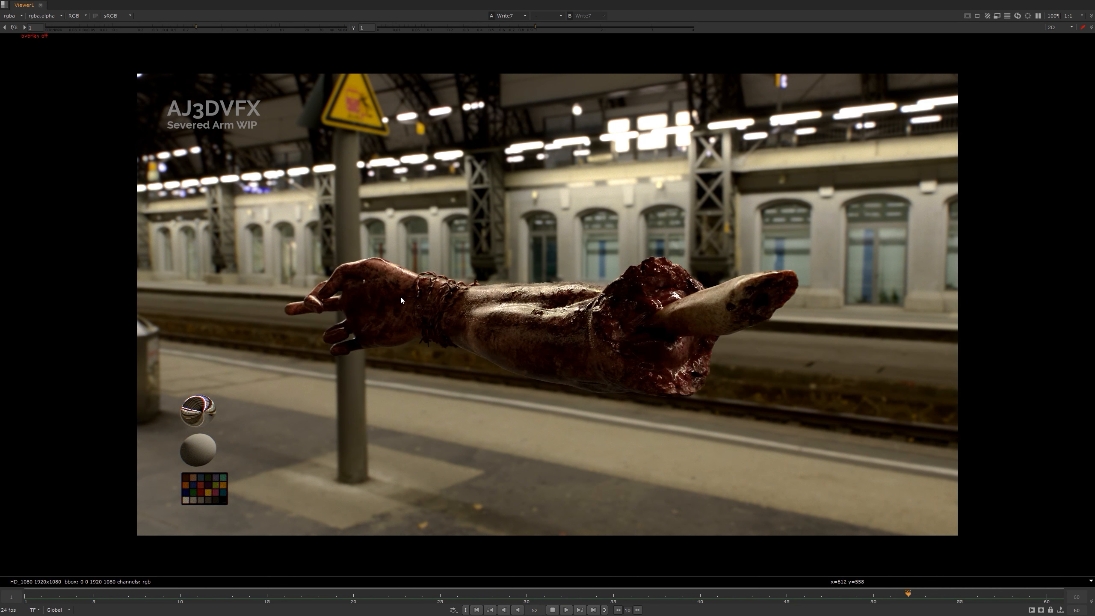
pyautogui.click(556, 599)
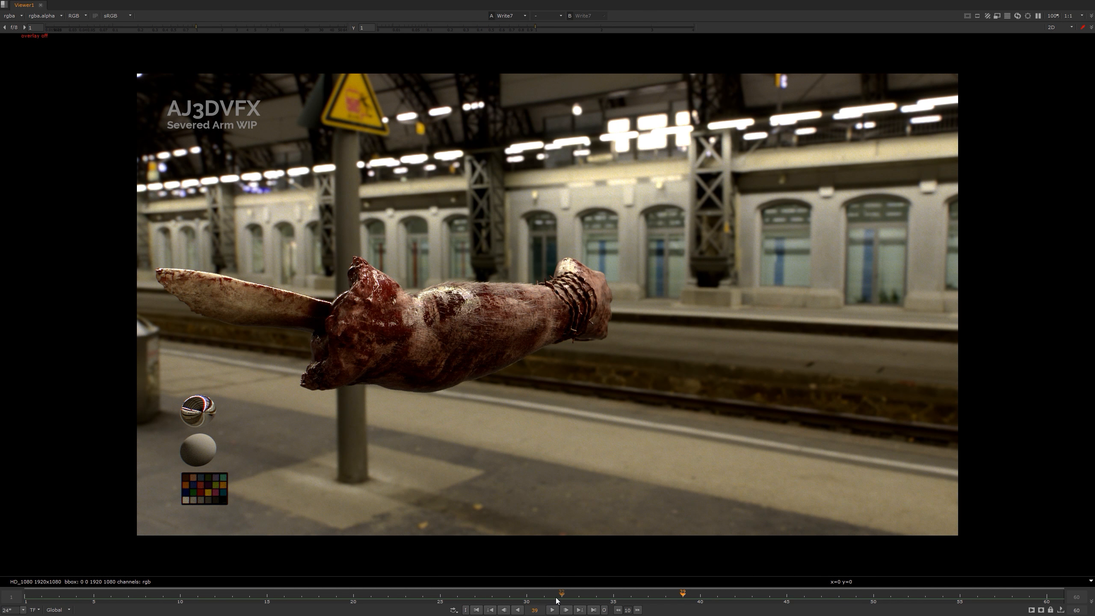
pyautogui.click(438, 597)
pyautogui.moveTo(439, 597); pyautogui.dragTo(906, 539)
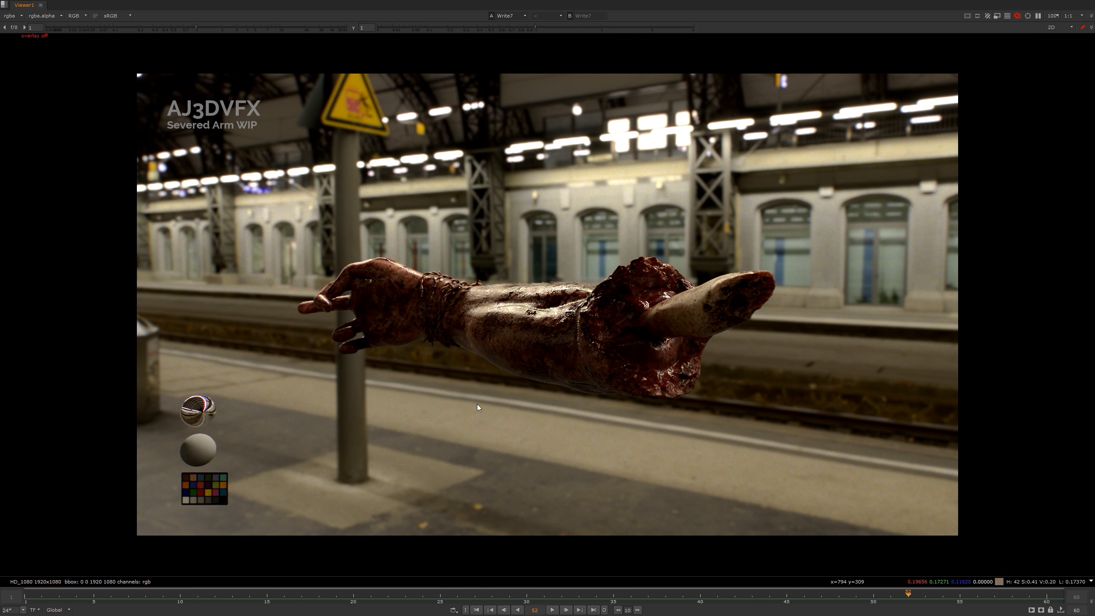
# Step: Switch back to Substance Painter and cycle the viewport through the individual channels to Height
pyautogui.hotkey('alt', 'Tab')
pyautogui.keyDown('alt'); pyautogui.moveTo(427, 245); pyautogui.dragTo(538, 261); pyautogui.keyUp('alt')
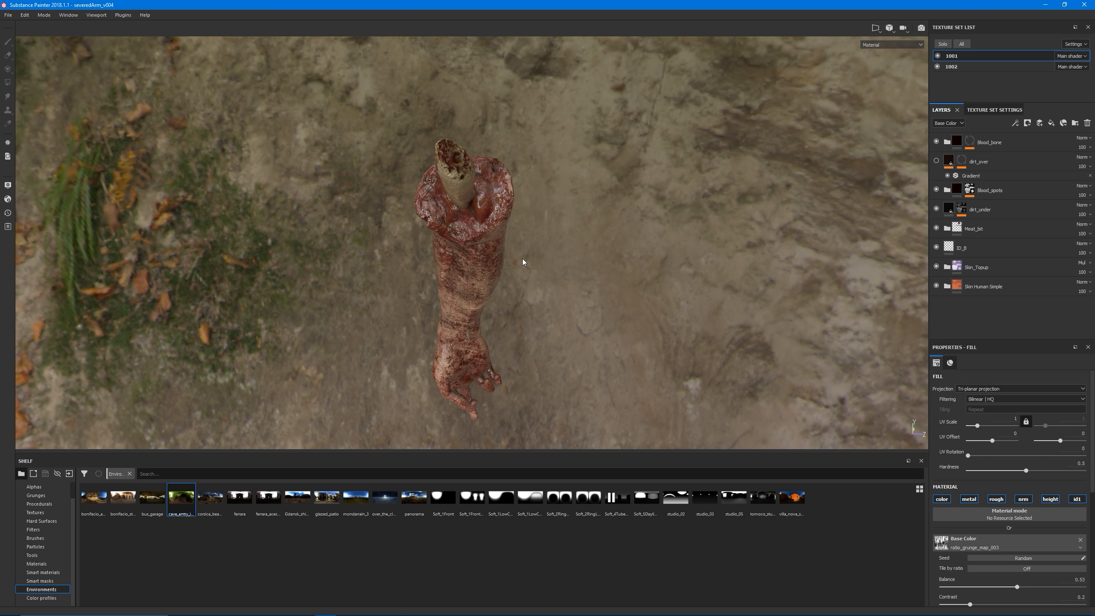
pyautogui.press('c')
pyautogui.press('c')
pyautogui.press('c')
pyautogui.press('c')
pyautogui.press('c')
pyautogui.press('c')
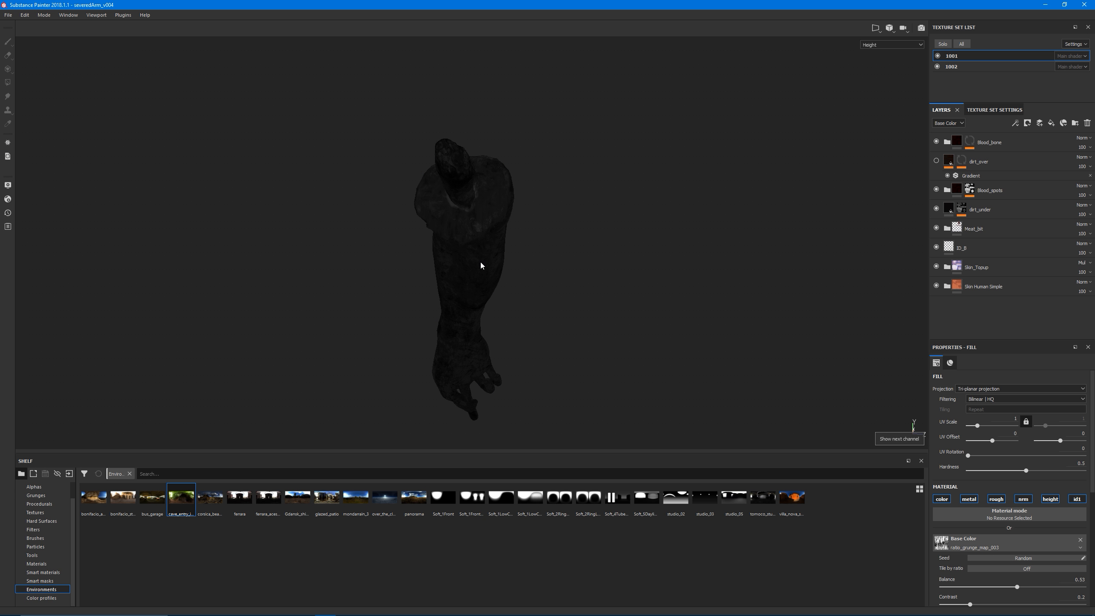
# Step: Show the ID1 channel and examine its colour-coded mask up close along the forearm
pyautogui.keyDown('alt'); pyautogui.moveTo(476, 284); pyautogui.dragTo(483, 244, button='middle'); pyautogui.keyUp('alt')
pyautogui.keyDown('alt'); pyautogui.moveTo(483, 245); pyautogui.dragTo(609, 247, button='right'); pyautogui.keyUp('alt')
pyautogui.keyDown('alt'); pyautogui.moveTo(609, 247); pyautogui.dragTo(487, 301); pyautogui.keyUp('alt')
pyautogui.keyDown('alt'); pyautogui.moveTo(488, 301); pyautogui.dragTo(697, 305, button='right'); pyautogui.keyUp('alt')
pyautogui.keyDown('alt'); pyautogui.moveTo(487, 219); pyautogui.dragTo(631, 263); pyautogui.keyUp('alt')
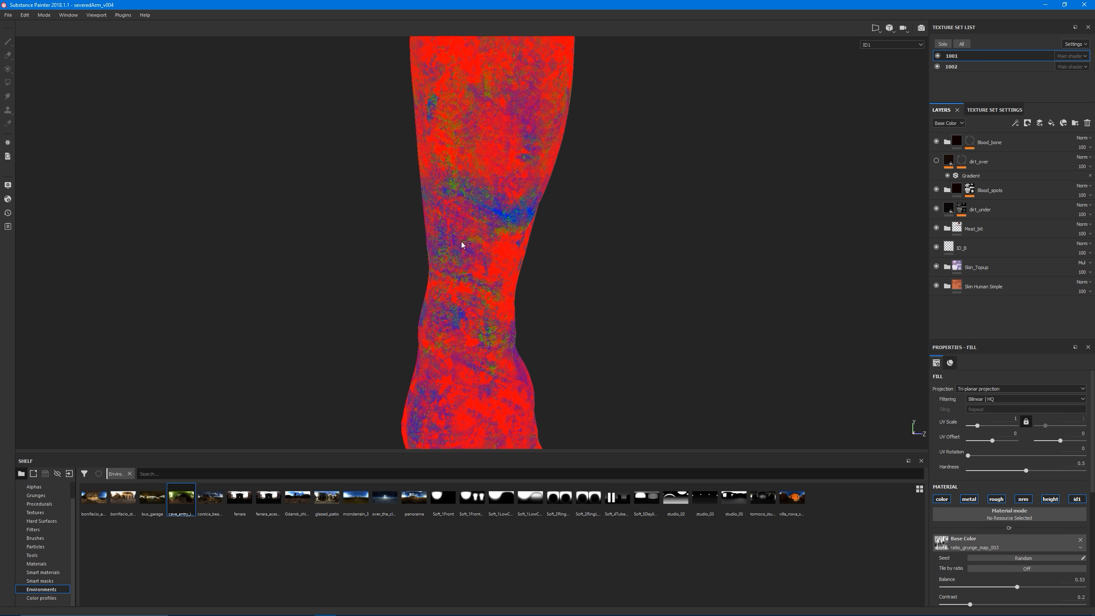
pyautogui.keyDown('alt'); pyautogui.moveTo(453, 307); pyautogui.dragTo(440, 215, button='middle'); pyautogui.keyUp('alt')
pyautogui.keyDown('alt'); pyautogui.moveTo(454, 366); pyautogui.dragTo(423, 213, button='middle'); pyautogui.keyUp('alt')
pyautogui.keyDown('alt'); pyautogui.moveTo(423, 213); pyautogui.dragTo(435, 292); pyautogui.keyUp('alt')
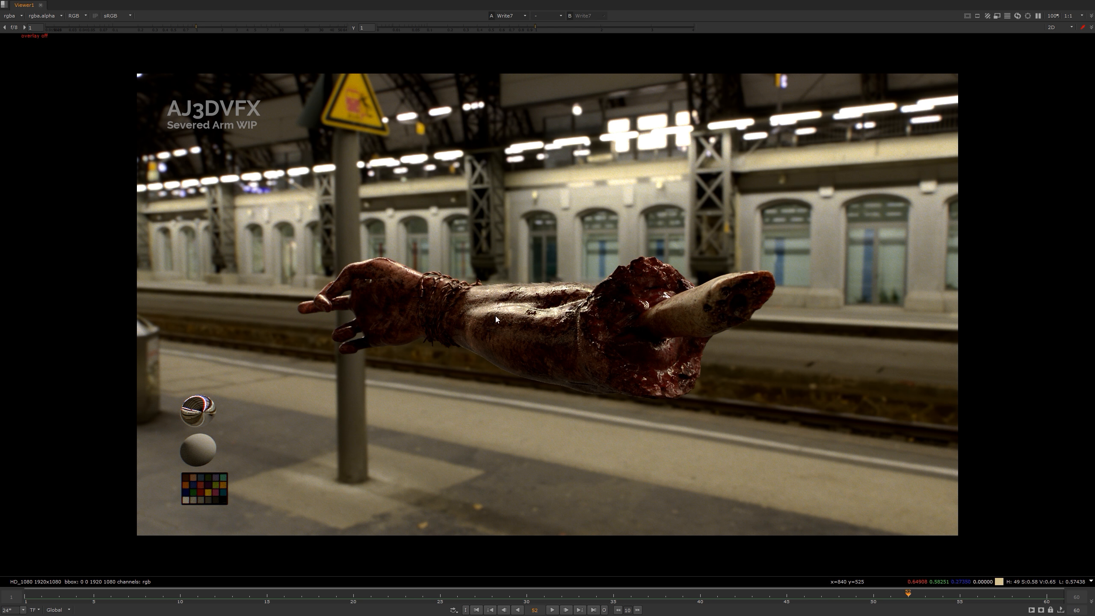
# Step: Return to the Nuke viewer, inspect the rendered arm and wound up close at frame 52, and restore the full-frame view
pyautogui.scroll(2, 562, 356)
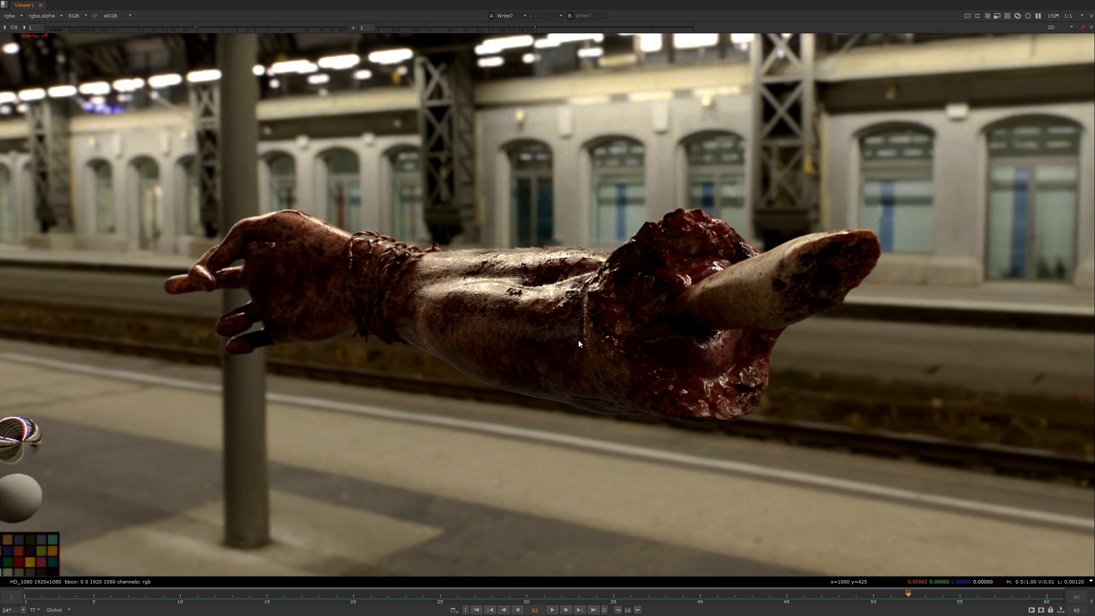
pyautogui.moveTo(594, 364); pyautogui.dragTo(590, 357, button='middle')
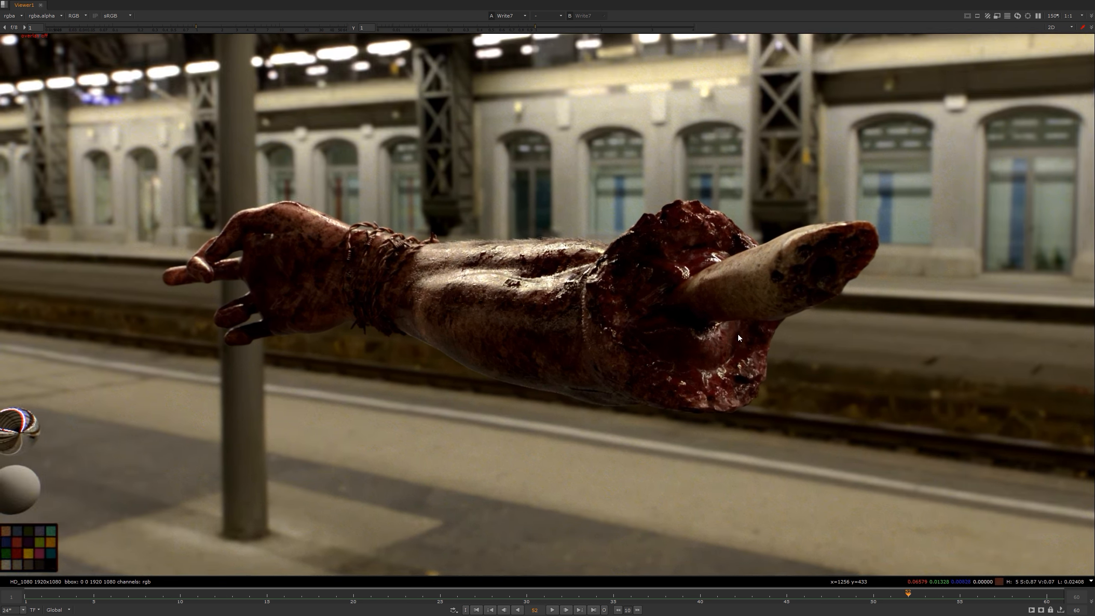
pyautogui.scroll(-2, 512, 359)
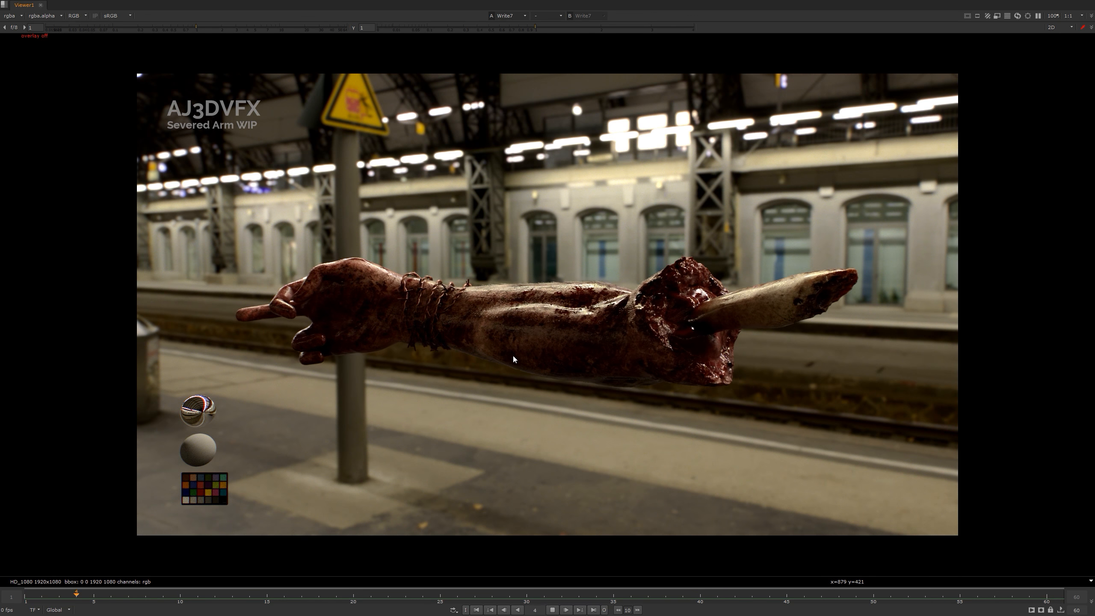
# Step: Stop the turntable at frame 33 and inspect the forearm and wire-wrapped wrist up close
pyautogui.press('k')
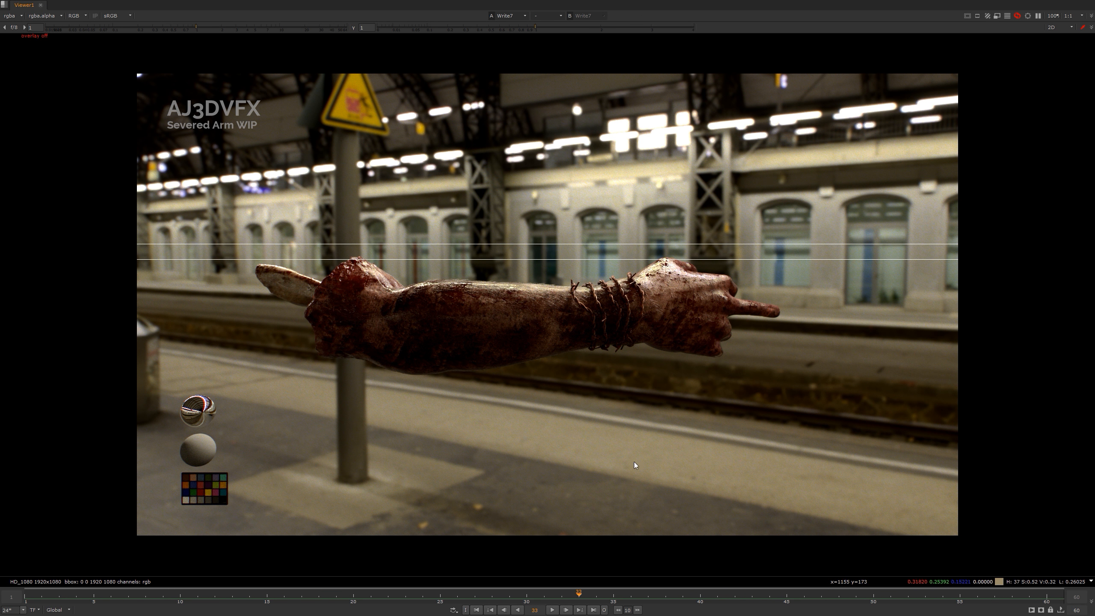
pyautogui.scroll(3, 660, 295)
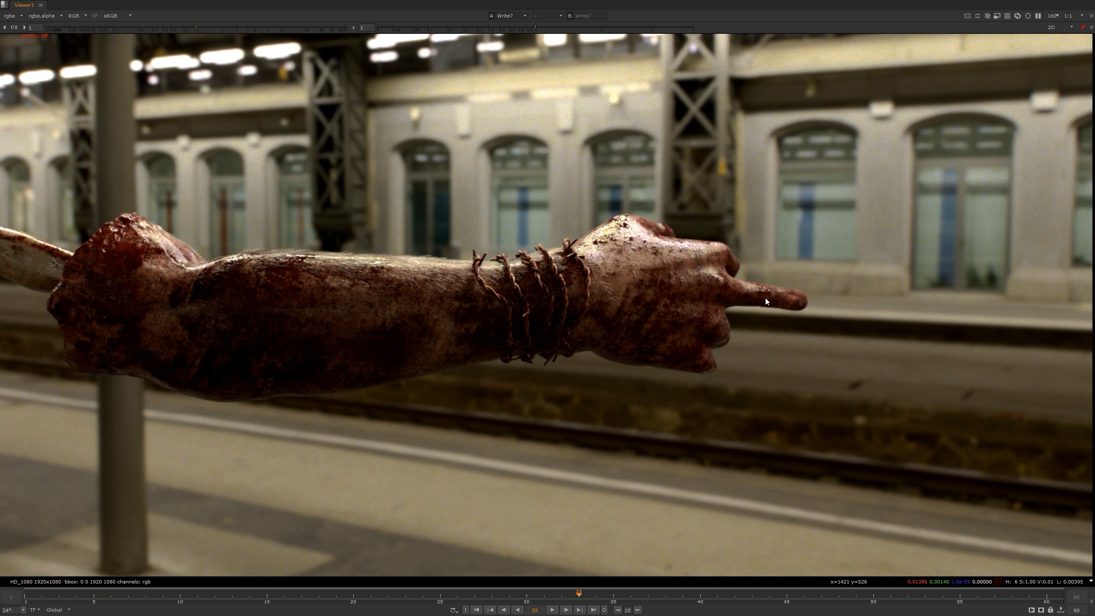
pyautogui.moveTo(325, 331); pyautogui.dragTo(399, 313, button='middle')
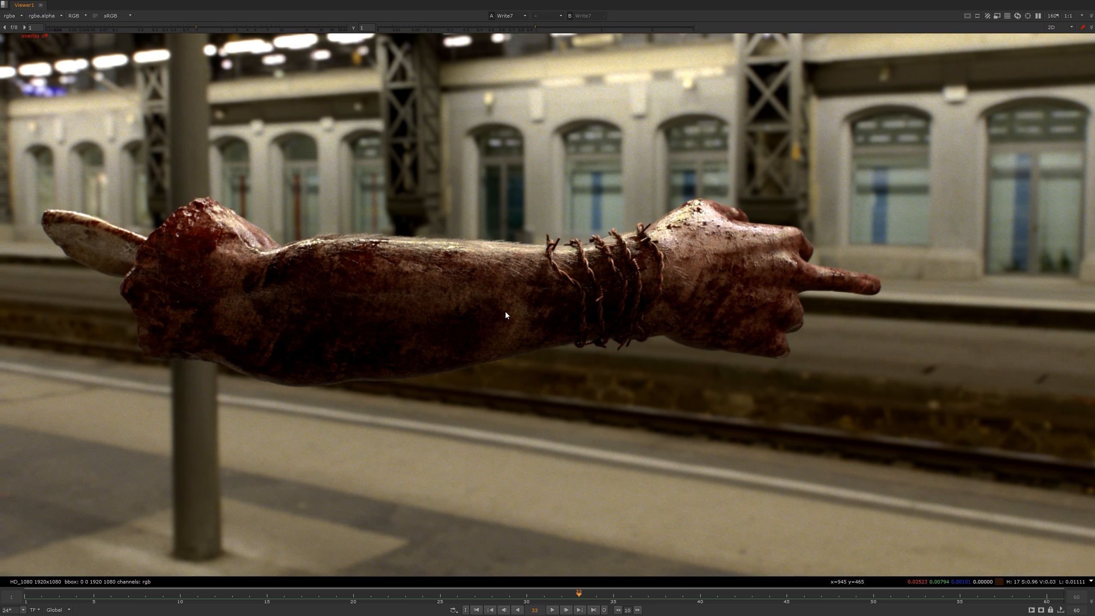
pyautogui.scroll(-3, 497, 307)
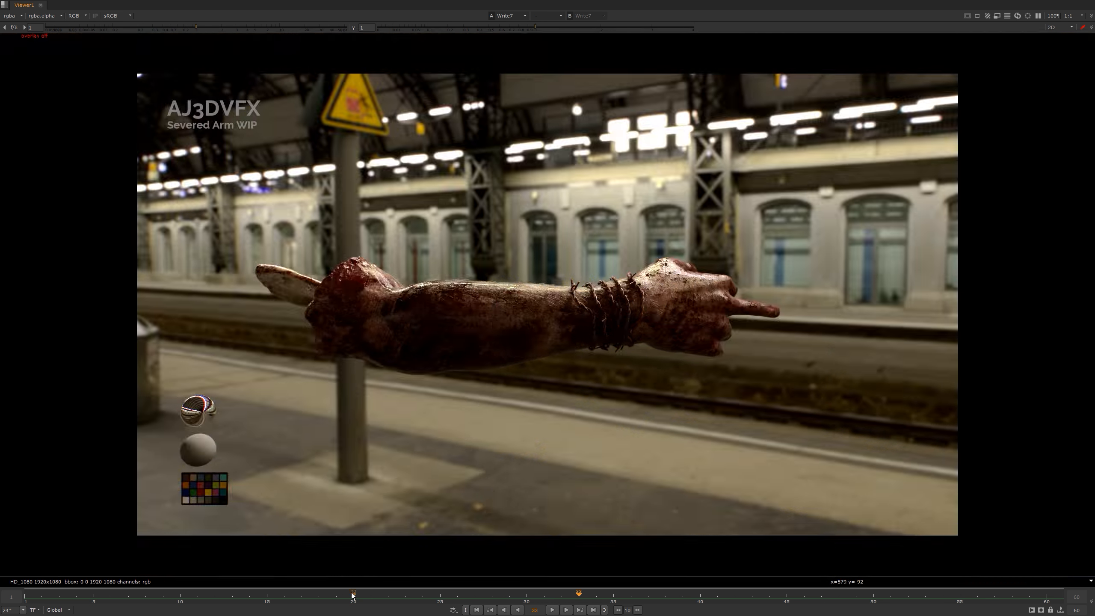
# Step: Scrub the turntable through frames 14, 6 and 12 to review the arm's palm side and bone
pyautogui.click(352, 595)
pyautogui.moveTo(353, 596); pyautogui.dragTo(257, 568)
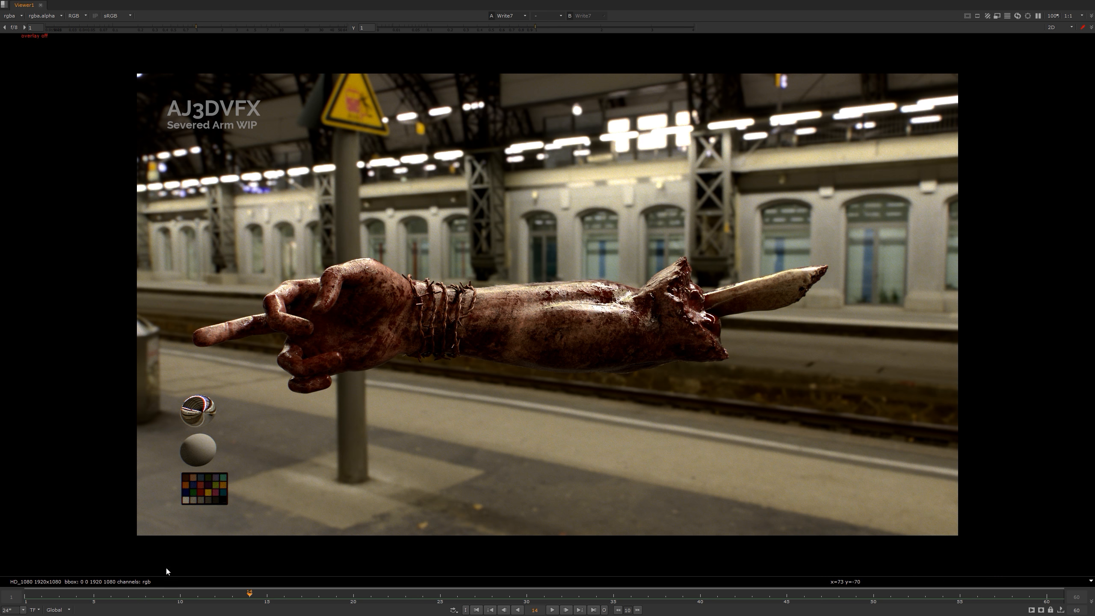
pyautogui.moveTo(100, 599)
pyautogui.mouseDown()
pyautogui.moveTo(128, 596)
pyautogui.moveTo(110, 597)
pyautogui.mouseUp()
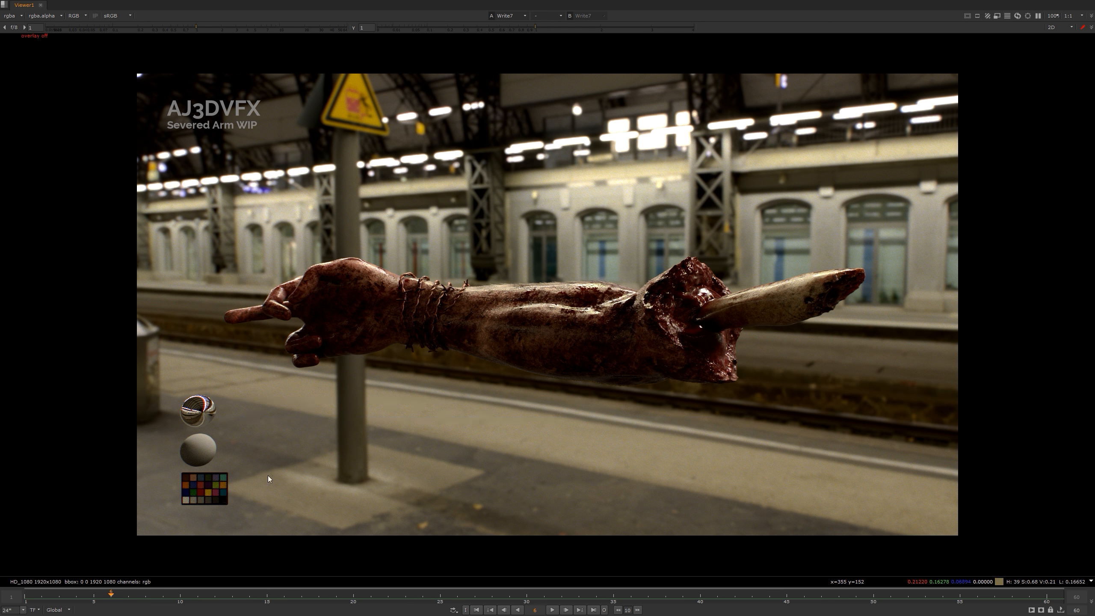
pyautogui.moveTo(249, 596); pyautogui.dragTo(209, 529)
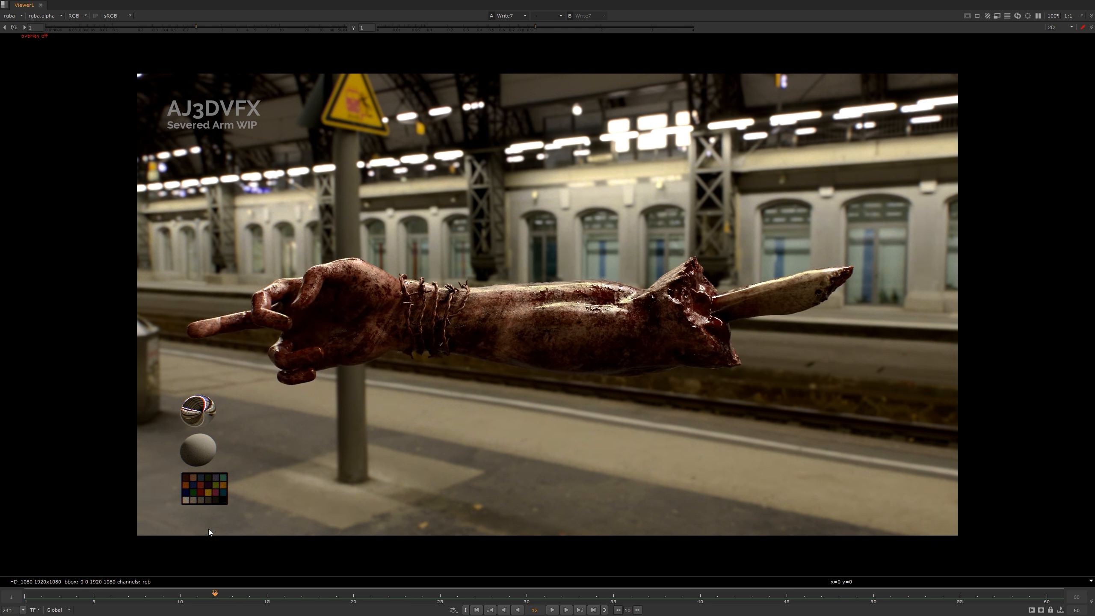